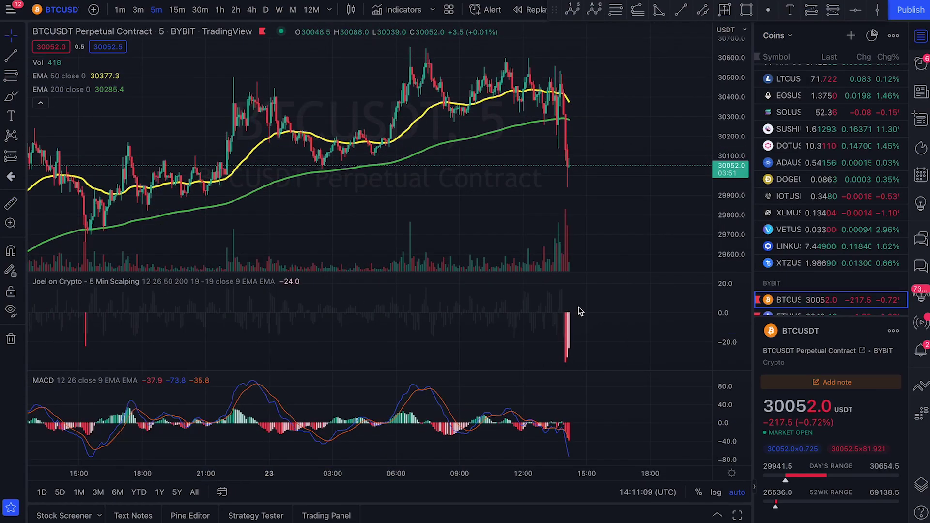
Measure the BTCUSDT price rise on the 5-minute chart from the 22 May breakout to the latest candle.
{"action": "left_click_drag", "start_coordinate": [589, 332], "coordinate": [580, 307]}
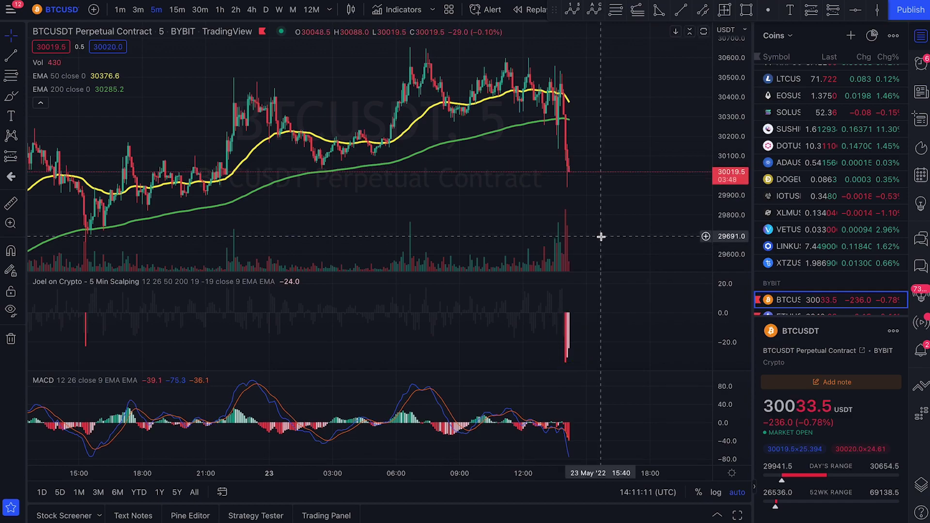
{"action": "scroll", "coordinate": [602, 236], "scroll_direction": "right", "scroll_amount": 2}
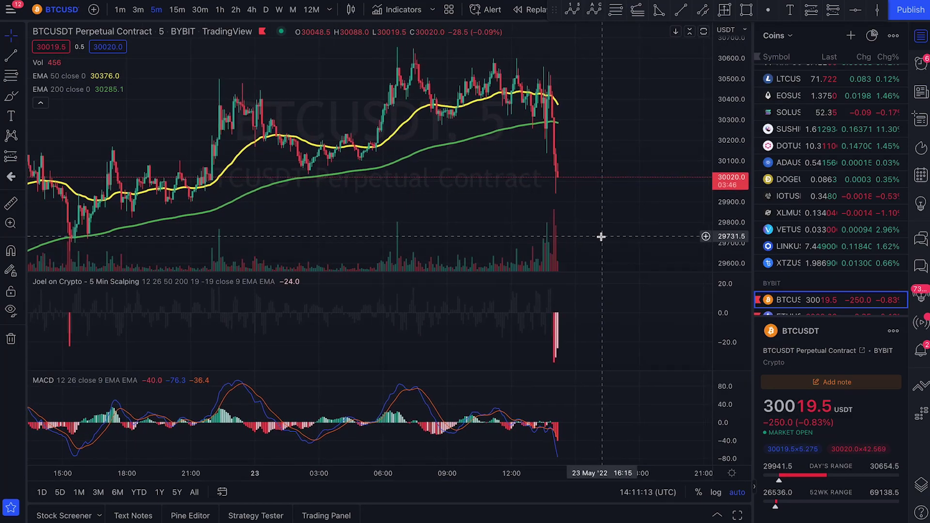
{"action": "scroll", "coordinate": [601, 236], "scroll_direction": "right", "scroll_amount": 3}
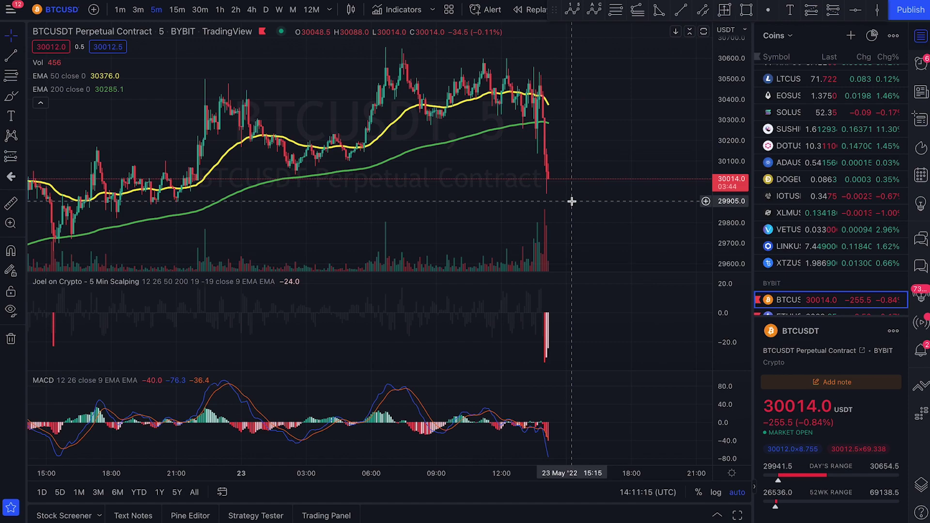
{"action": "scroll", "coordinate": [540, 144], "scroll_direction": "down", "scroll_amount": 3}
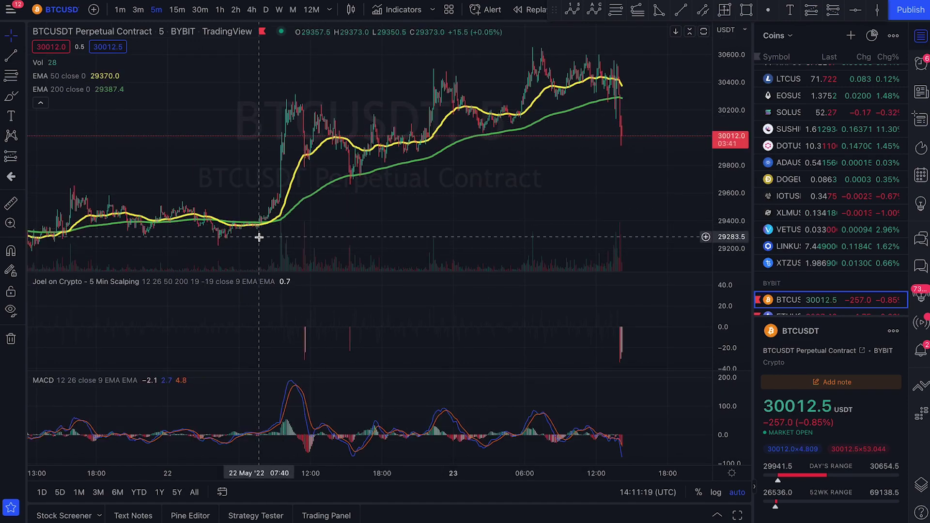
{"action": "left_click", "coordinate": [274, 225], "text": "shift"}
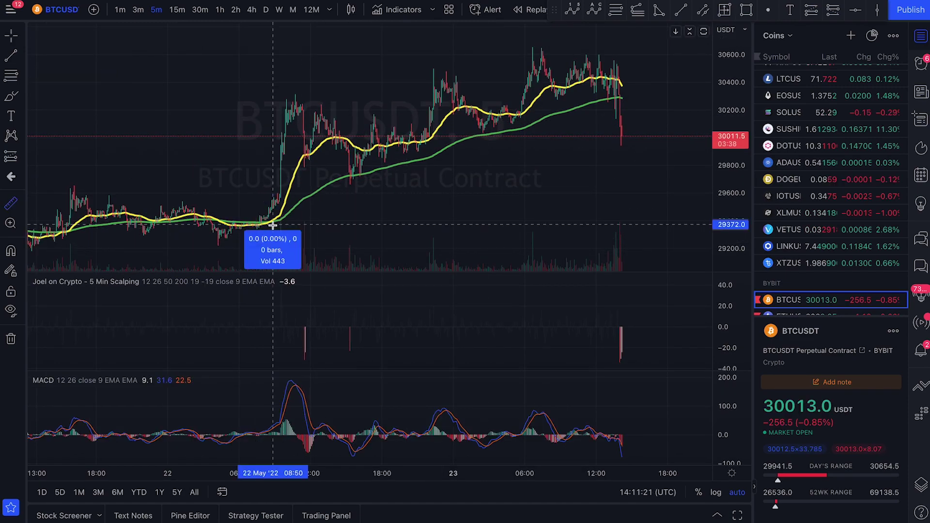
{"action": "left_click", "coordinate": [622, 129]}
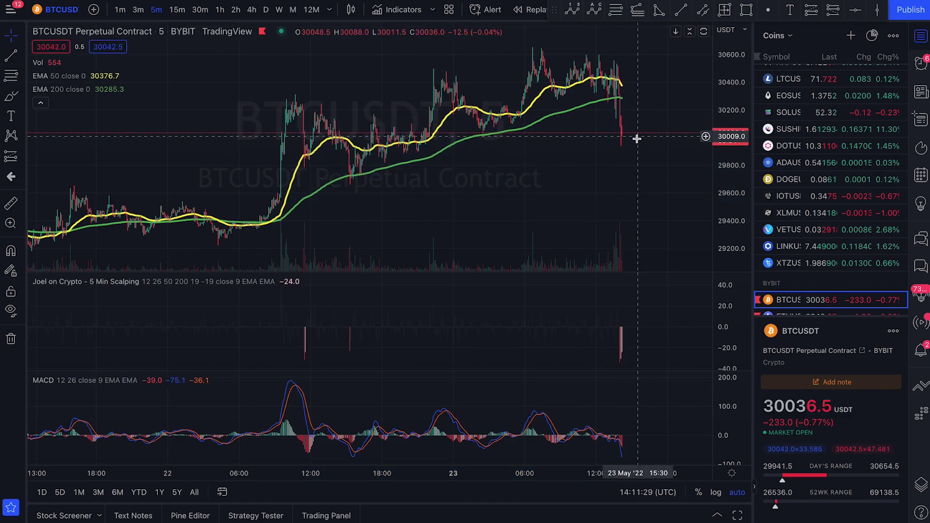
Measure the recent sharp BTCUSDT drop from above the falling candles down to the latest price.
{"action": "scroll", "coordinate": [636, 137], "scroll_direction": "up", "scroll_amount": 3}
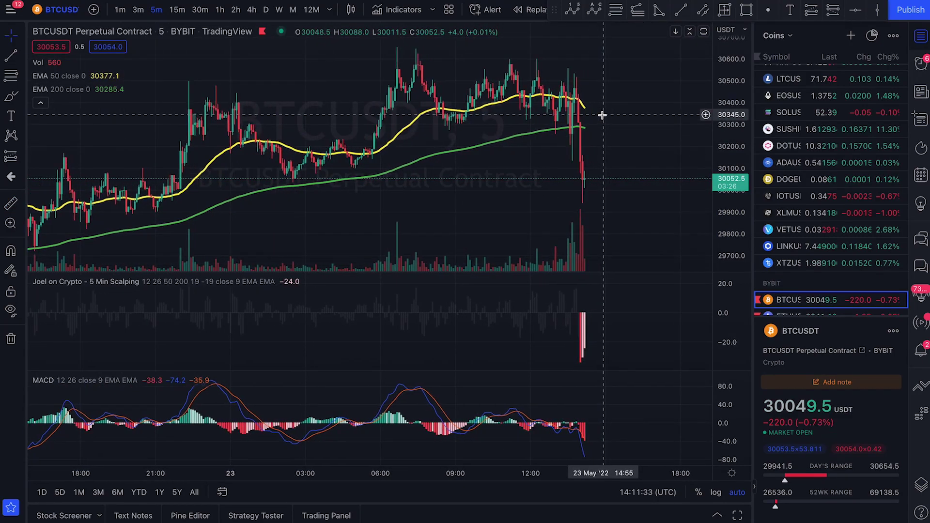
{"action": "left_click", "coordinate": [266, 9]}
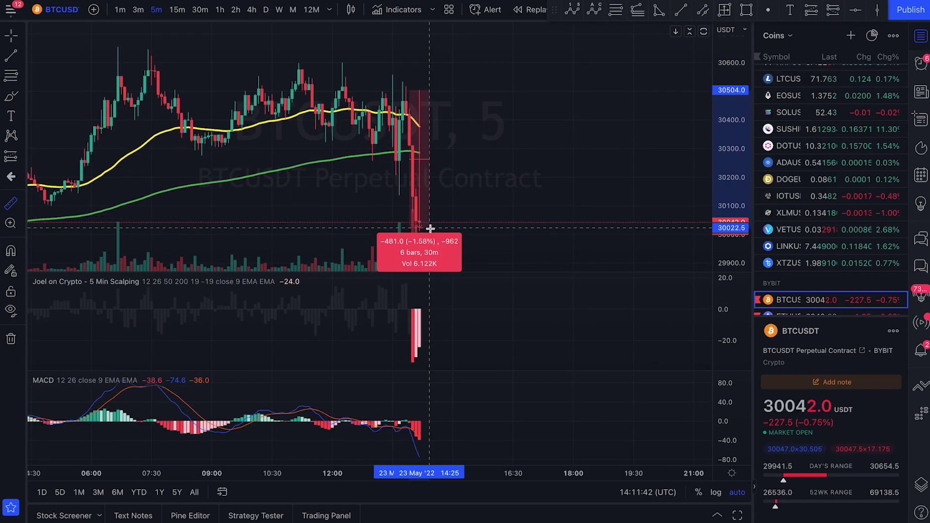
{"action": "scroll", "coordinate": [482, 233], "scroll_direction": "up", "scroll_amount": 3}
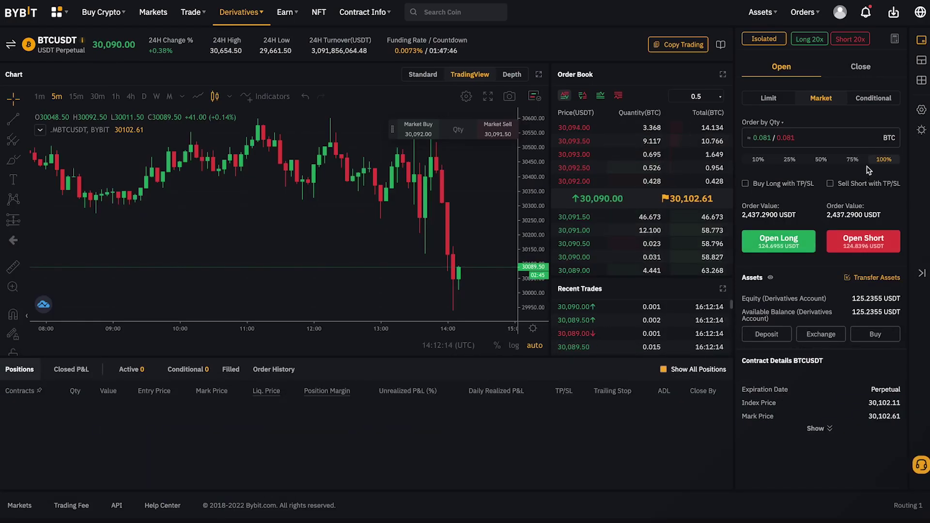
Switch to Bybit, open a BTCUSDT market long with 100% of the available balance, and review the price chart in TradingView.
{"action": "left_click", "coordinate": [791, 242]}
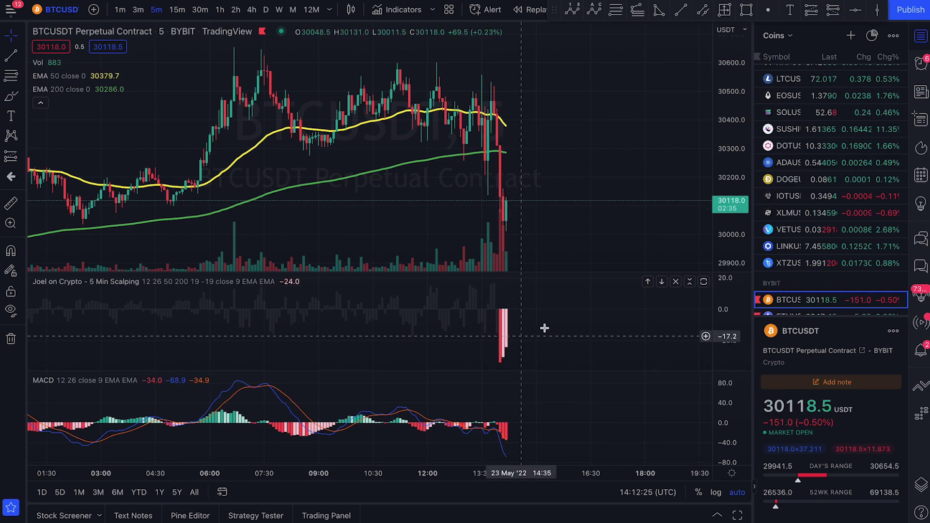
{"action": "scroll", "coordinate": [599, 233], "scroll_direction": "down", "scroll_amount": 1}
{"action": "scroll", "coordinate": [600, 226], "scroll_direction": "down", "scroll_amount": 1}
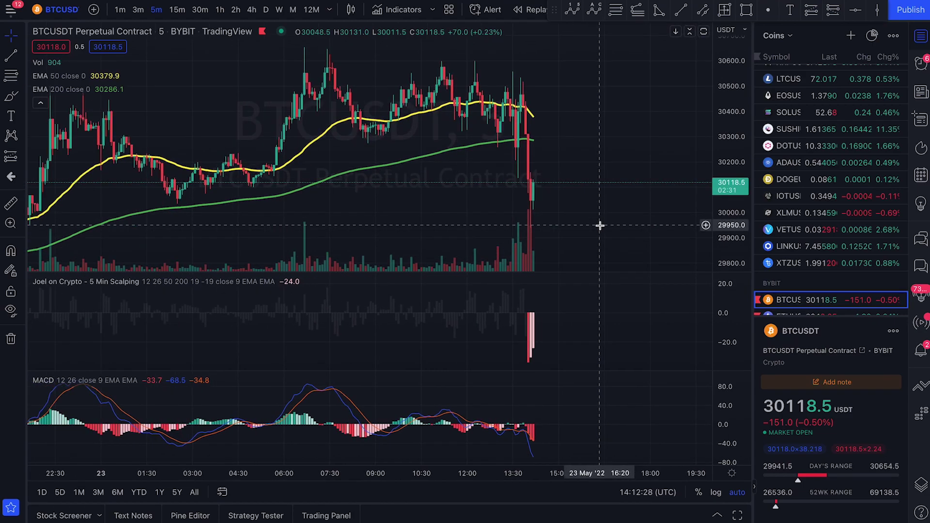
{"action": "scroll", "coordinate": [600, 225], "scroll_direction": "down", "scroll_amount": 1}
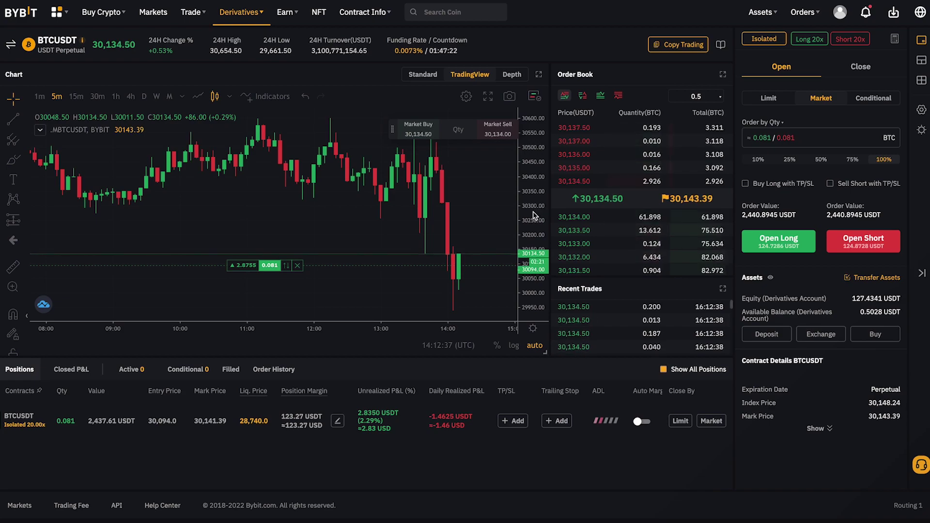
In Bybit, set a stop loss at 29973.5 on the open BTCUSDT long position.
{"action": "left_click_drag", "start_coordinate": [483, 209], "coordinate": [454, 196]}
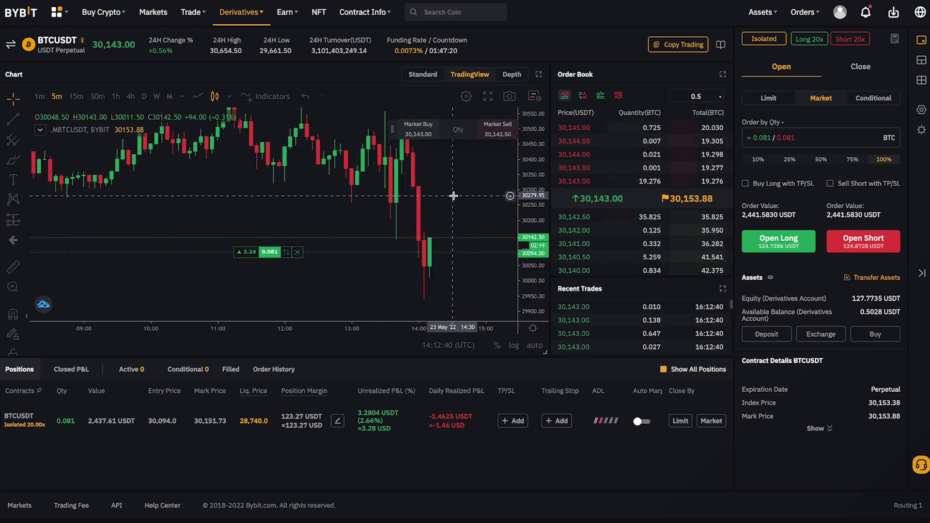
{"action": "left_click_drag", "start_coordinate": [536, 280], "coordinate": [536, 270]}
{"action": "left_click_drag", "start_coordinate": [480, 232], "coordinate": [477, 186]}
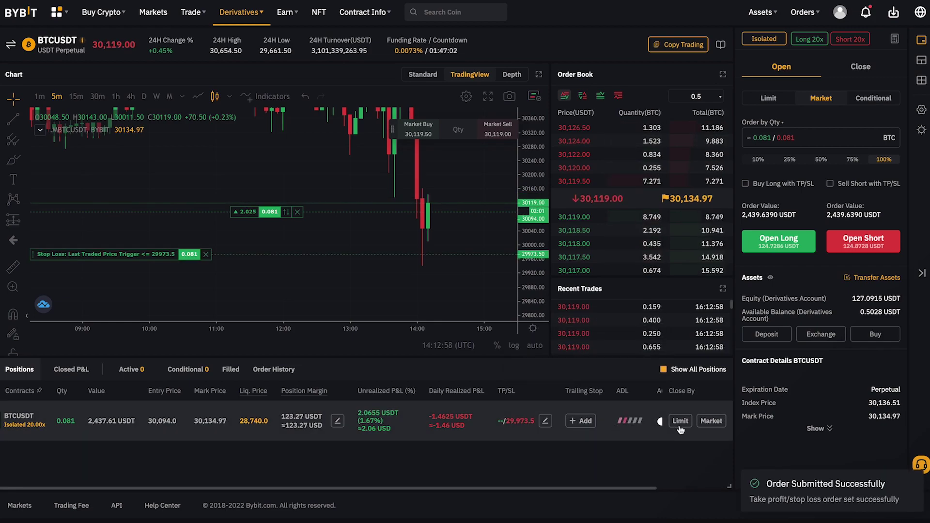
Place a limit close order at 30244.5 for the full 0.081 BTC long position.
{"action": "left_click", "coordinate": [680, 421]}
{"action": "left_click_drag", "start_coordinate": [482, 260], "coordinate": [422, 265]}
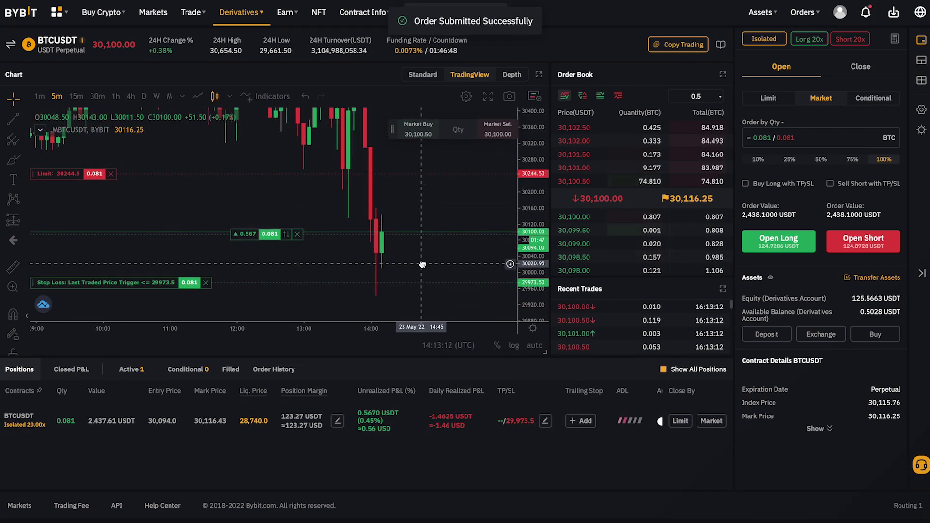
Measure the distance on the chart from the long position's entry price to the limit close order.
{"action": "scroll", "coordinate": [422, 264], "scroll_direction": "up", "scroll_amount": 1}
{"action": "left_click_drag", "start_coordinate": [402, 236], "coordinate": [244, 174]}
{"action": "left_click", "coordinate": [243, 175]}
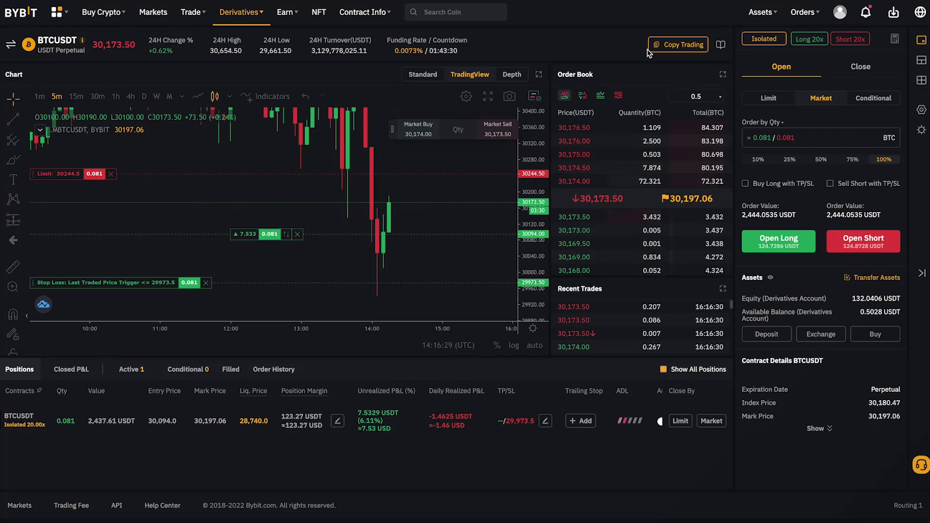
Measure the gap between the latest candle's high and the limit close order line.
{"action": "left_click", "coordinate": [395, 234], "text": "shift"}
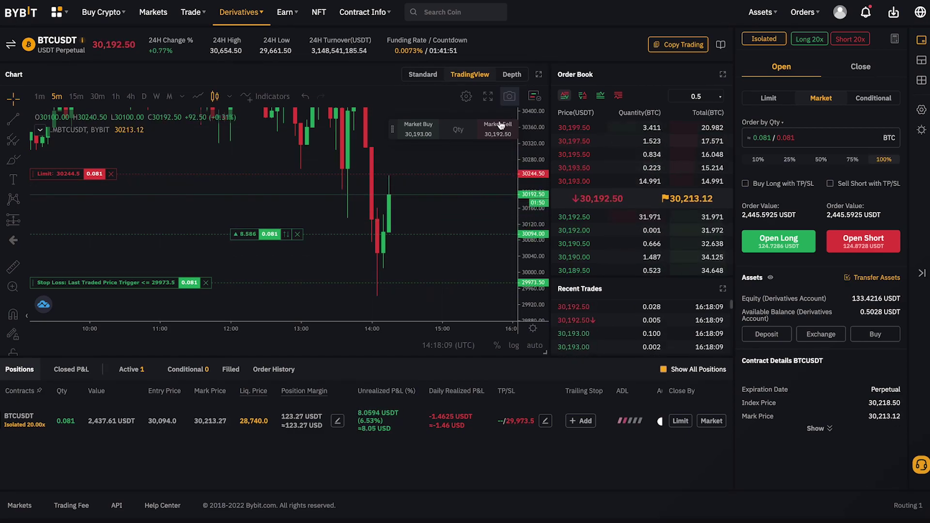
{"action": "left_click_drag", "start_coordinate": [424, 188], "coordinate": [428, 189]}
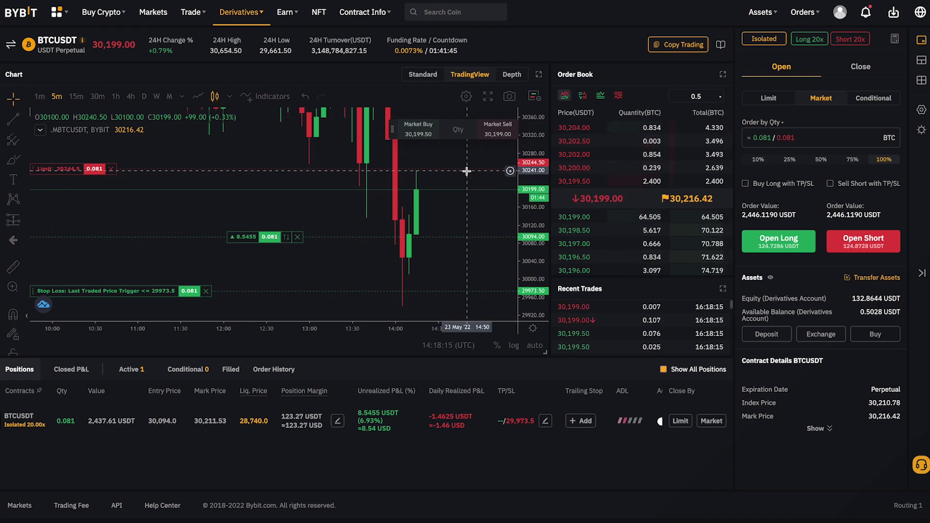
{"action": "left_click_drag", "start_coordinate": [467, 171], "coordinate": [391, 169]}
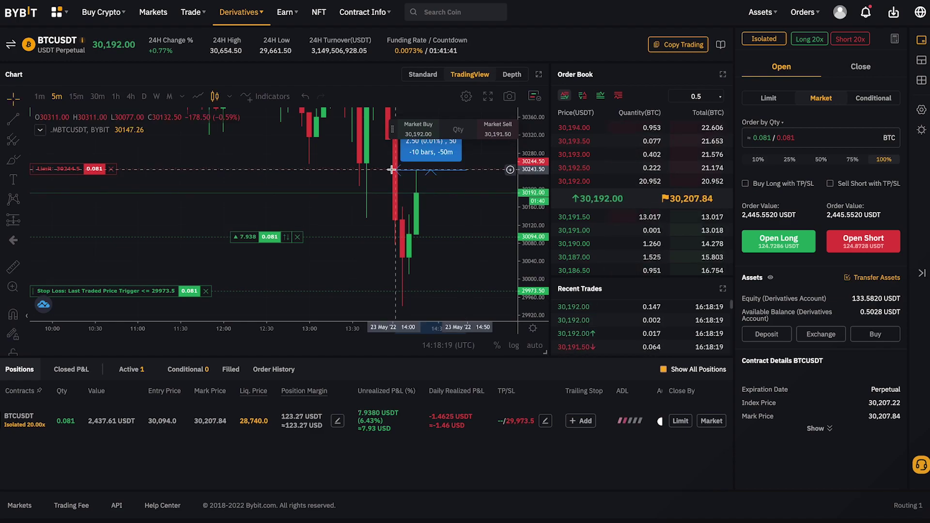
{"action": "left_click", "coordinate": [393, 170]}
{"action": "left_click", "coordinate": [451, 181]}
{"action": "scroll", "coordinate": [473, 269], "scroll_direction": "down", "scroll_amount": 2}
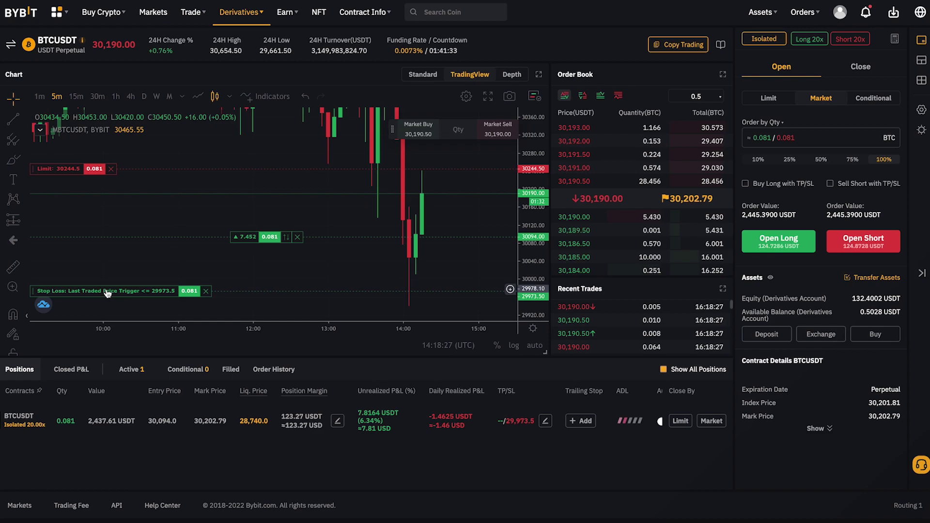
Move the long position's stop loss up to 30117 and measure its distance from the entry price.
{"action": "left_click_drag", "start_coordinate": [106, 288], "coordinate": [139, 228]}
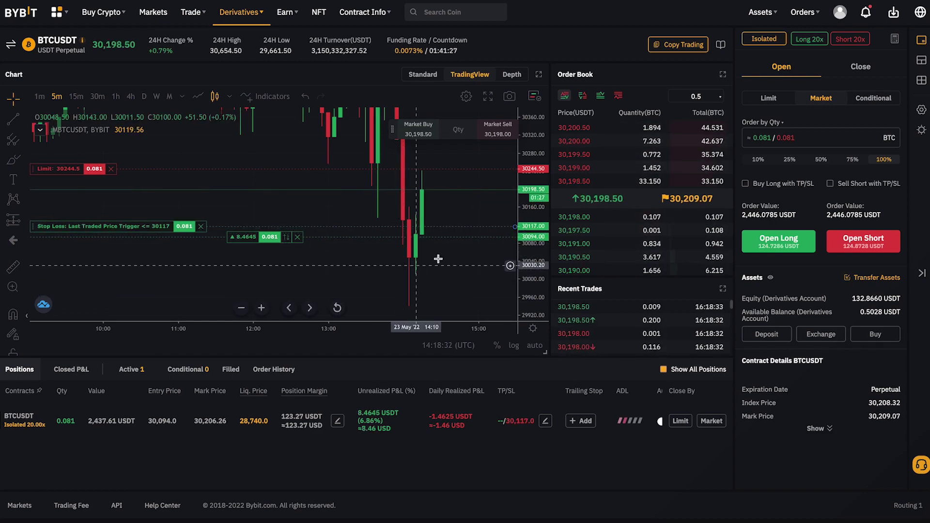
{"action": "left_click", "coordinate": [454, 231], "text": "shift"}
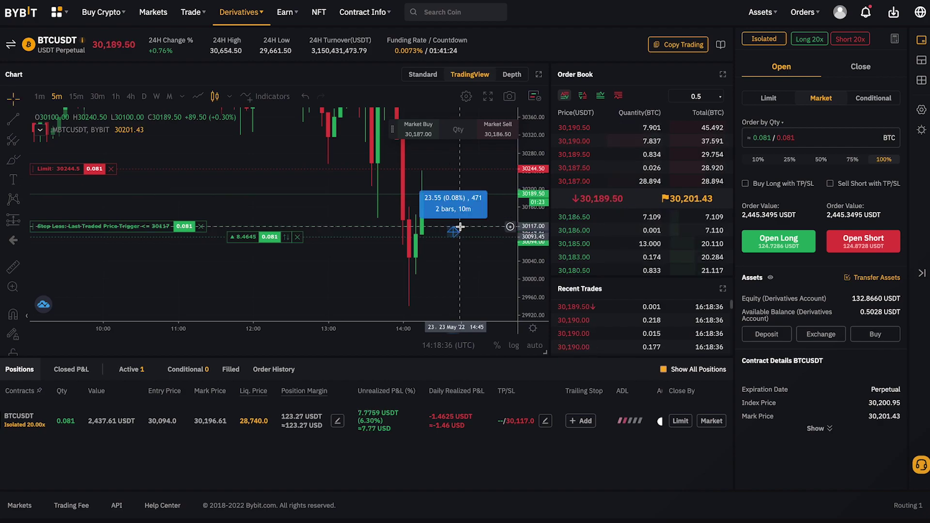
{"action": "left_click", "coordinate": [454, 259]}
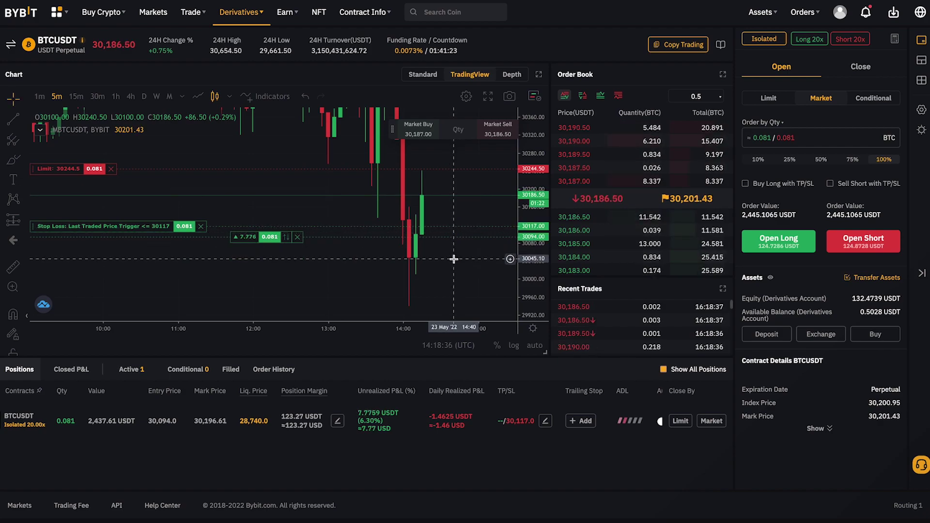
{"action": "left_click", "coordinate": [370, 236], "text": "shift"}
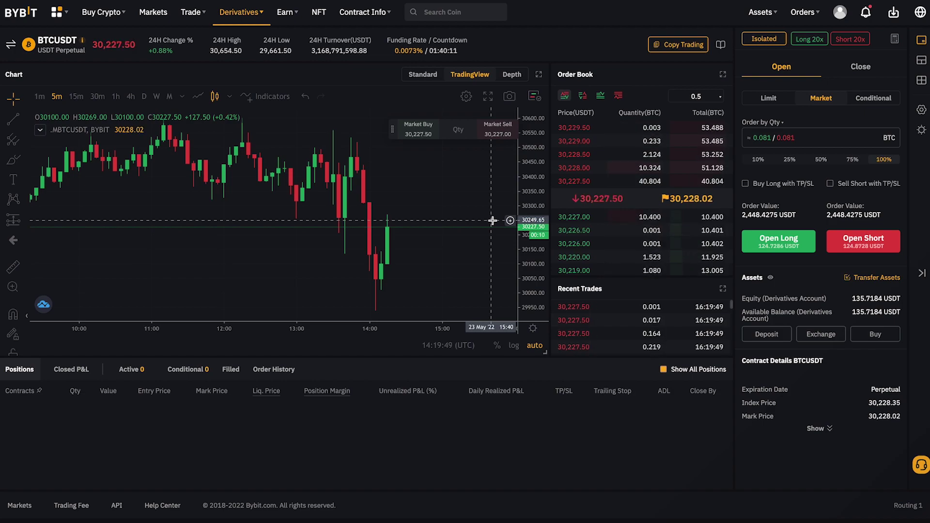
Switch to TradingView and review the BTCUSDT 5-minute chart with its EMA, scalping and MACD indicators.
{"action": "left_click", "coordinate": [548, 1]}
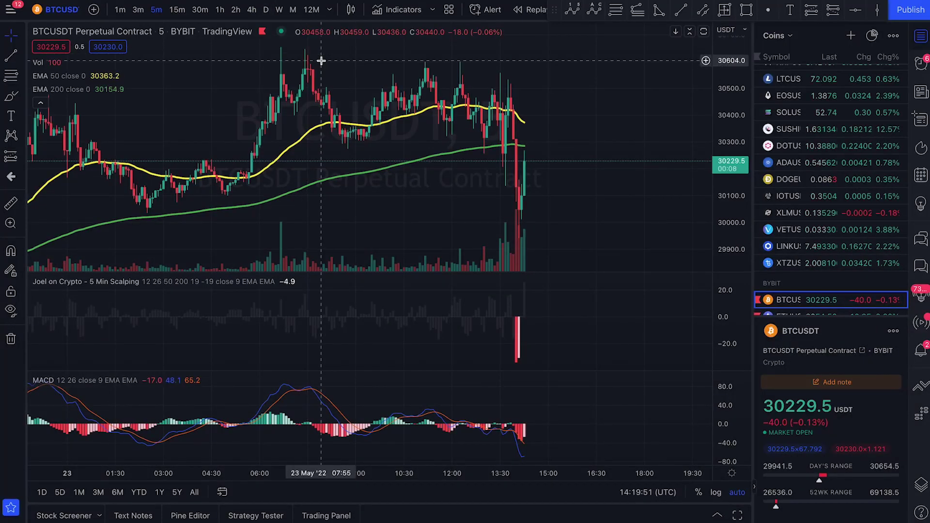
{"action": "scroll", "coordinate": [322, 58], "scroll_direction": "down", "scroll_amount": 7}
{"action": "scroll", "coordinate": [382, 125], "scroll_direction": "up", "scroll_amount": 3}
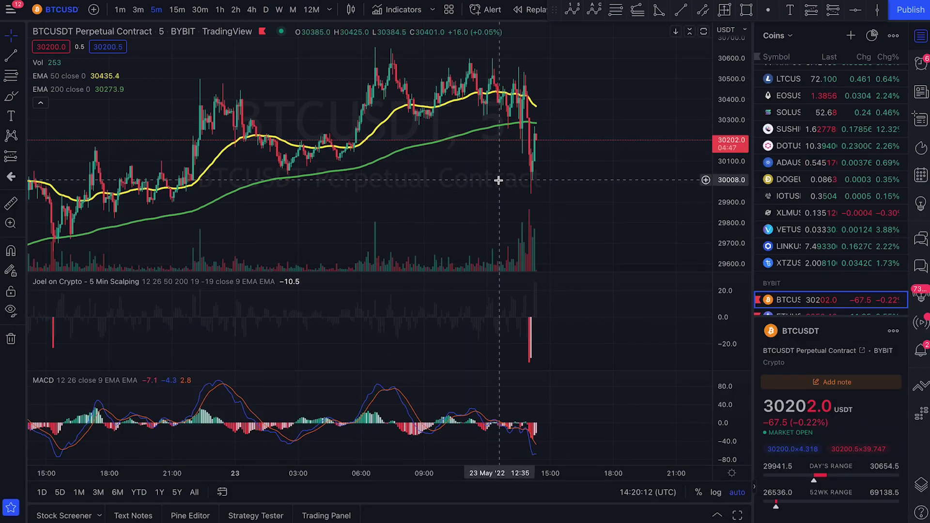
{"action": "scroll", "coordinate": [498, 180], "scroll_direction": "up", "scroll_amount": 3}
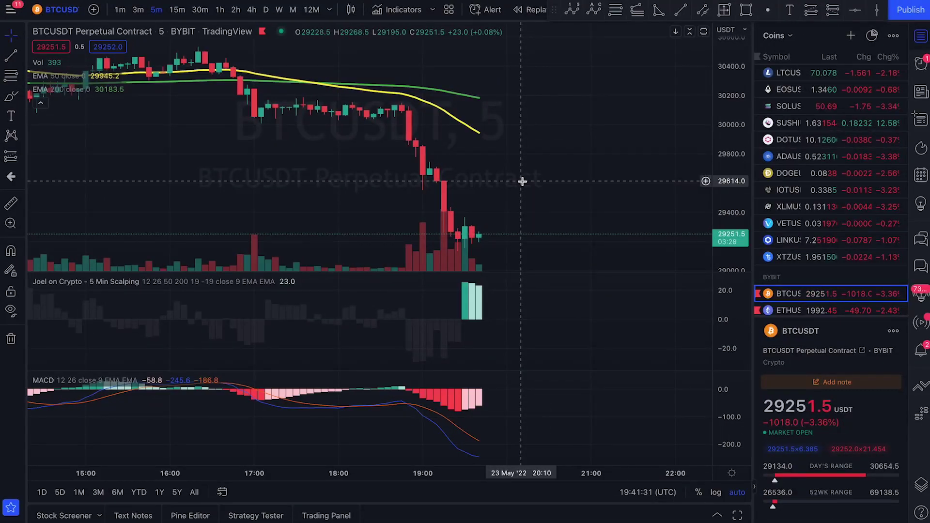
Examine the green scalping signal after the BTCUSDT sell-off and measure the move from 29301 down to 29240.
{"action": "scroll", "coordinate": [522, 182], "scroll_direction": "down", "scroll_amount": 2}
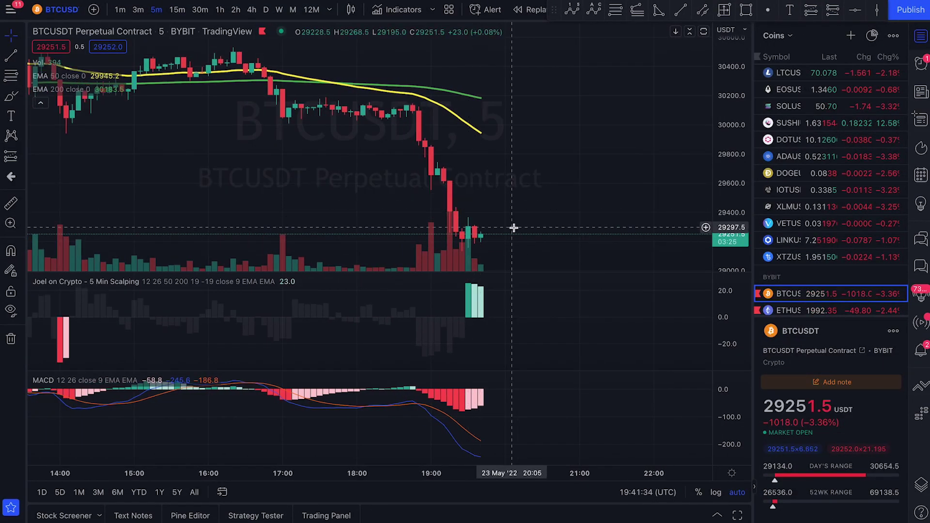
{"action": "scroll", "coordinate": [513, 227], "scroll_direction": "up", "scroll_amount": 2}
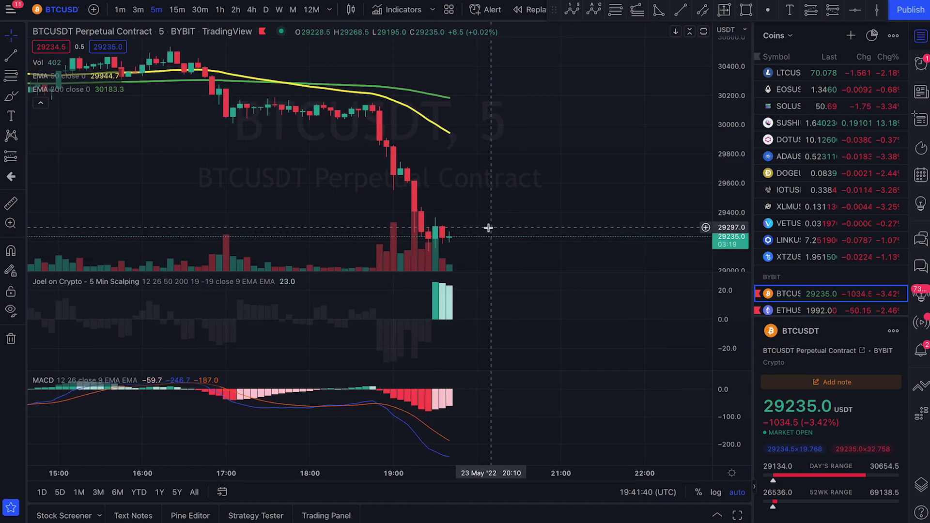
{"action": "left_click", "coordinate": [486, 227], "text": "shift"}
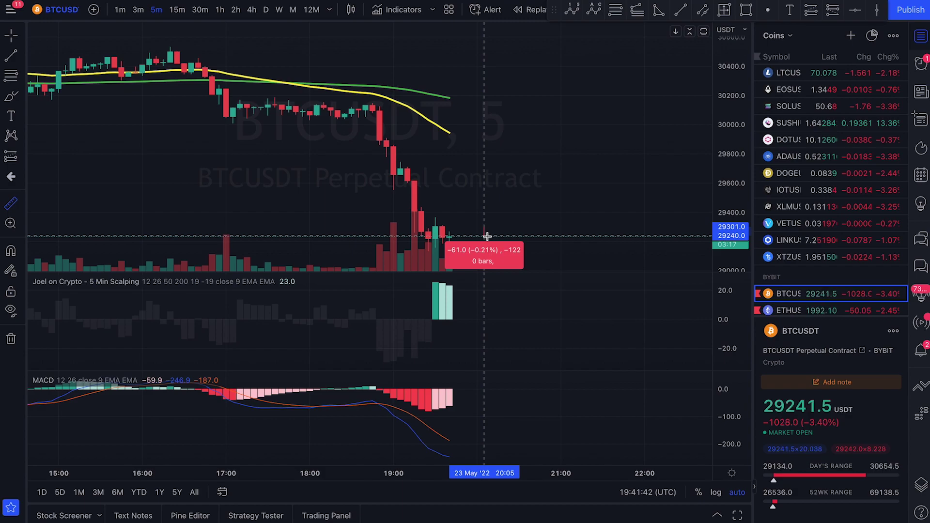
{"action": "left_click", "coordinate": [487, 236]}
{"action": "left_click", "coordinate": [488, 237]}
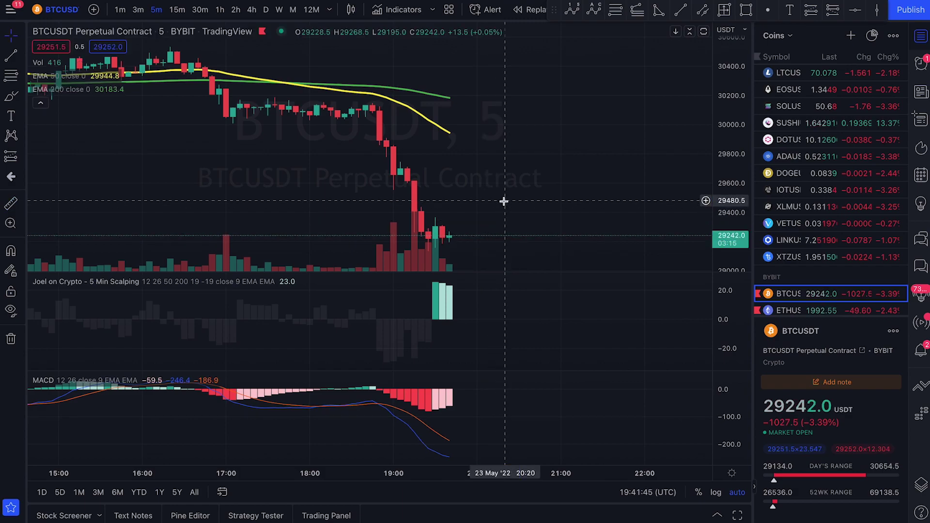
{"action": "scroll", "coordinate": [504, 201], "scroll_direction": "down", "scroll_amount": 1}
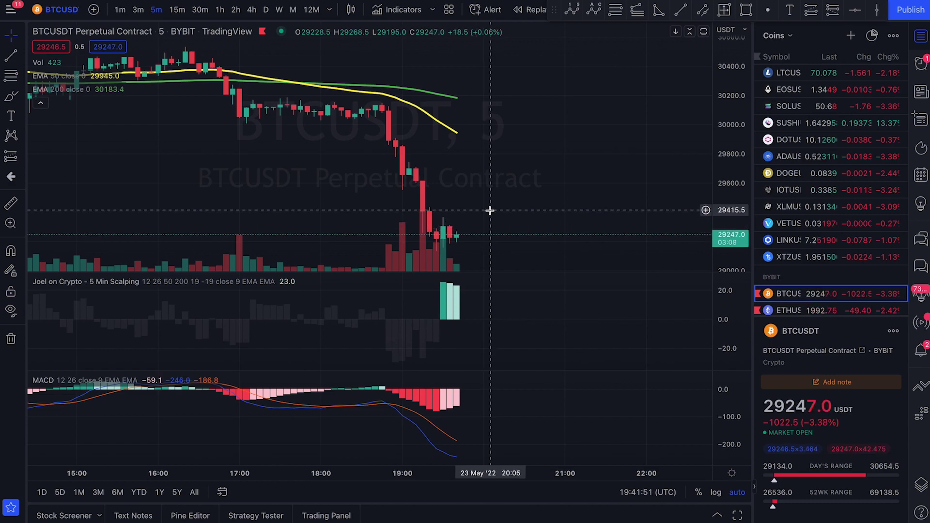
{"action": "scroll", "coordinate": [489, 210], "scroll_direction": "down", "scroll_amount": 1}
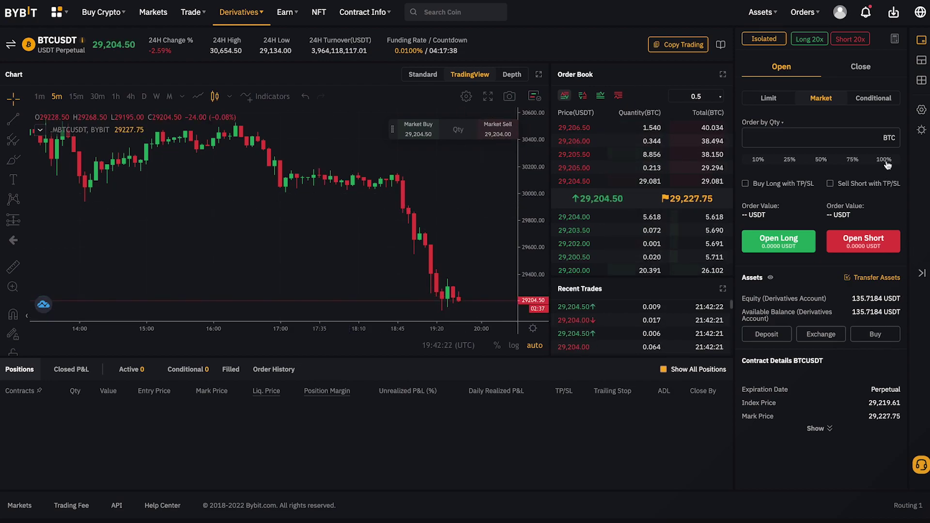
Switch to Bybit and open a BTCUSDT market short with 100% of the available balance.
{"action": "left_click", "coordinate": [885, 161]}
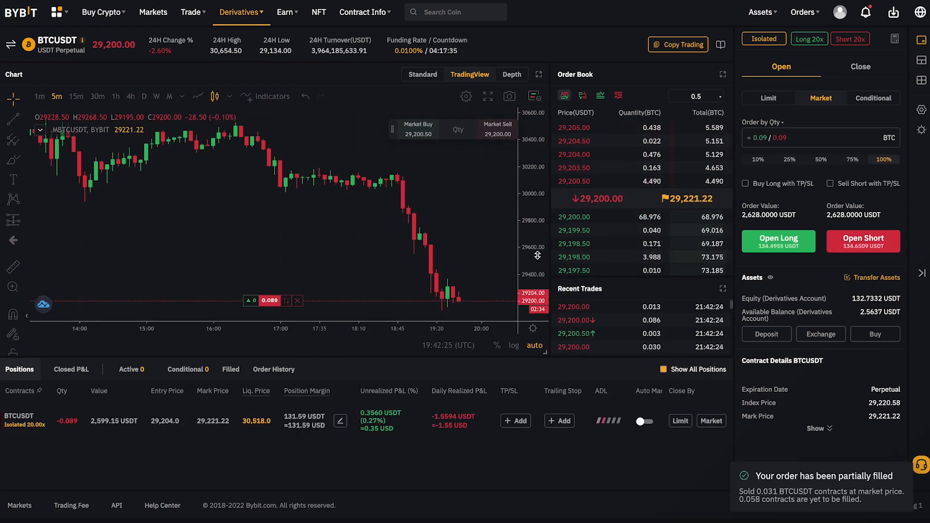
Add a stop loss at 29321 to the short position and place a limit close order at 29057.5.
{"action": "left_click_drag", "start_coordinate": [533, 236], "coordinate": [436, 184]}
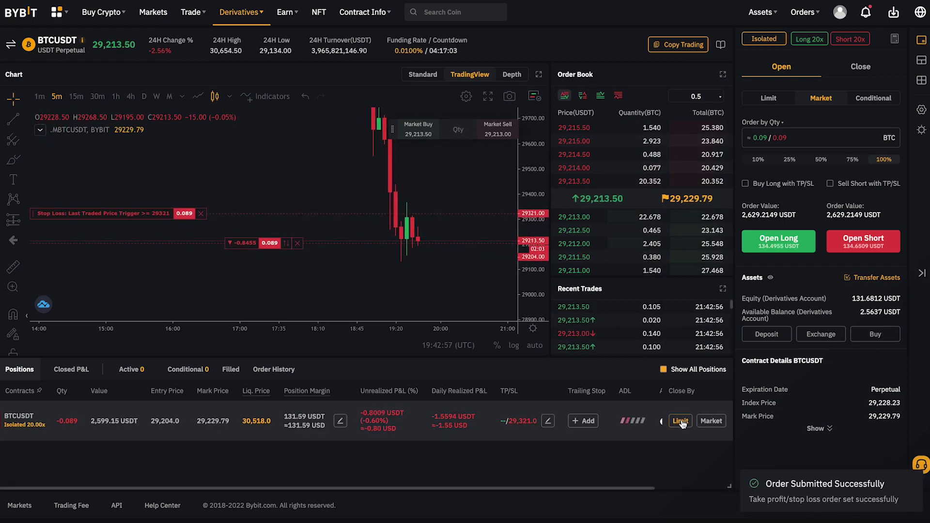
{"action": "left_click", "coordinate": [680, 421]}
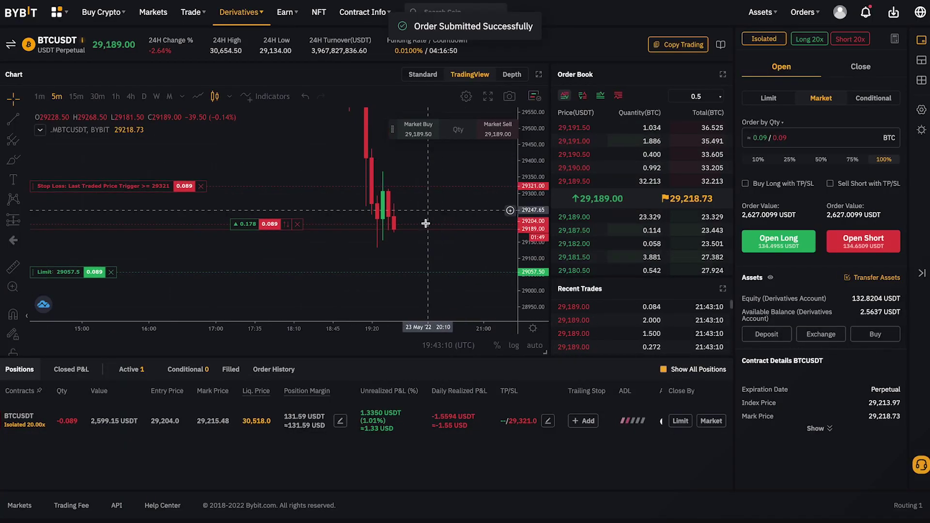
Measure the price distance from the short position's entry to the limit close order at 29057.5.
{"action": "left_click", "coordinate": [422, 224], "text": "shift"}
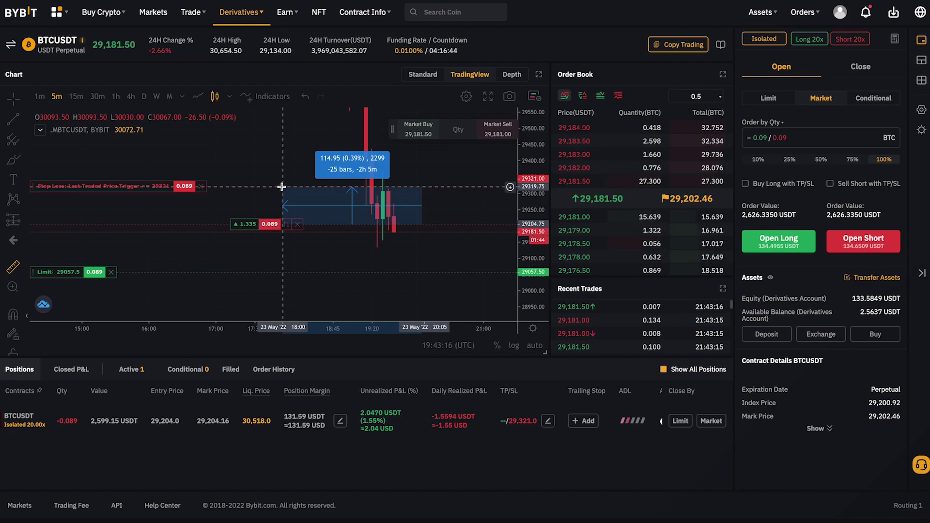
{"action": "left_click", "coordinate": [273, 272]}
{"action": "left_click", "coordinate": [277, 252]}
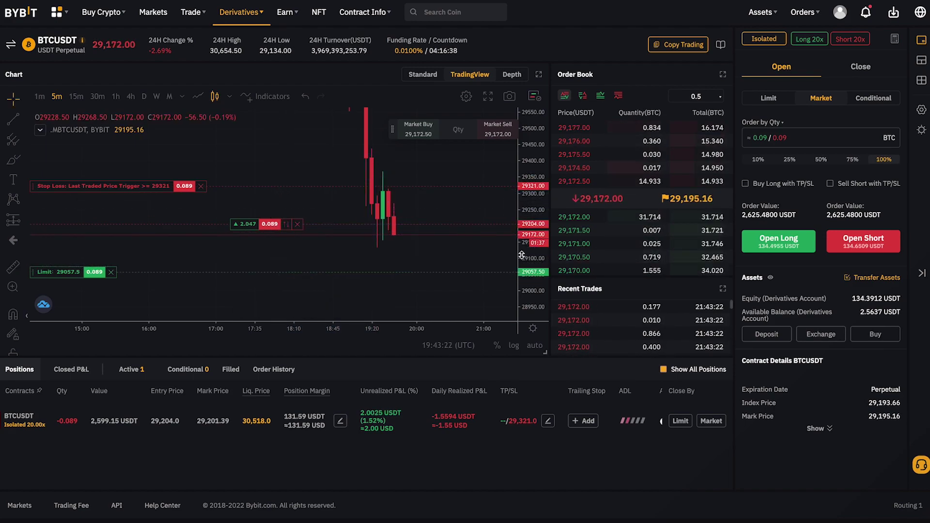
Measure the price distance from the short position's entry up to its stop loss at 29321.
{"action": "double_click", "coordinate": [528, 255]}
{"action": "left_click_drag", "start_coordinate": [528, 256], "coordinate": [528, 196]}
{"action": "left_click_drag", "start_coordinate": [445, 256], "coordinate": [402, 177]}
{"action": "left_click", "coordinate": [341, 273], "text": "shift"}
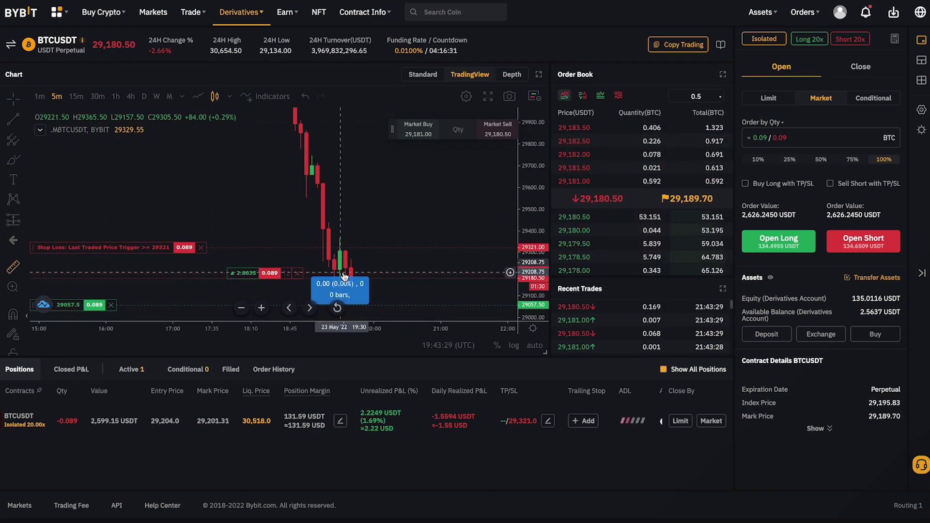
{"action": "left_click", "coordinate": [358, 248]}
{"action": "left_click", "coordinate": [410, 244]}
Follow the short position on the Bybit chart, and switch to TradingView to review the BTCUSDT 5-minute EMAs, scalping signals and MACD.
{"action": "key", "text": "ctrl+Tab"}
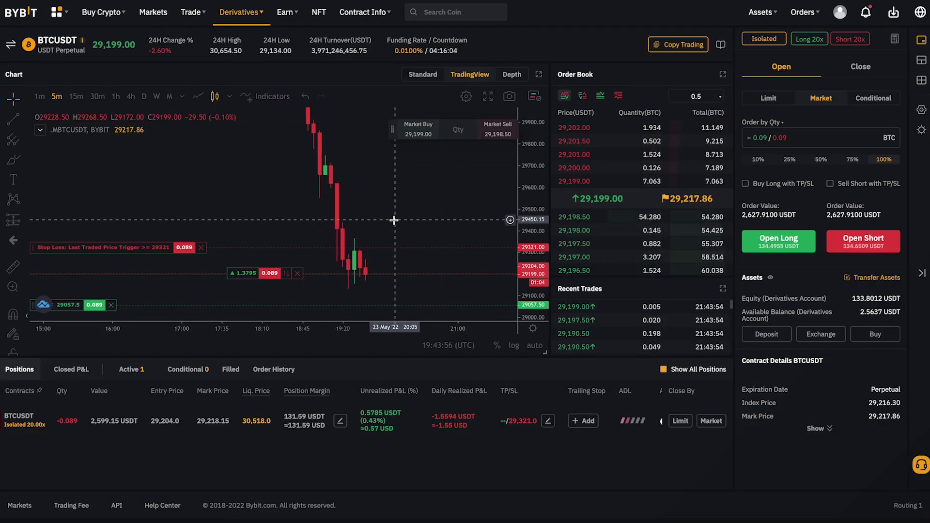
{"action": "left_click_drag", "start_coordinate": [394, 220], "coordinate": [499, 147]}
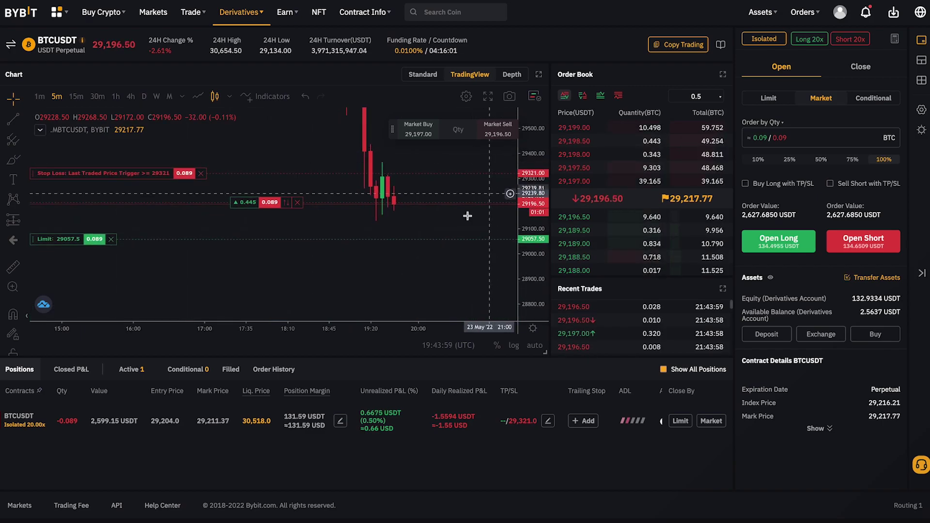
{"action": "scroll", "coordinate": [458, 227], "scroll_direction": "up", "scroll_amount": 2}
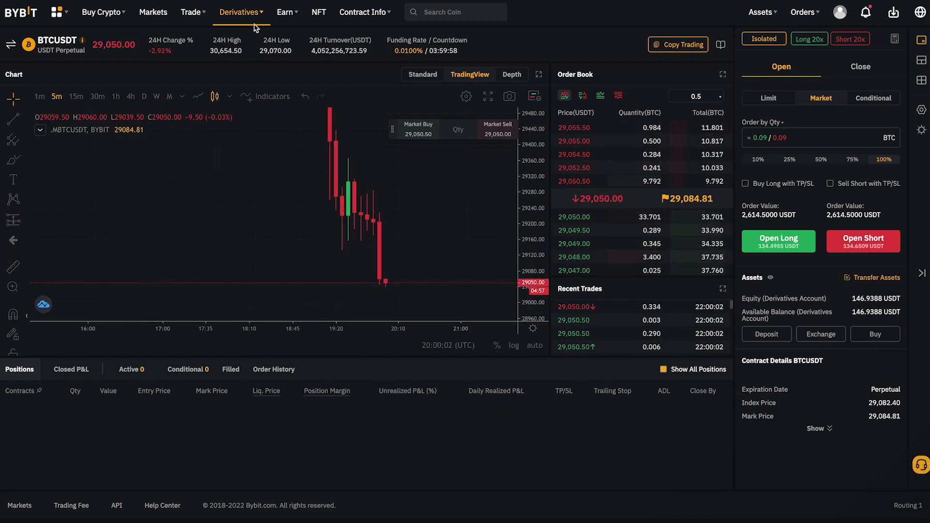
{"action": "left_click", "coordinate": [262, 1]}
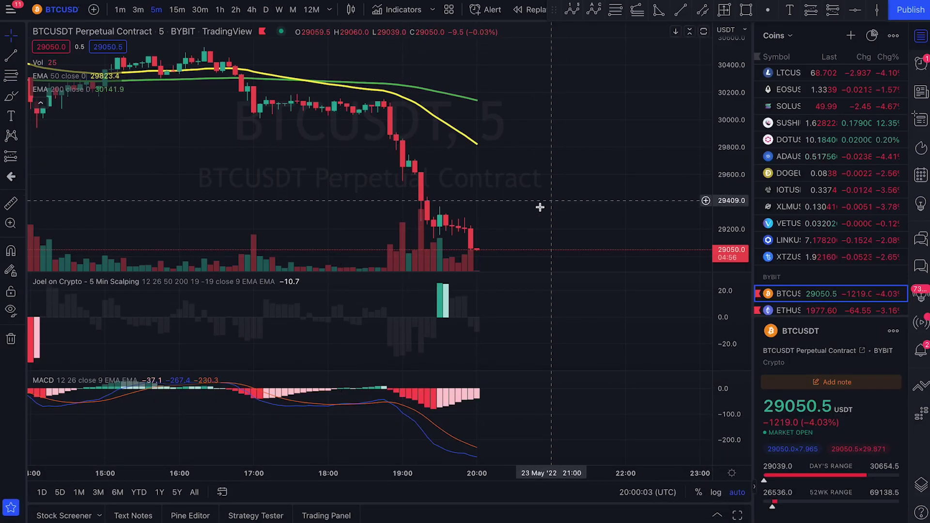
{"action": "scroll", "coordinate": [533, 210], "scroll_direction": "down", "scroll_amount": 4}
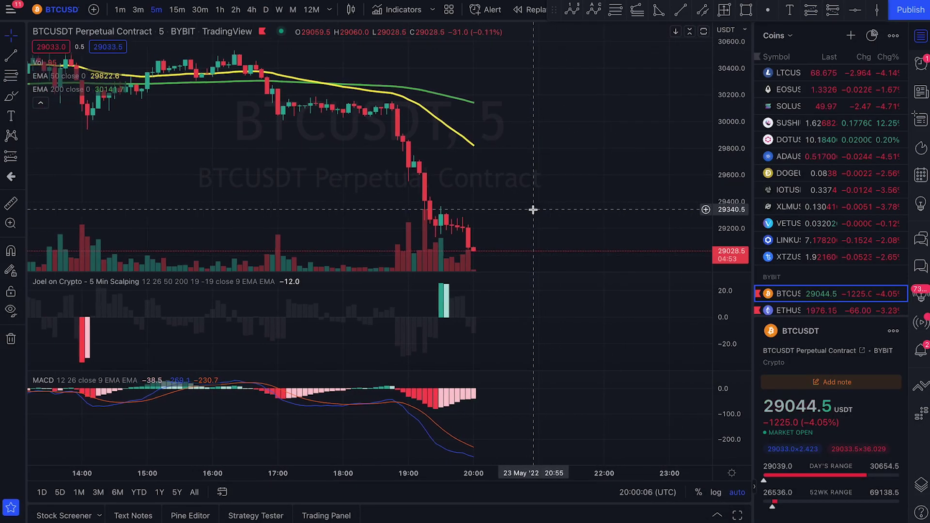
{"action": "scroll", "coordinate": [533, 210], "scroll_direction": "down", "scroll_amount": 4}
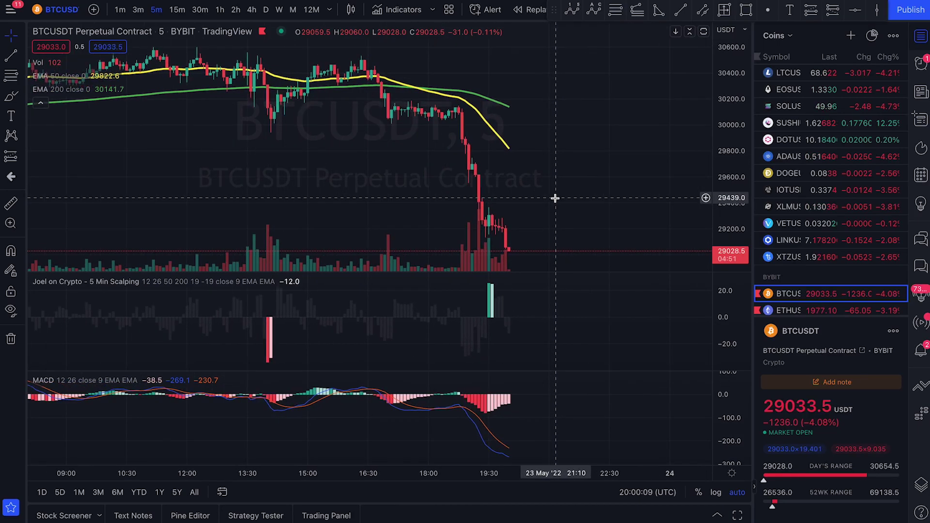
{"action": "scroll", "coordinate": [554, 182], "scroll_direction": "up", "scroll_amount": 2}
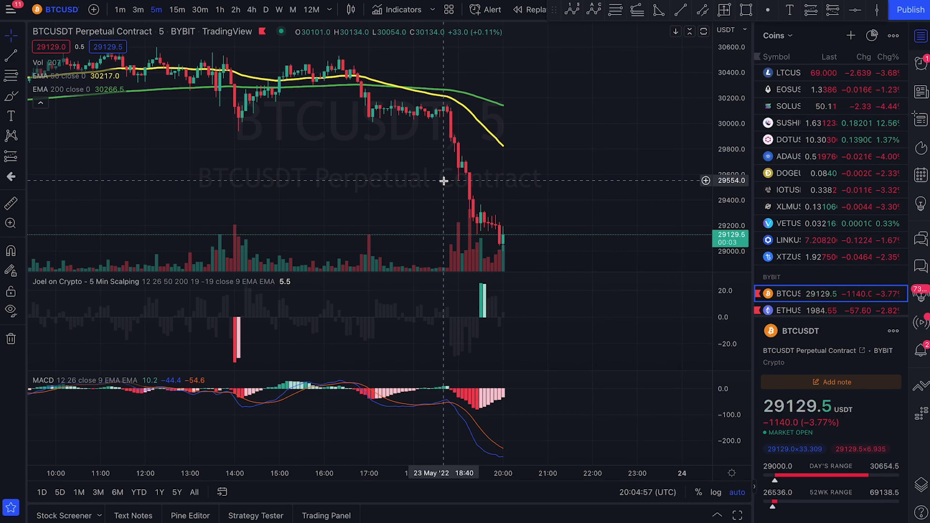
{"action": "scroll", "coordinate": [444, 180], "scroll_direction": "down", "scroll_amount": 8}
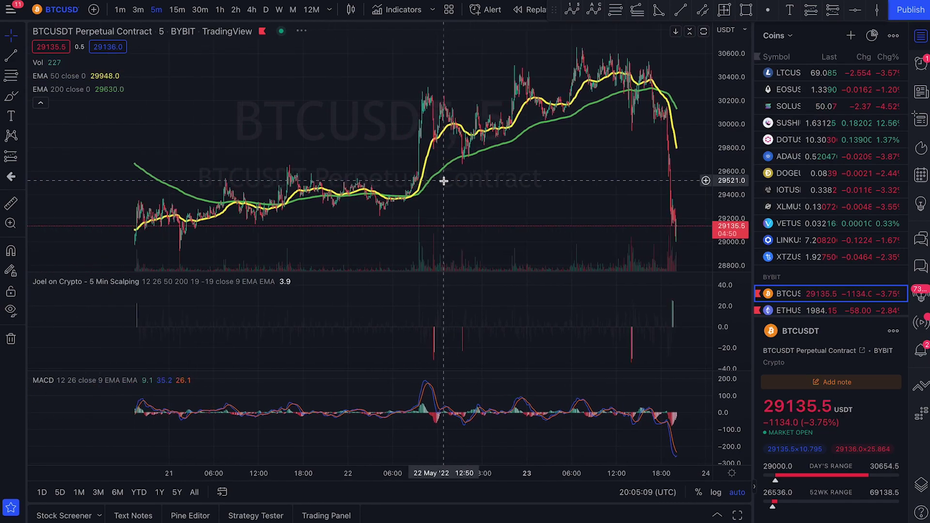
{"action": "scroll", "coordinate": [443, 181], "scroll_direction": "up", "scroll_amount": 4}
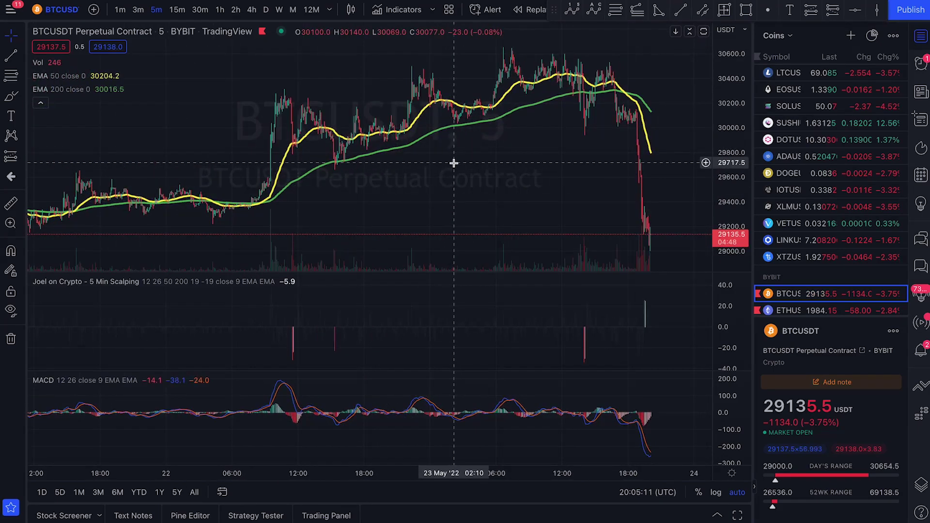
{"action": "left_click", "coordinate": [564, 56], "text": "shift"}
{"action": "key", "text": "Escape"}
{"action": "scroll", "coordinate": [677, 212], "scroll_direction": "up", "scroll_amount": 6}
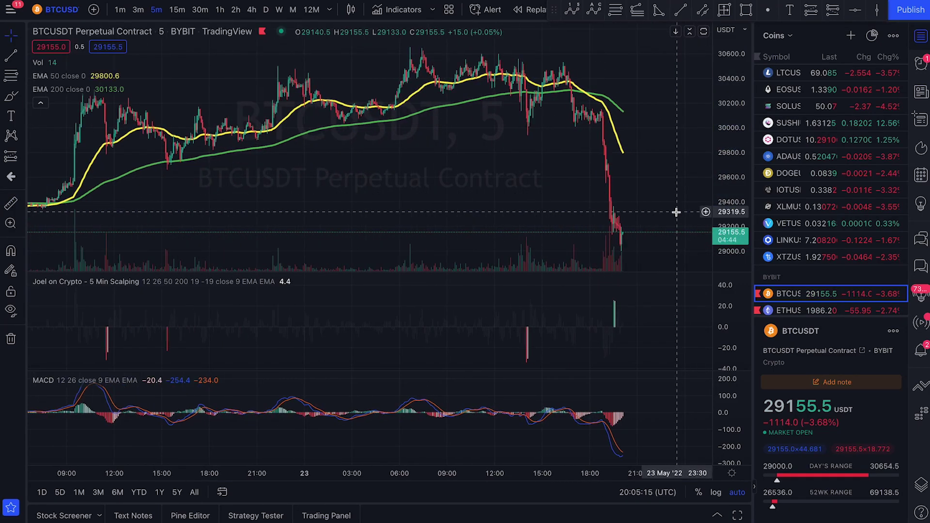
{"action": "scroll", "coordinate": [677, 212], "scroll_direction": "up", "scroll_amount": 2}
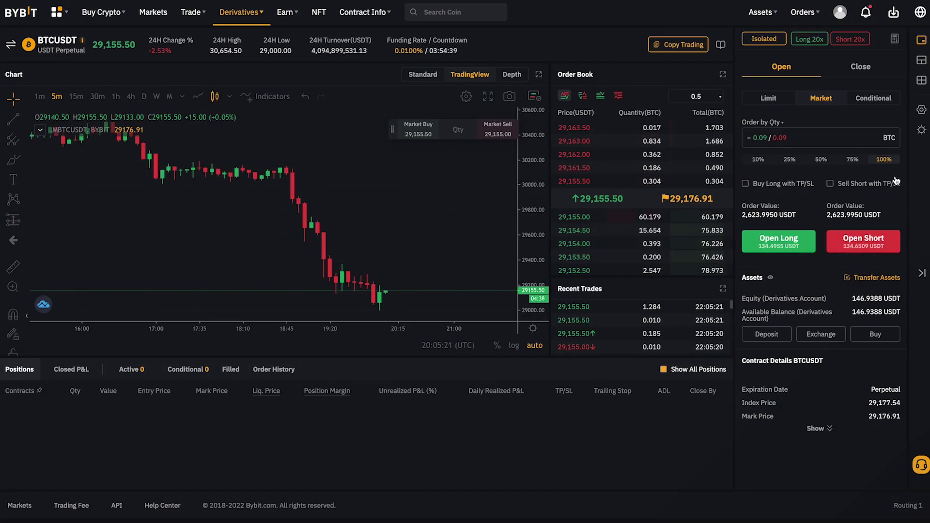
Switch to Bybit, open a BTCUSDT market long with 100% of the balance, and add a 29044.5 stop loss and a 29307.5 limit close.
{"action": "left_click", "coordinate": [886, 163]}
{"action": "left_click", "coordinate": [797, 237]}
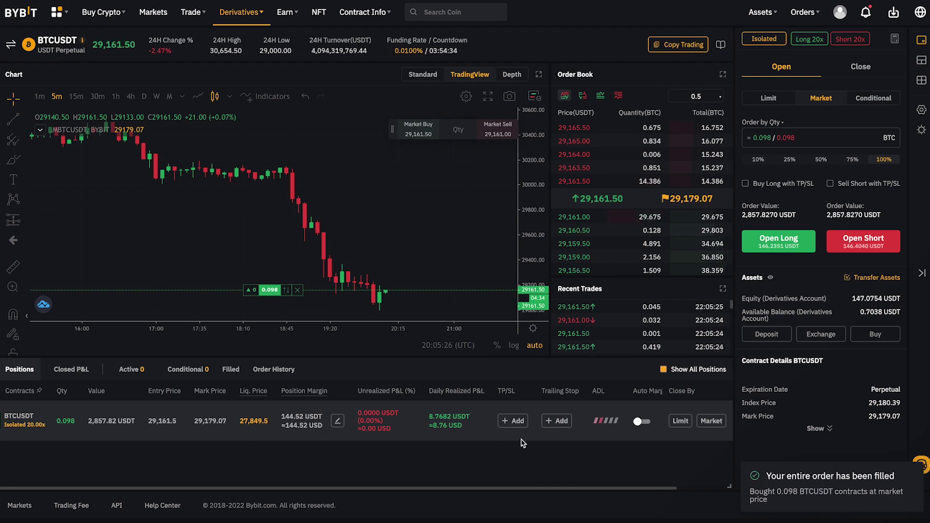
{"action": "left_click", "coordinate": [514, 421]}
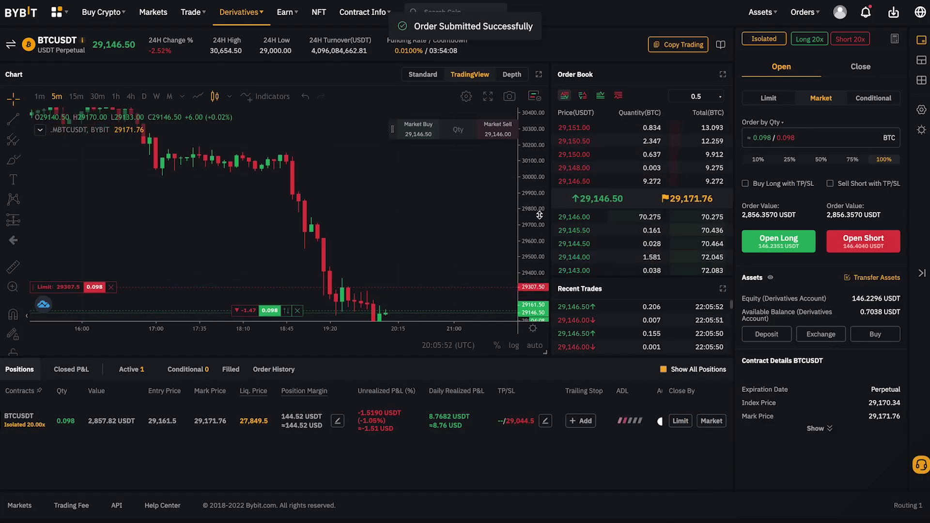
Measure the price distance from the long position's entry up to the limit close order at 29307.5.
{"action": "left_click_drag", "start_coordinate": [447, 156], "coordinate": [449, 155]}
{"action": "left_click_drag", "start_coordinate": [526, 266], "coordinate": [528, 189]}
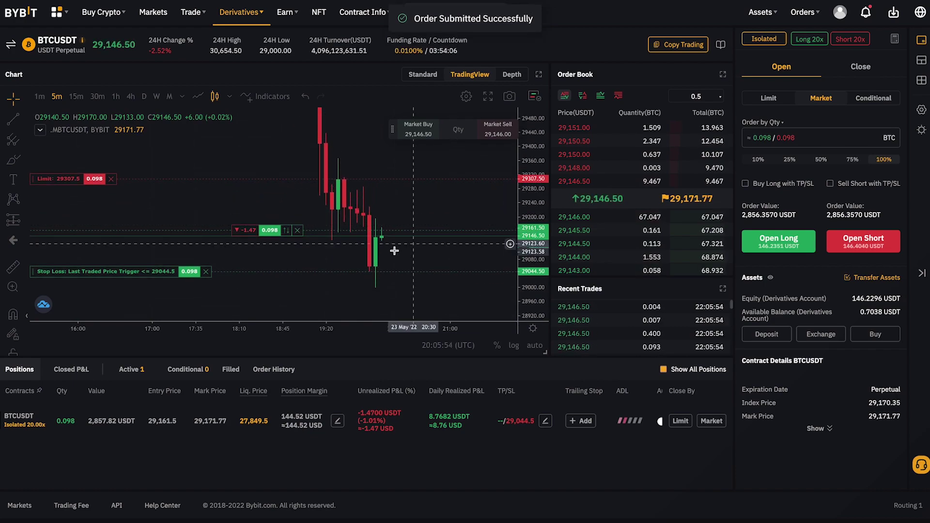
{"action": "left_click", "coordinate": [389, 231], "text": "shift"}
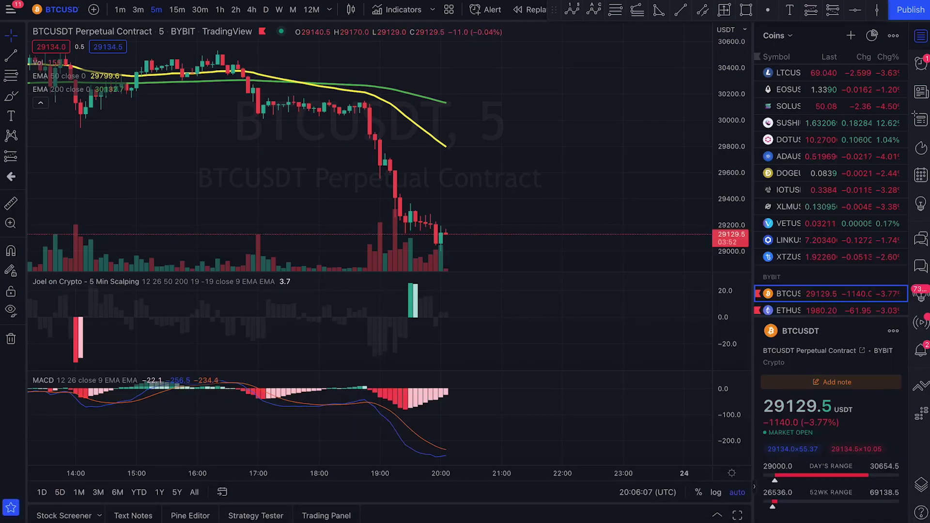
Switch to TradingView and examine the BTCUSDT 5-minute trend, comparing the latest sell-off and scalping signal with earlier moves back to 20 May.
{"action": "scroll", "coordinate": [401, 125], "scroll_direction": "down", "scroll_amount": 5}
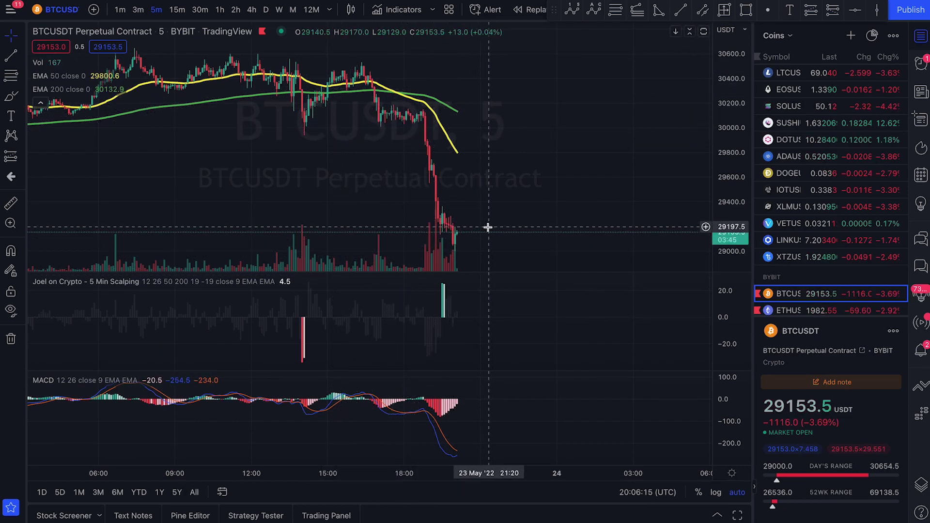
{"action": "scroll", "coordinate": [488, 227], "scroll_direction": "down", "scroll_amount": 4}
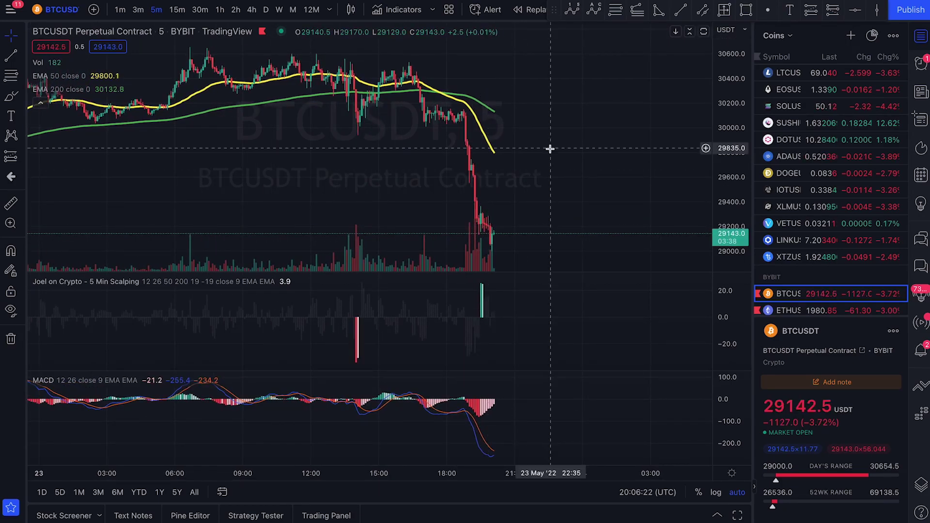
{"action": "scroll", "coordinate": [550, 149], "scroll_direction": "down", "scroll_amount": 5}
{"action": "scroll", "coordinate": [550, 149], "scroll_direction": "up", "scroll_amount": 4}
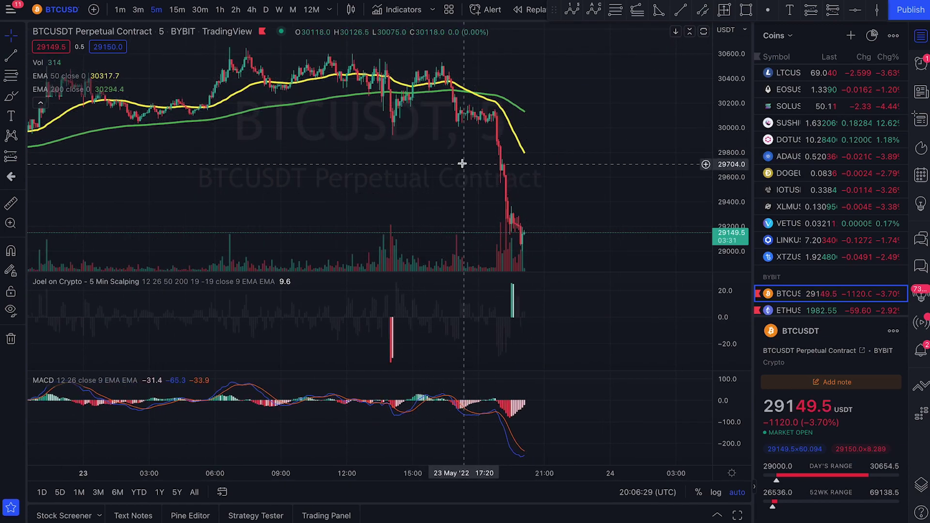
{"action": "left_click_drag", "start_coordinate": [435, 71], "coordinate": [445, 122]}
{"action": "scroll", "coordinate": [445, 104], "scroll_direction": "left", "scroll_amount": 3}
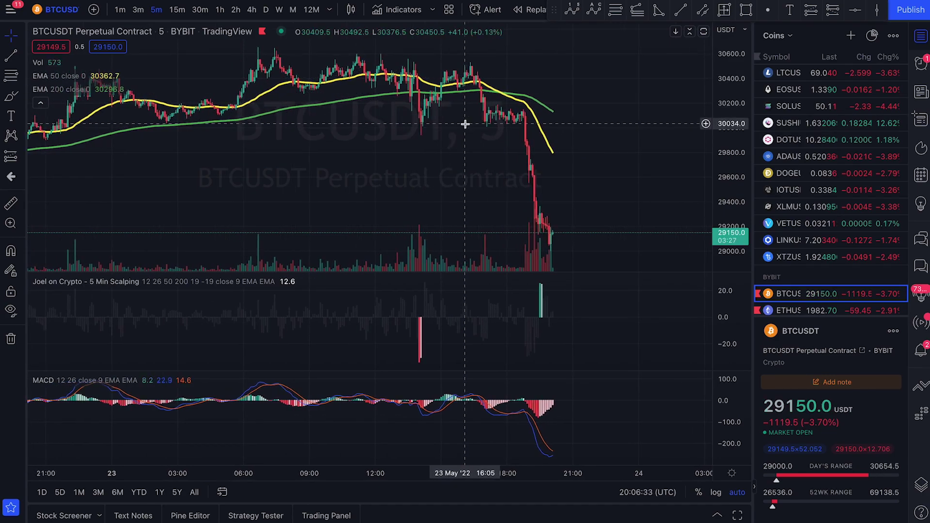
{"action": "left_click", "coordinate": [470, 67], "text": "shift"}
{"action": "left_click", "coordinate": [517, 214]}
{"action": "left_click", "coordinate": [517, 214]}
{"action": "scroll", "coordinate": [567, 193], "scroll_direction": "up", "scroll_amount": 5}
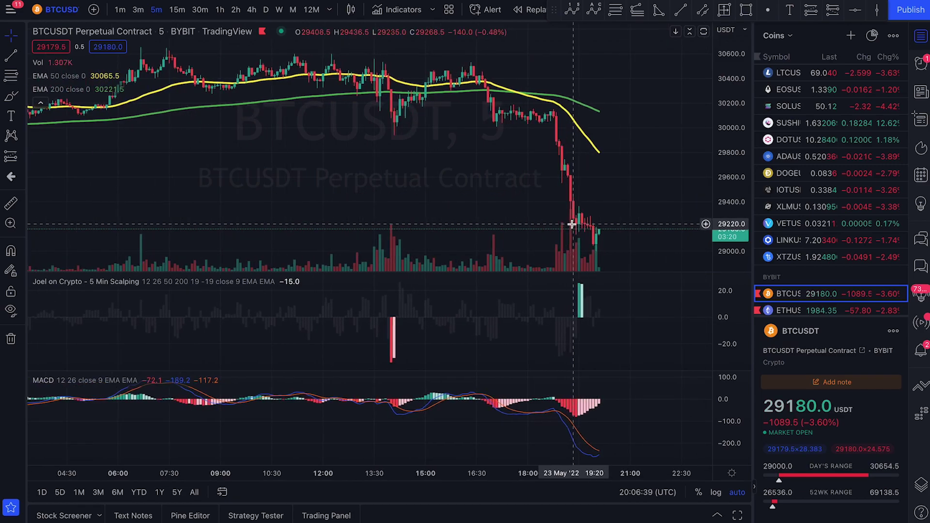
{"action": "scroll", "coordinate": [432, 234], "scroll_direction": "down", "scroll_amount": 10}
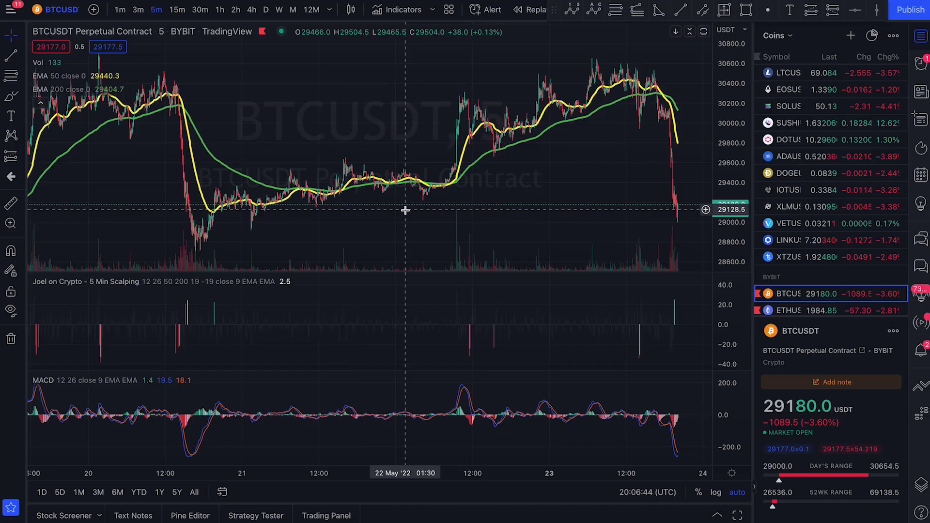
{"action": "scroll", "coordinate": [405, 208], "scroll_direction": "up", "scroll_amount": 5}
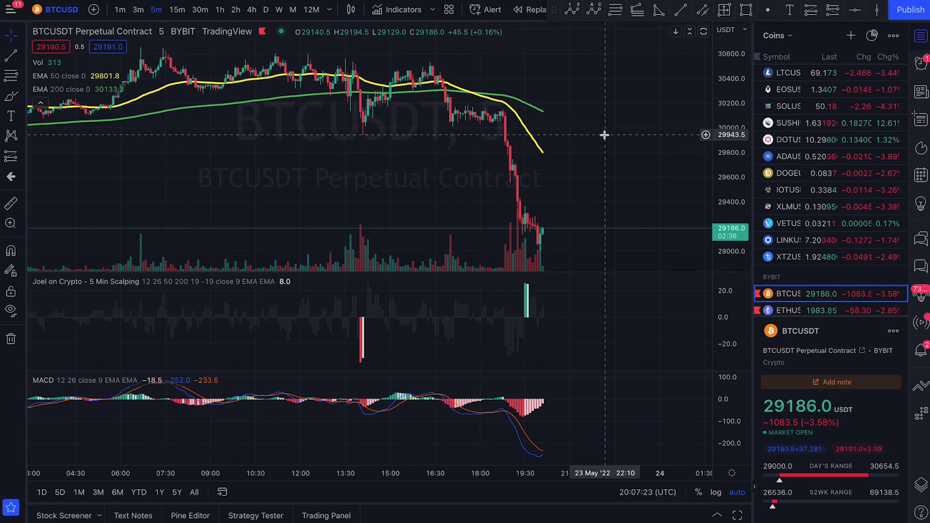
{"action": "scroll", "coordinate": [590, 169], "scroll_direction": "up", "scroll_amount": 3}
{"action": "scroll", "coordinate": [589, 170], "scroll_direction": "up", "scroll_amount": 1}
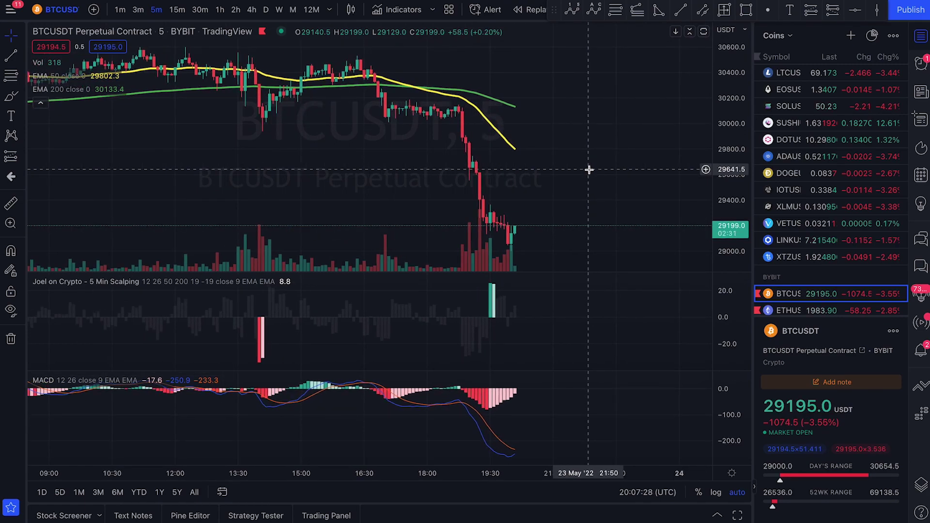
Switch to Bybit and measure the remaining price gap between the current candle's high and the limit close order at 29307.5.
{"action": "key", "text": "ctrl+Tab"}
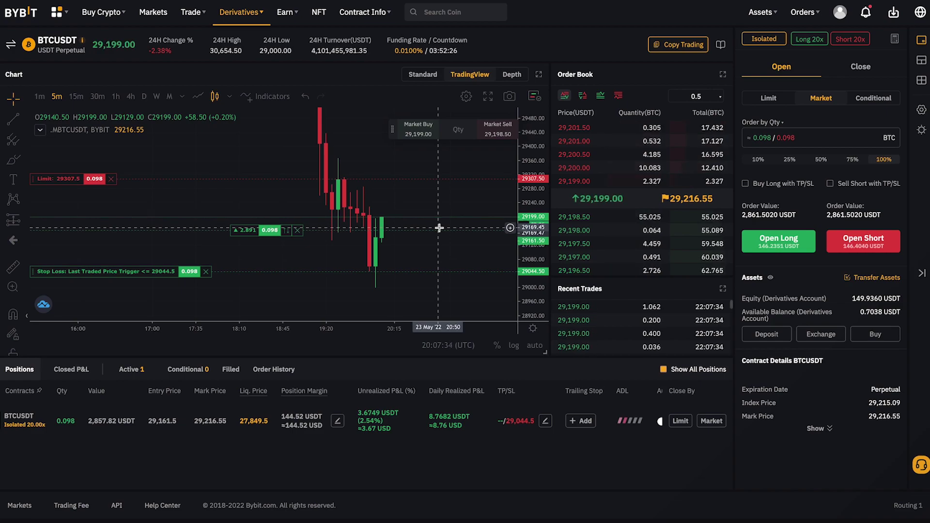
{"action": "scroll", "coordinate": [439, 228], "scroll_direction": "left", "scroll_amount": 1}
{"action": "scroll", "coordinate": [439, 228], "scroll_direction": "up", "scroll_amount": 1}
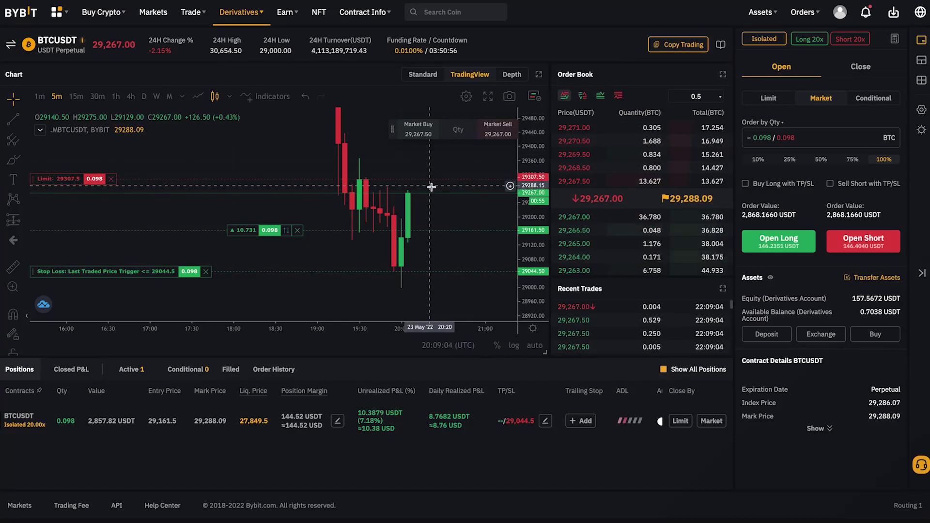
{"action": "left_click", "coordinate": [432, 184], "text": "shift"}
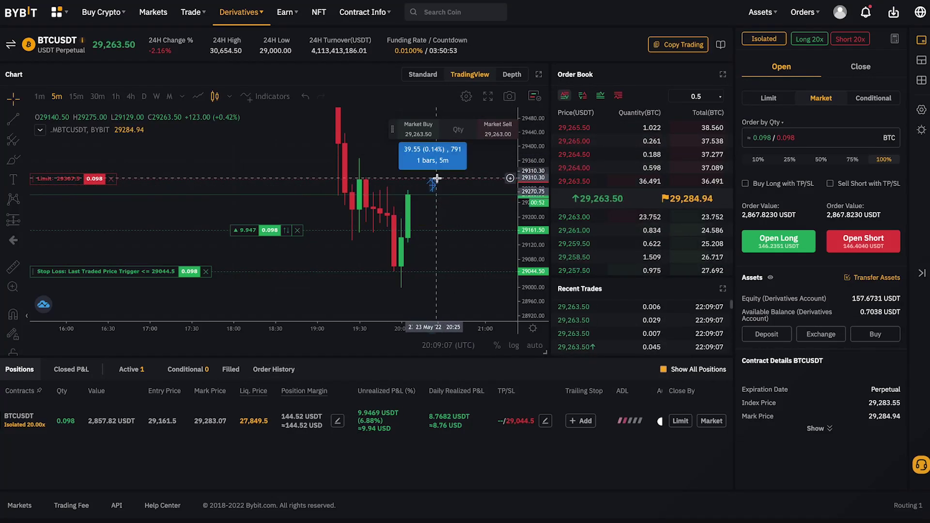
{"action": "left_click", "coordinate": [436, 182]}
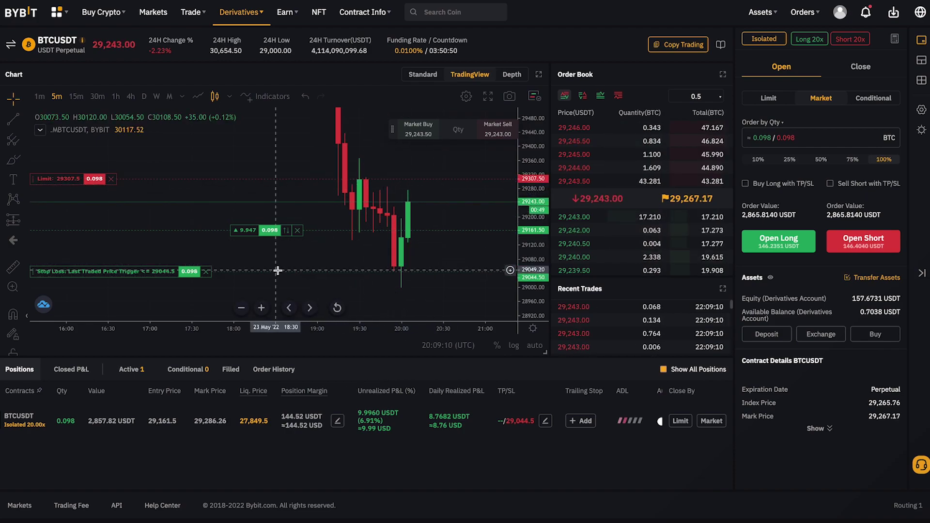
Move the long position's stop loss to 29178.5 and measure its distance above the entry price.
{"action": "left_click_drag", "start_coordinate": [156, 272], "coordinate": [160, 224]}
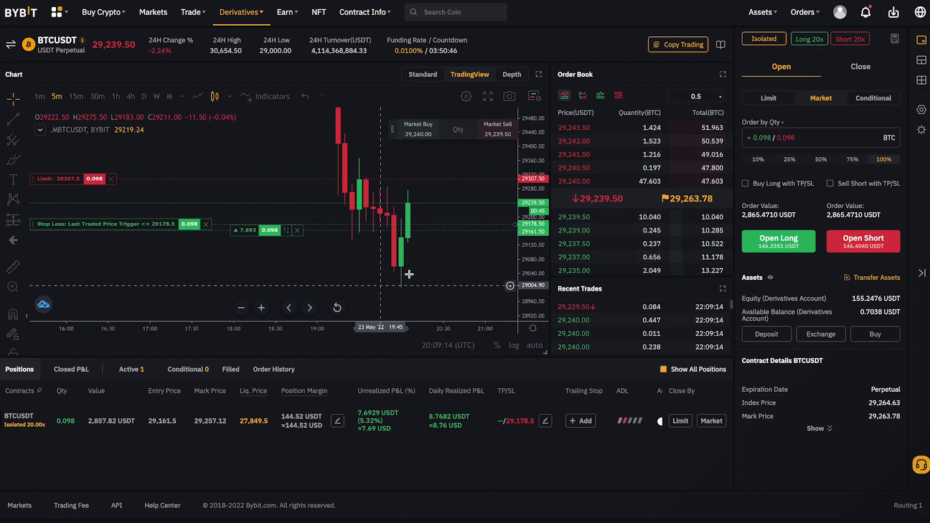
{"action": "left_click", "coordinate": [445, 229], "text": "shift"}
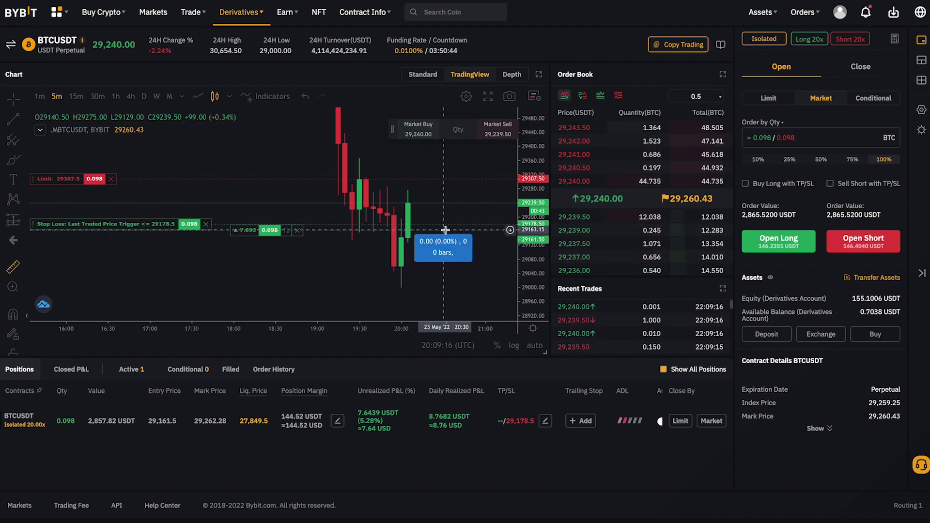
{"action": "left_click", "coordinate": [442, 241]}
{"action": "left_click", "coordinate": [444, 230], "text": "shift"}
{"action": "left_click", "coordinate": [452, 224]}
{"action": "left_click", "coordinate": [449, 253]}
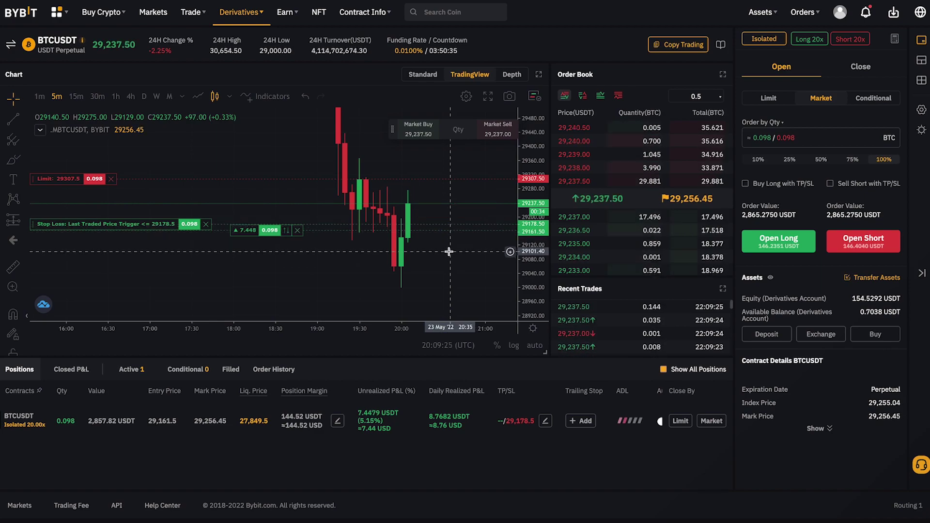
{"action": "left_click", "coordinate": [429, 230], "text": "shift"}
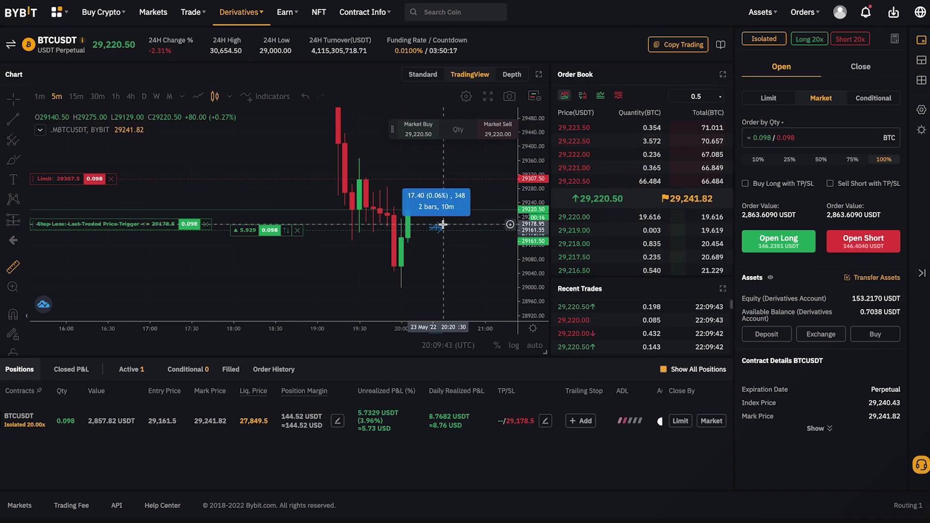
{"action": "left_click", "coordinate": [443, 224]}
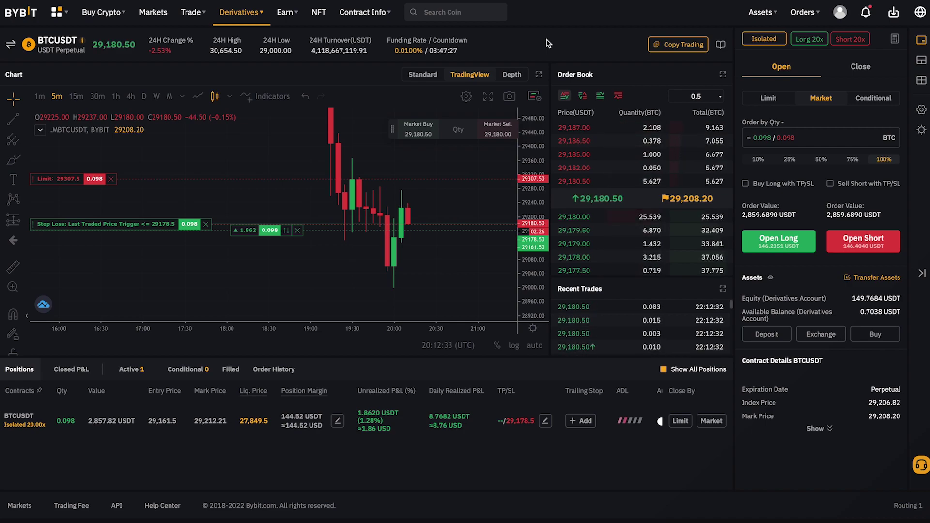
Measure the price distance from the long's former entry level up to the recent candle high.
{"action": "left_click", "coordinate": [431, 230], "text": "shift"}
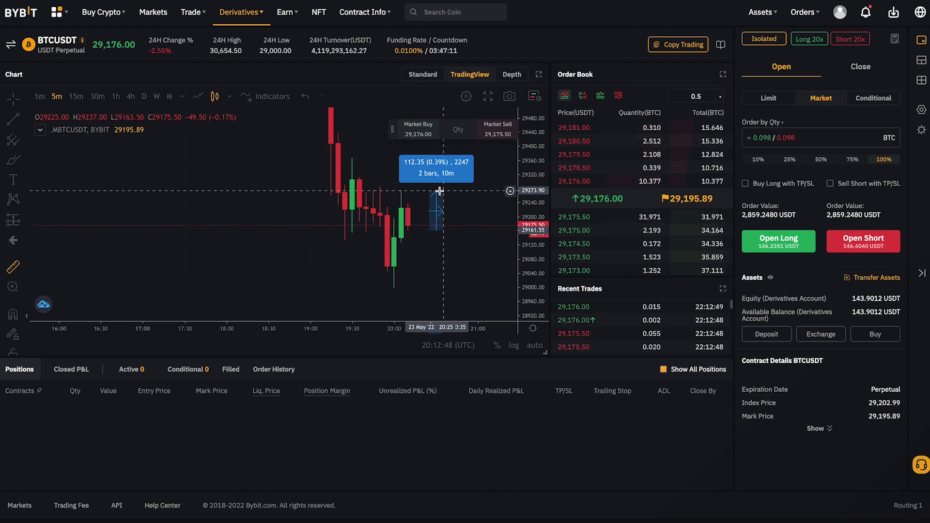
{"action": "left_click", "coordinate": [430, 209]}
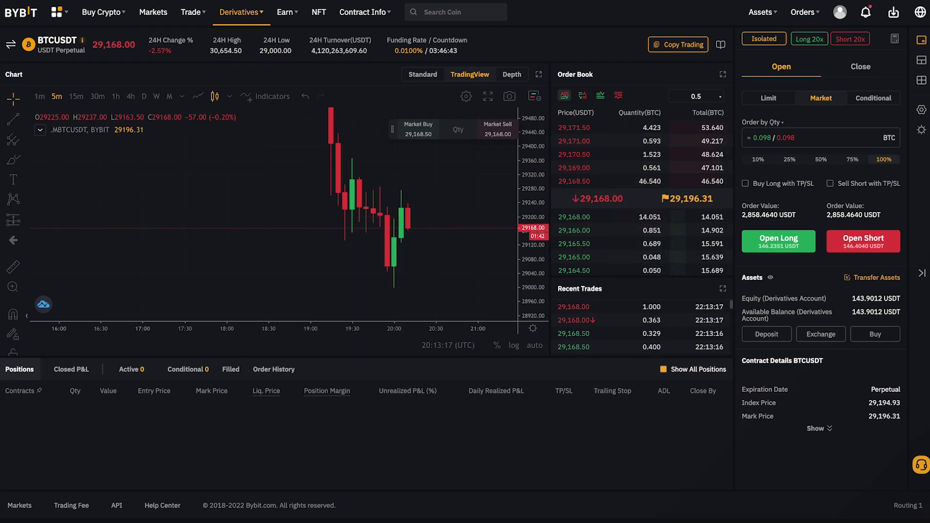
Review the closed P&L of the recent BTCUSDT long and short trades, then return to the open positions list.
{"action": "key", "text": "ctrl+Tab"}
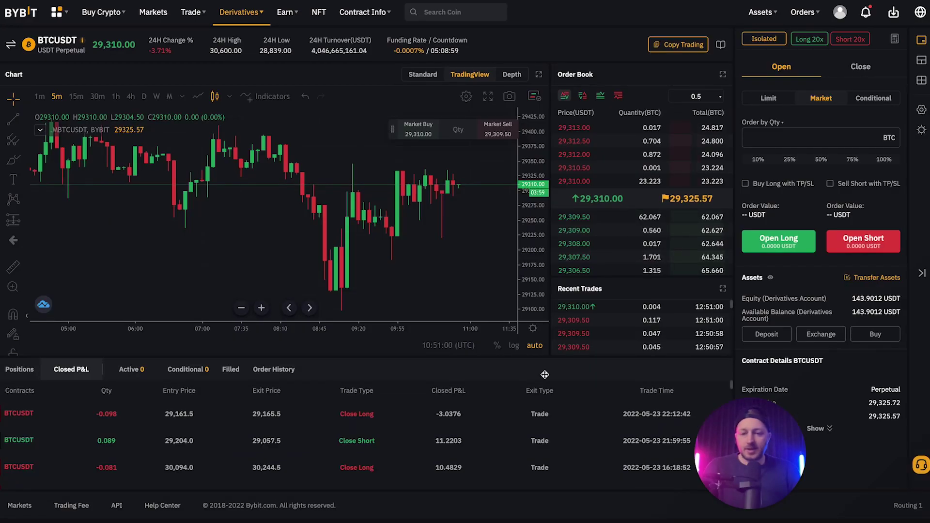
{"action": "mouse_move", "coordinate": [425, 482]}
{"action": "left_mouse_down"}
{"action": "mouse_move", "coordinate": [426, 439]}
{"action": "mouse_move", "coordinate": [476, 458]}
{"action": "mouse_move", "coordinate": [479, 476]}
{"action": "left_mouse_up"}
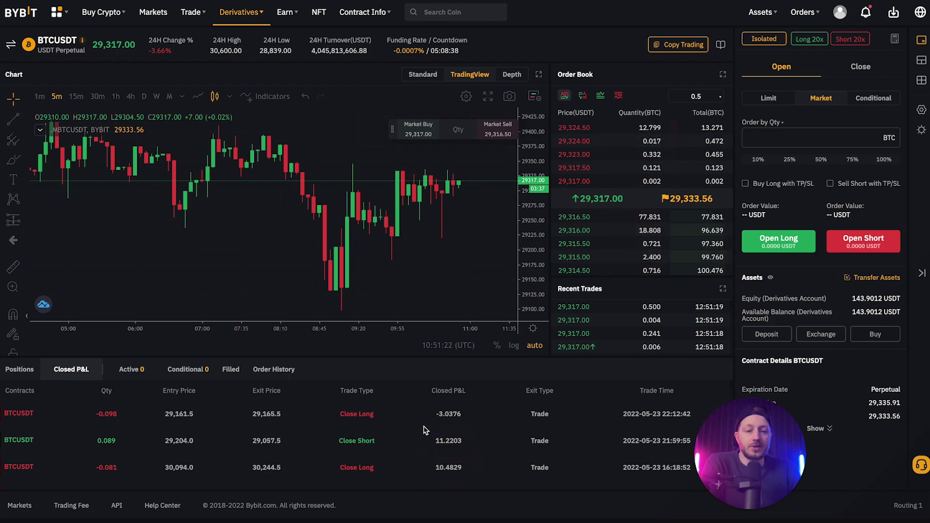
{"action": "mouse_move", "coordinate": [419, 426]}
{"action": "left_mouse_down"}
{"action": "mouse_move", "coordinate": [469, 427]}
{"action": "mouse_move", "coordinate": [484, 407]}
{"action": "mouse_move", "coordinate": [425, 407]}
{"action": "mouse_move", "coordinate": [448, 429]}
{"action": "mouse_move", "coordinate": [469, 425]}
{"action": "left_mouse_up"}
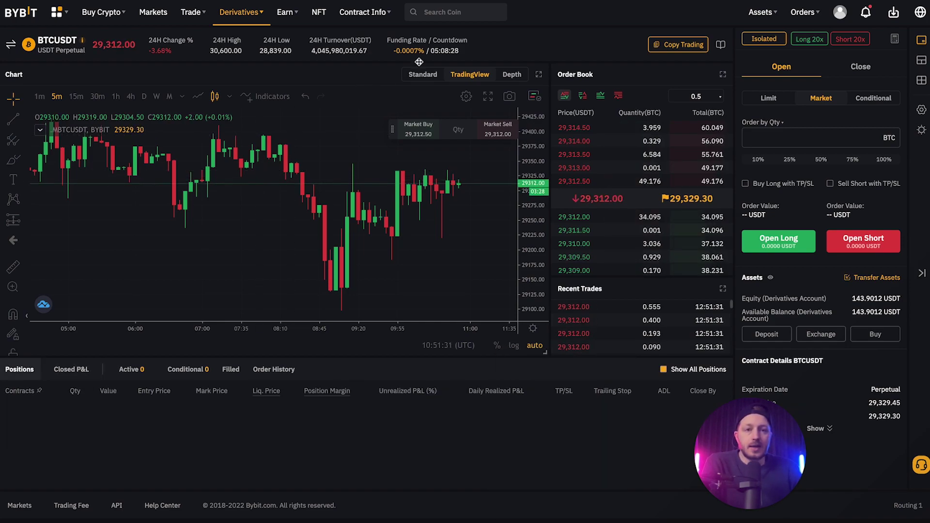
Consult the hourly BTC Volatility Index on winrate.io for Tuesday 10:00 UTC, alongside the BTCUSDT 5-minute chart in TradingView.
{"action": "key", "text": "ctrl+Tab"}
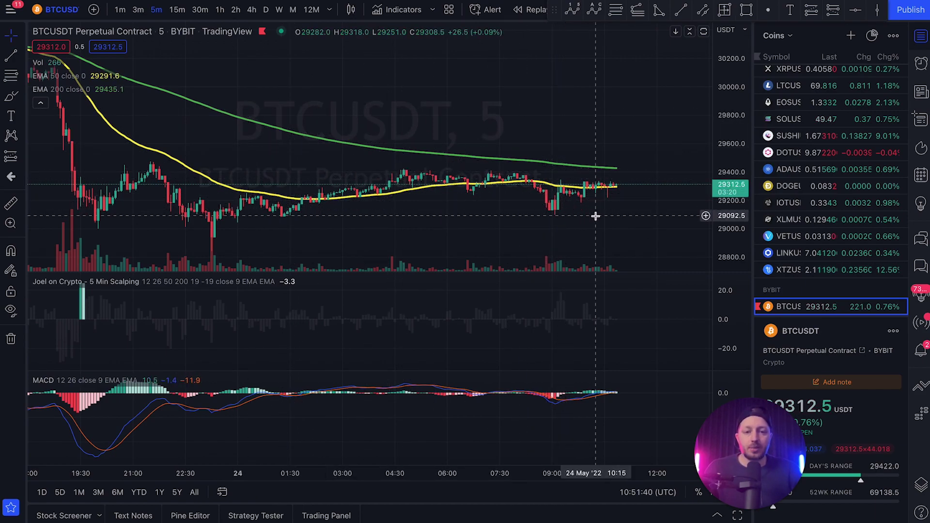
{"action": "key", "text": "ctrl+Tab"}
{"action": "left_click_drag", "start_coordinate": [766, 442], "coordinate": [87, 443]}
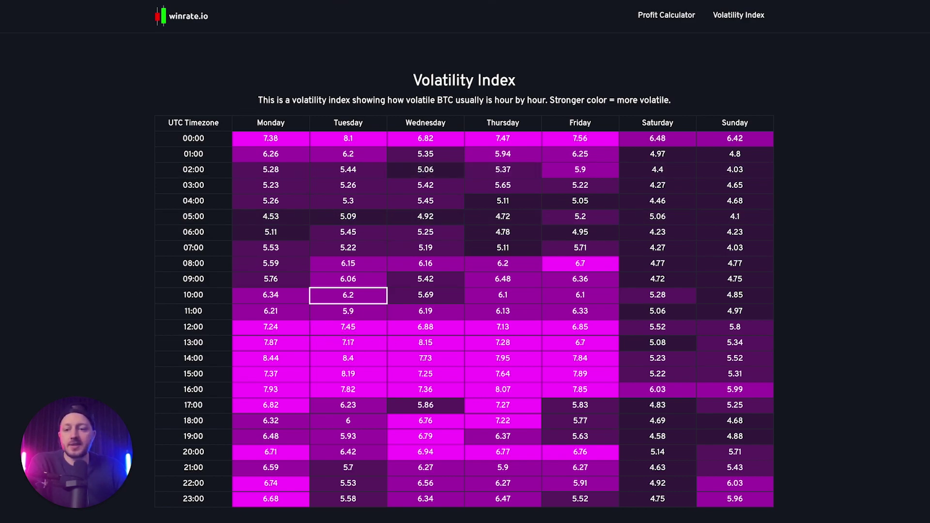
{"action": "left_click", "coordinate": [490, 0]}
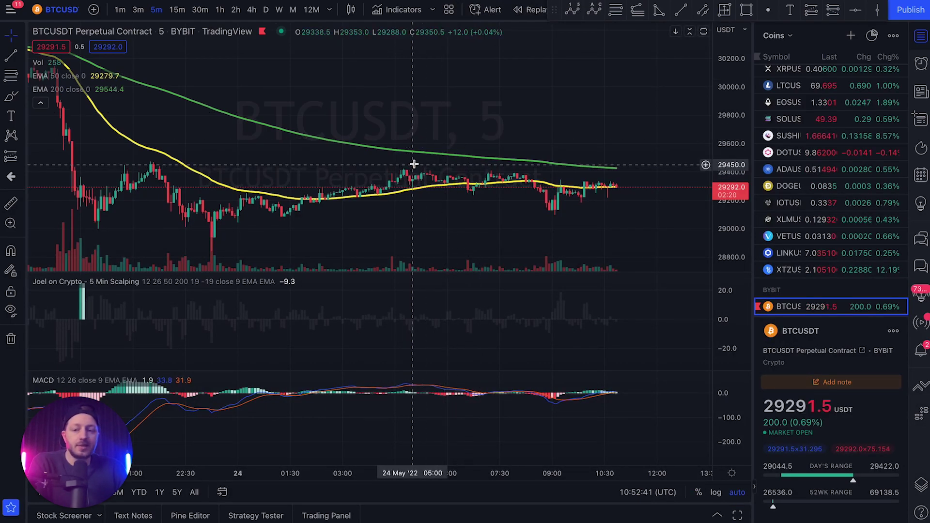
{"action": "left_click", "coordinate": [417, 0]}
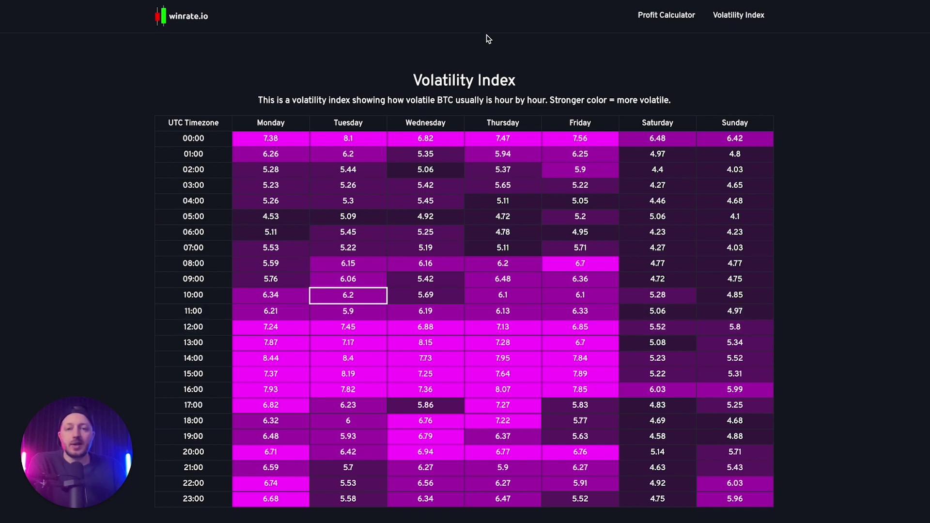
Switch to TradingView and examine the BTCUSDT 5-minute trend since 23 May against the 50 and 200 EMAs and scalping signals.
{"action": "left_click", "coordinate": [523, 1]}
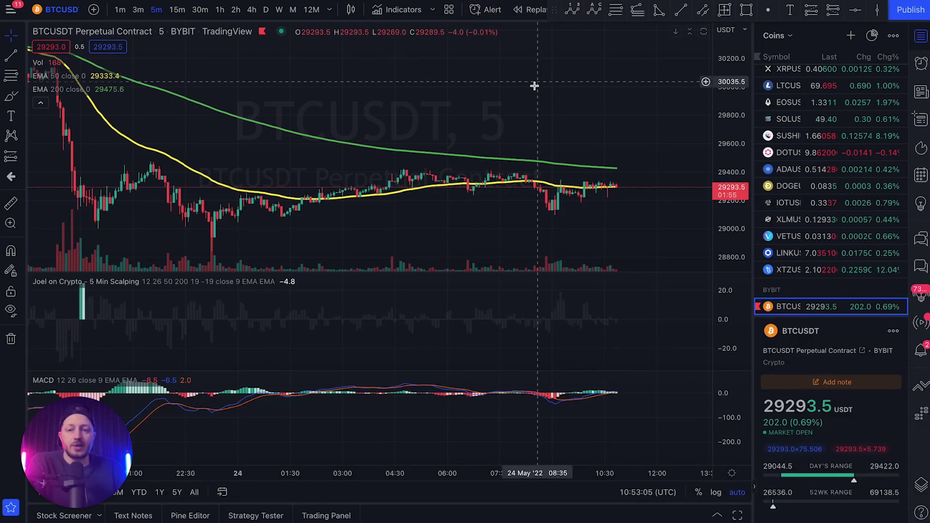
{"action": "scroll", "coordinate": [566, 109], "scroll_direction": "down", "scroll_amount": 3}
{"action": "scroll", "coordinate": [566, 110], "scroll_direction": "down", "scroll_amount": 5}
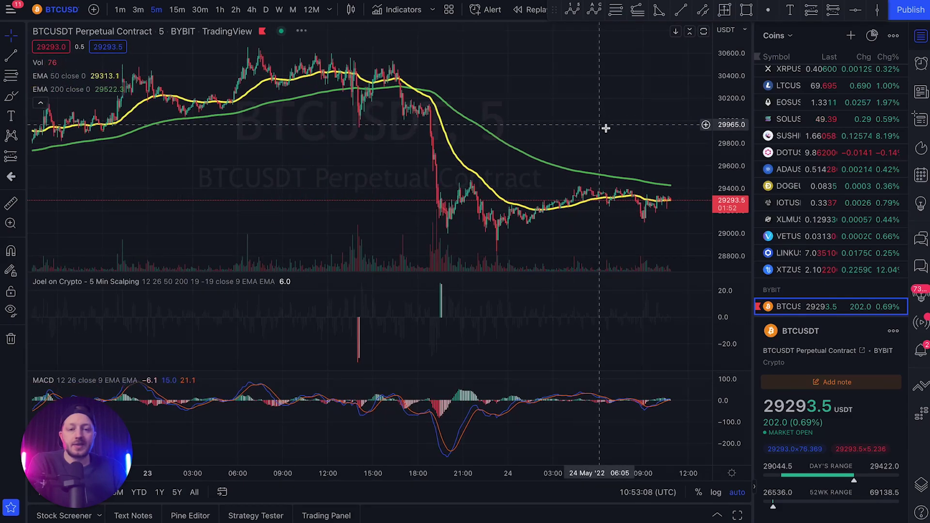
{"action": "scroll", "coordinate": [630, 133], "scroll_direction": "up", "scroll_amount": 5}
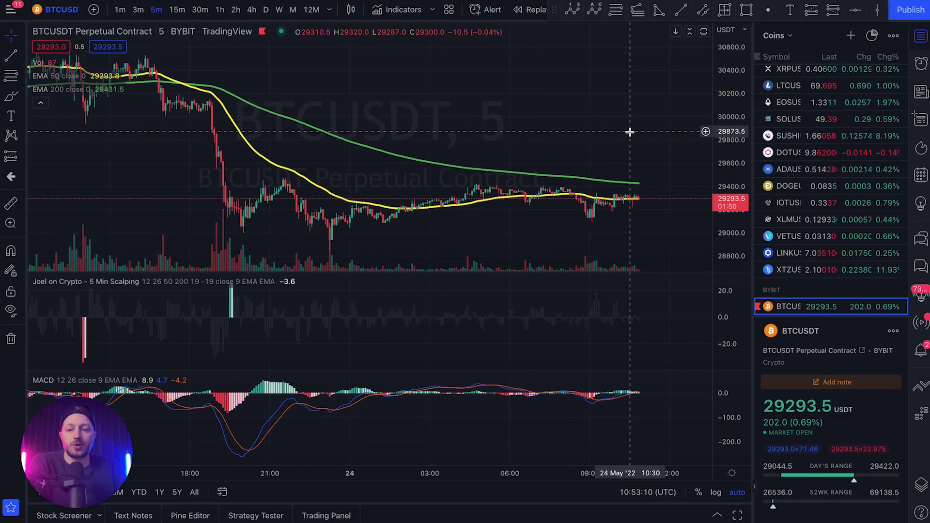
{"action": "scroll", "coordinate": [643, 135], "scroll_direction": "up", "scroll_amount": 1}
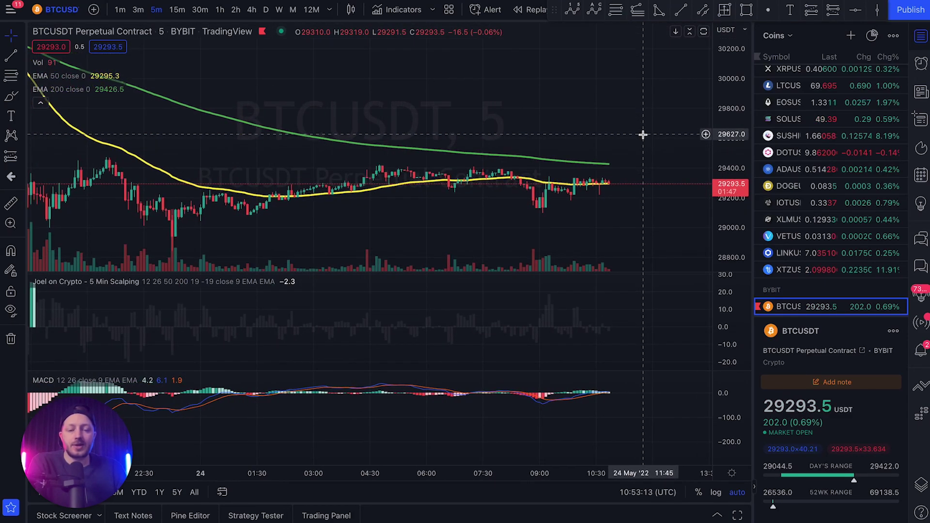
{"action": "left_click_drag", "start_coordinate": [643, 135], "coordinate": [599, 138]}
{"action": "left_click_drag", "start_coordinate": [572, 182], "coordinate": [613, 249]}
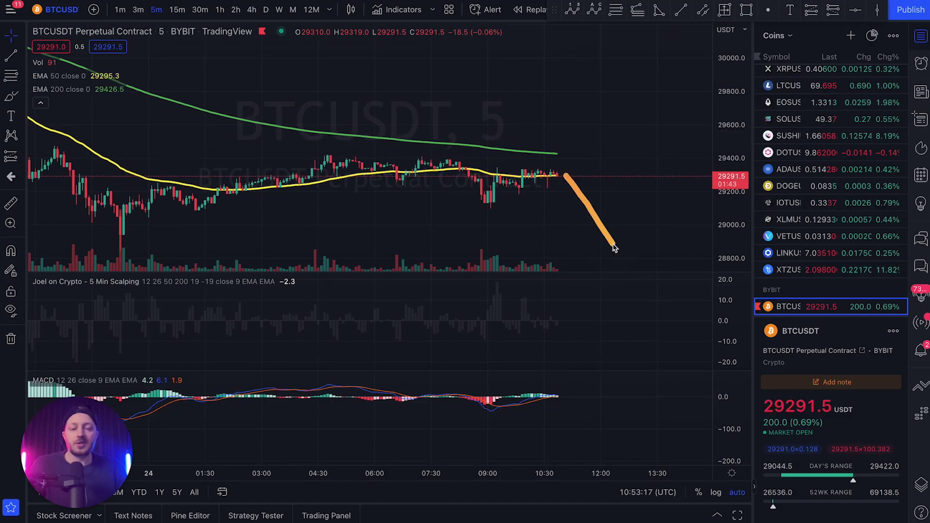
Set the BTCUSDT chart to the daily timeframe and examine the long-term trend against the 50 and 200 EMAs.
{"action": "left_click", "coordinate": [265, 10]}
{"action": "scroll", "coordinate": [473, 125], "scroll_direction": "up", "scroll_amount": 3}
{"action": "scroll", "coordinate": [560, 164], "scroll_direction": "down", "scroll_amount": 3}
{"action": "scroll", "coordinate": [574, 177], "scroll_direction": "down", "scroll_amount": 2}
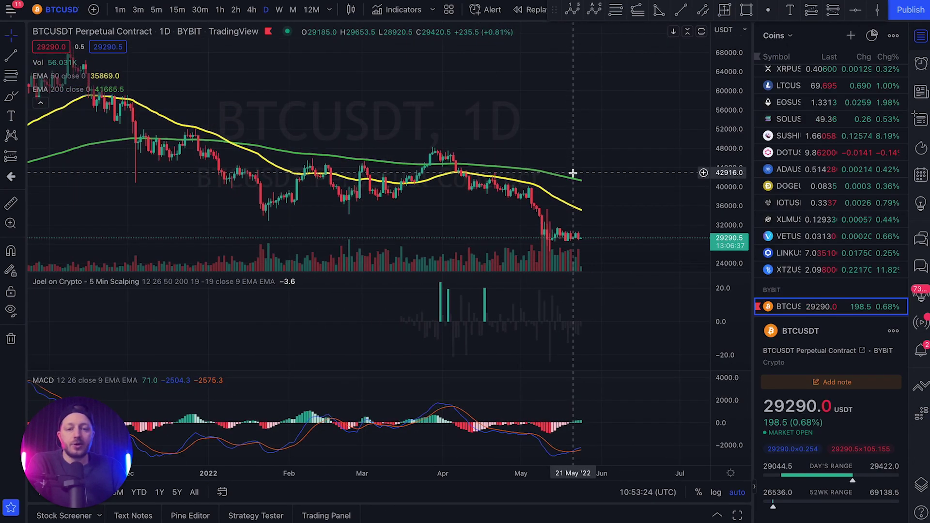
{"action": "scroll", "coordinate": [573, 177], "scroll_direction": "up", "scroll_amount": 3}
Return the chart to the 5-minute timeframe and examine the latest candles relative to the 200 EMA.
{"action": "left_click", "coordinate": [156, 9]}
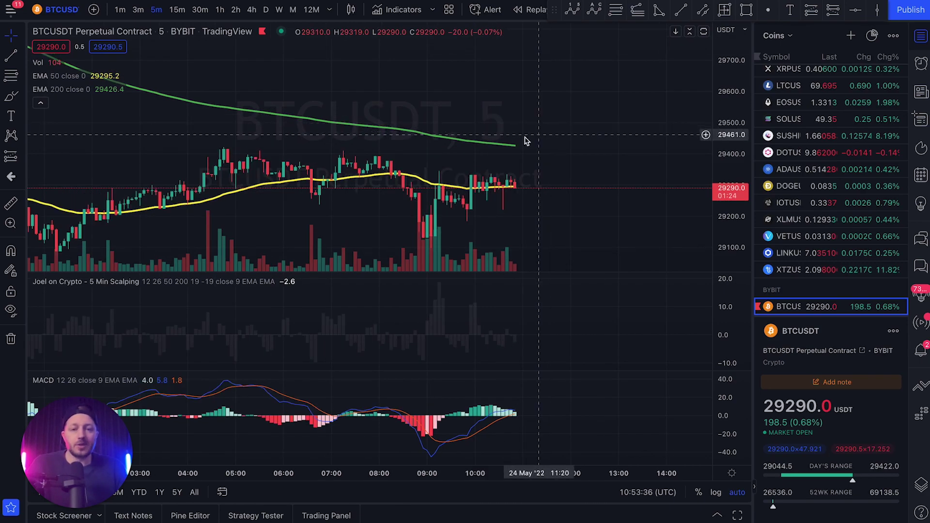
{"action": "mouse_move", "coordinate": [453, 145]}
{"action": "left_mouse_down"}
{"action": "mouse_move", "coordinate": [513, 151]}
{"action": "mouse_move", "coordinate": [447, 141]}
{"action": "left_mouse_up"}
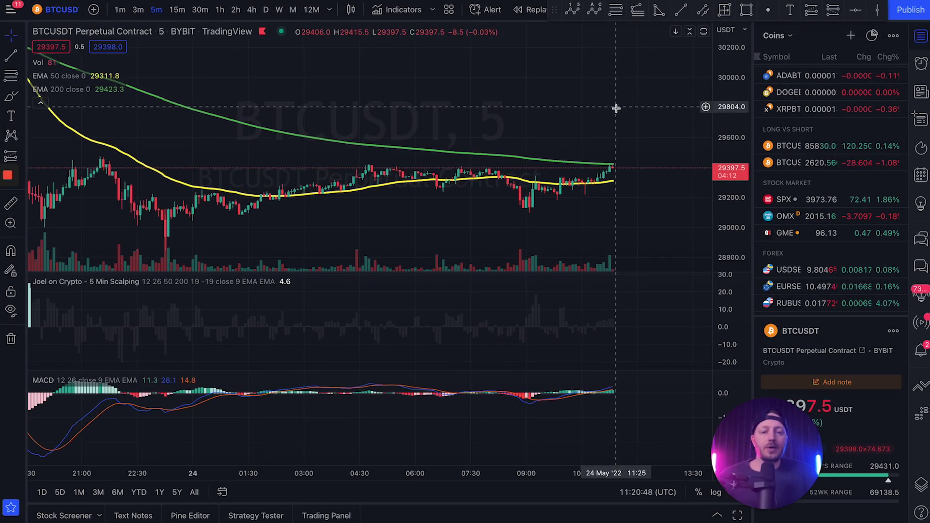
{"action": "scroll", "coordinate": [615, 112], "scroll_direction": "down", "scroll_amount": 5}
{"action": "scroll", "coordinate": [620, 140], "scroll_direction": "up", "scroll_amount": 10}
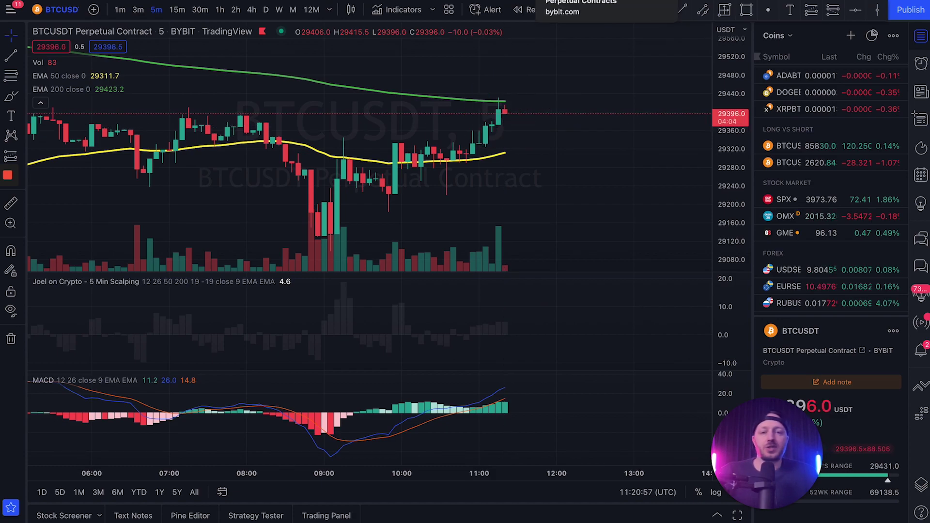
Switch to Bybit and open a BTCUSDT short at market price with 100% of the available balance.
{"action": "left_click", "coordinate": [577, 1]}
{"action": "left_click", "coordinate": [885, 160]}
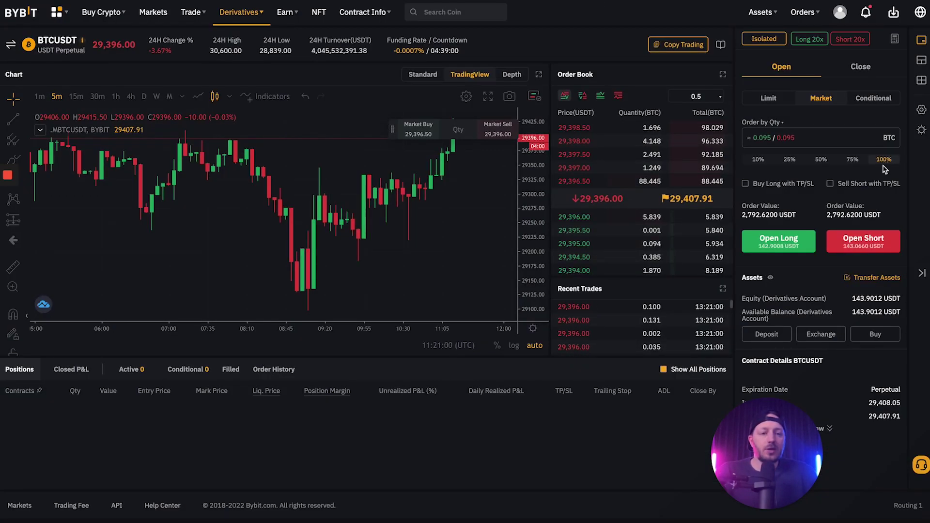
{"action": "left_click", "coordinate": [863, 241]}
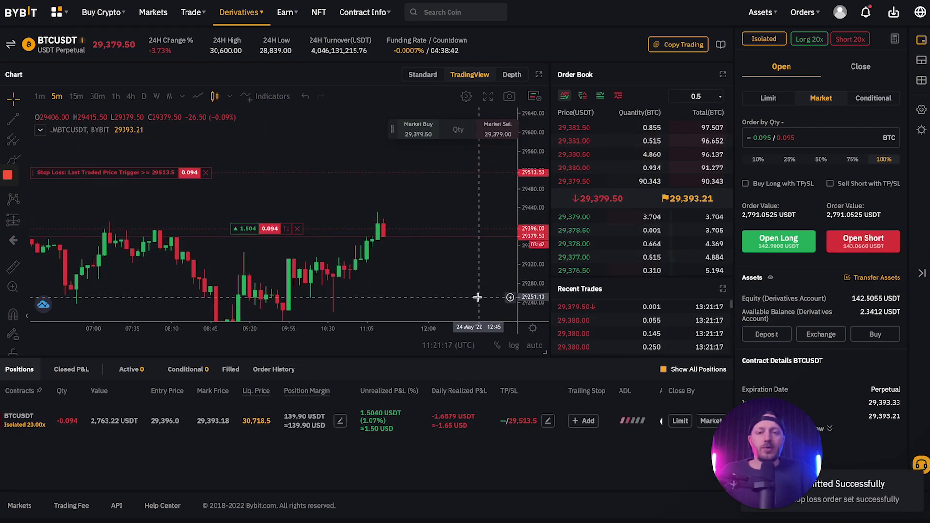
Set the short position's stop loss at 29513.5 and place a limit close order for 0.094 BTC at 29249.
{"action": "left_click_drag", "start_coordinate": [523, 281], "coordinate": [523, 278]}
{"action": "left_click", "coordinate": [522, 279]}
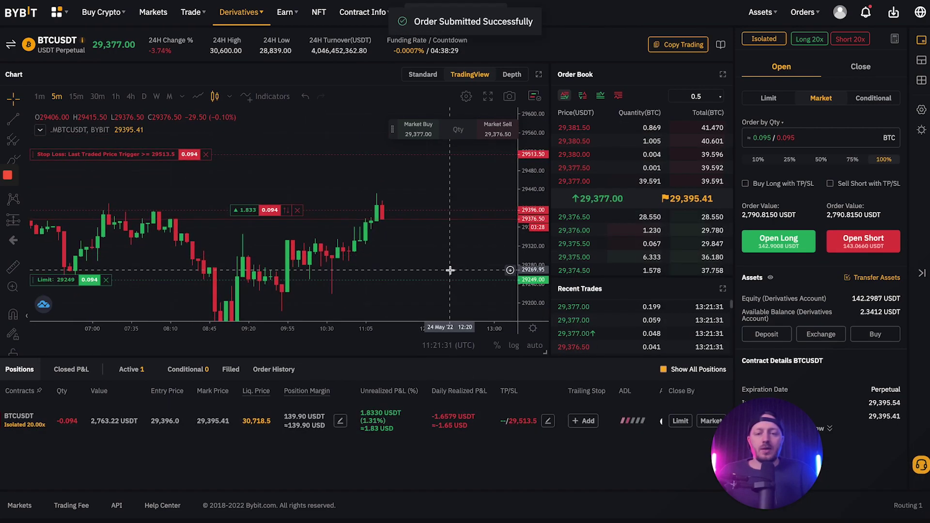
Measure the price distance from the short position's entry up to its stop loss at 29513.5.
{"action": "left_click", "coordinate": [384, 213], "text": "shift"}
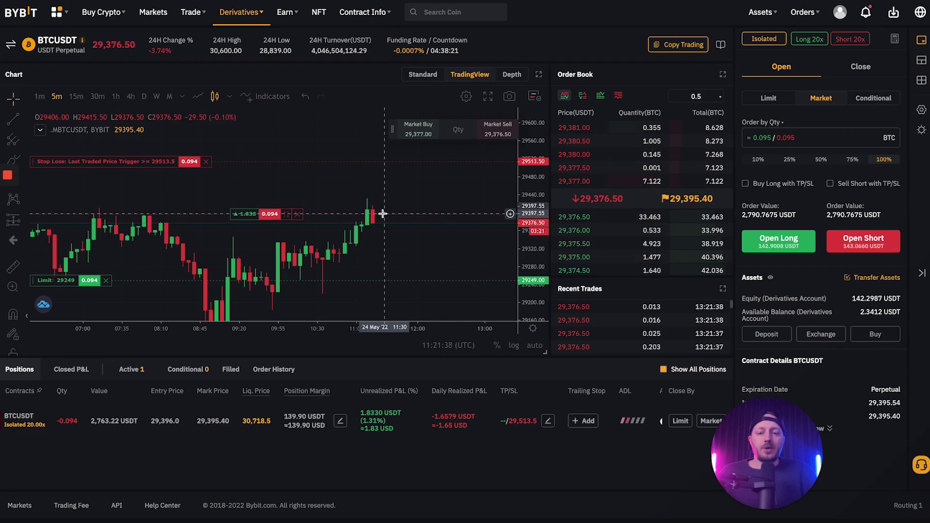
{"action": "left_click", "coordinate": [384, 214], "text": "shift"}
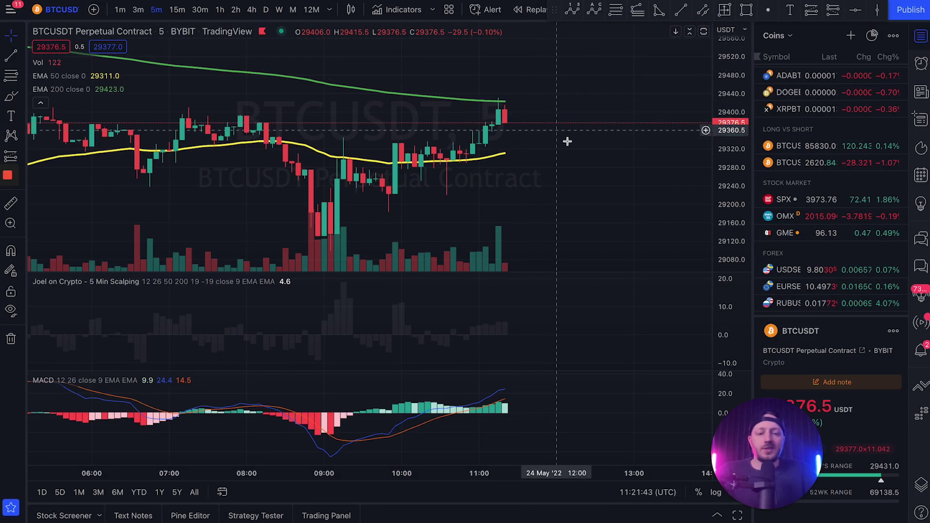
Switch to TradingView and examine the 5-minute BTCUSDT candles near the 200 EMA, comparing them with the earlier sell-off and signals.
{"action": "scroll", "coordinate": [615, 200], "scroll_direction": "down", "scroll_amount": 3}
{"action": "scroll", "coordinate": [619, 199], "scroll_direction": "up", "scroll_amount": 5}
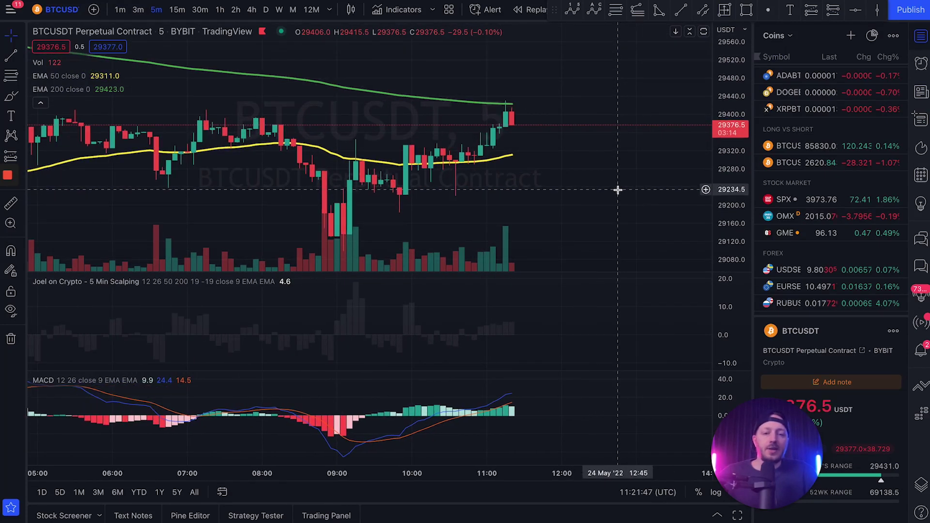
{"action": "scroll", "coordinate": [617, 189], "scroll_direction": "up", "scroll_amount": 2}
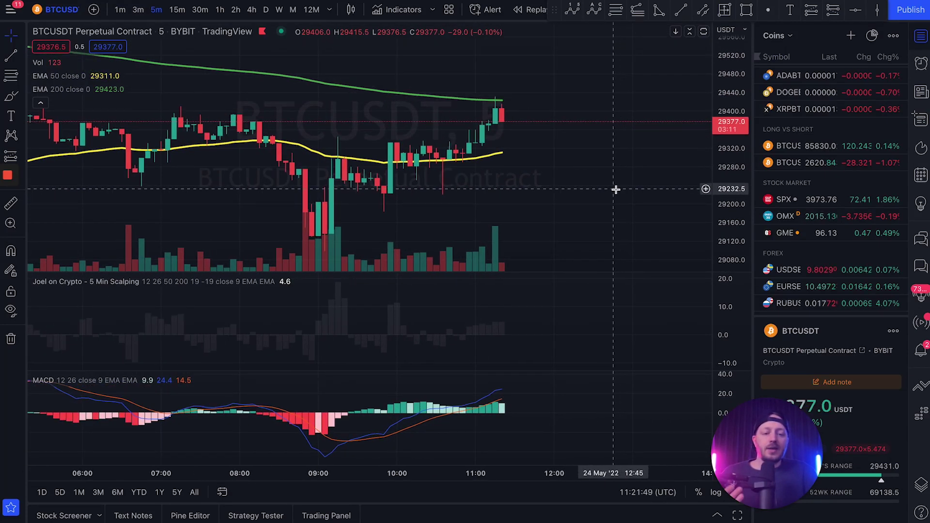
{"action": "scroll", "coordinate": [616, 189], "scroll_direction": "down", "scroll_amount": 3}
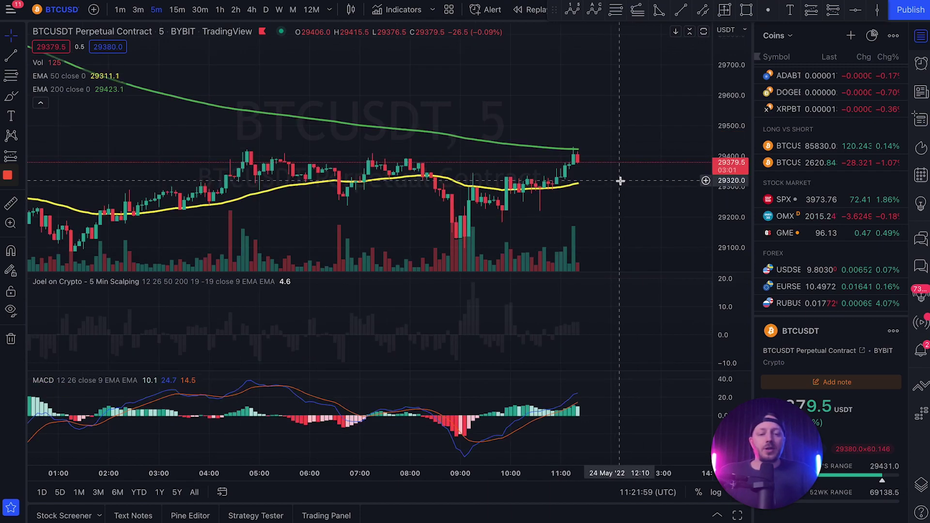
{"action": "scroll", "coordinate": [621, 180], "scroll_direction": "down", "scroll_amount": 6}
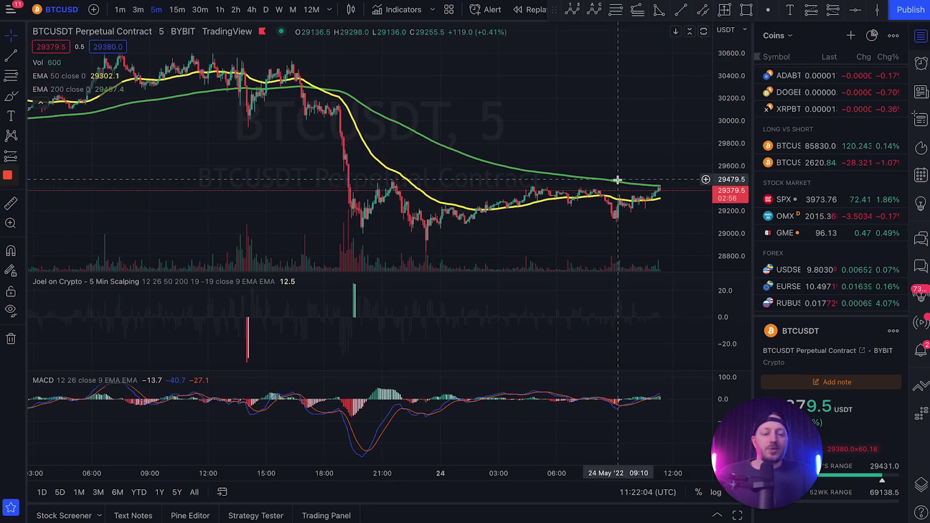
{"action": "scroll", "coordinate": [616, 180], "scroll_direction": "up", "scroll_amount": 2}
{"action": "scroll", "coordinate": [613, 179], "scroll_direction": "up", "scroll_amount": 3}
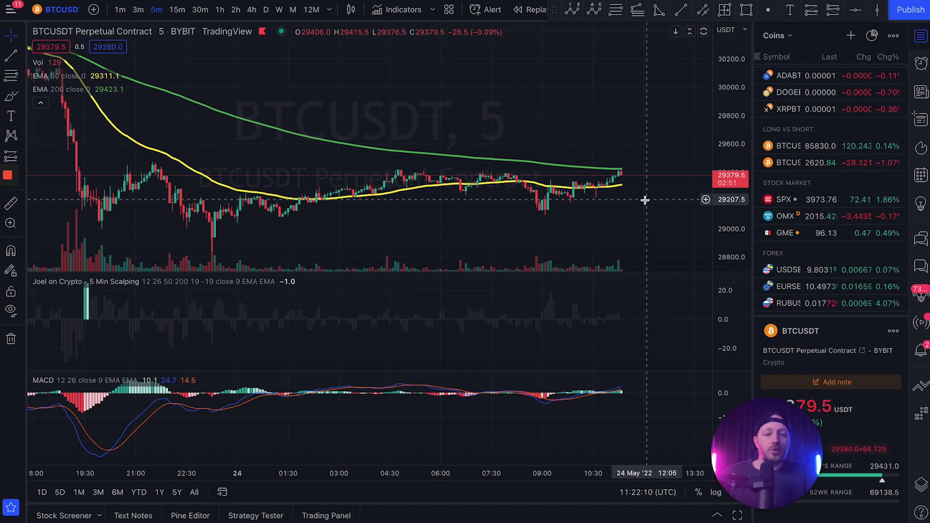
{"action": "scroll", "coordinate": [600, 118], "scroll_direction": "down", "scroll_amount": 2}
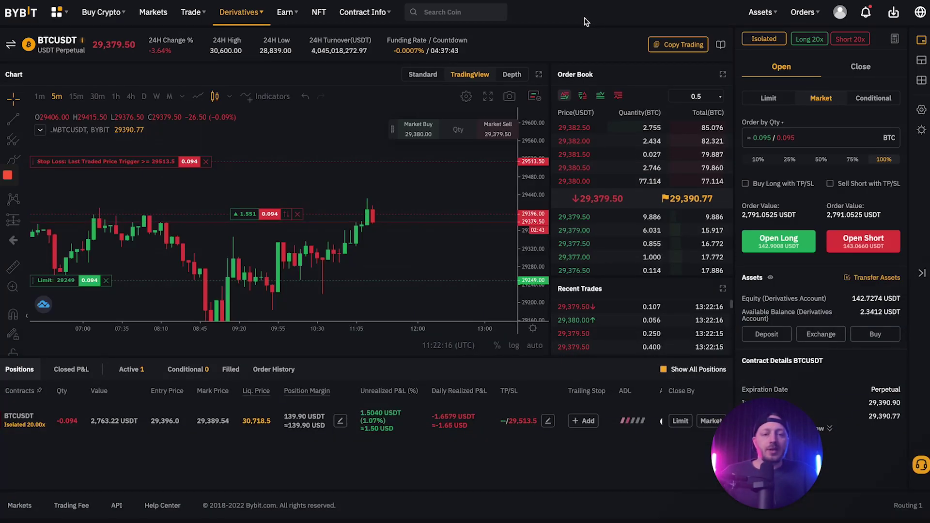
Switch to Bybit and measure the drop from the short position's entry down to the low of the recent candles.
{"action": "left_click_drag", "start_coordinate": [714, 94], "coordinate": [594, 100]}
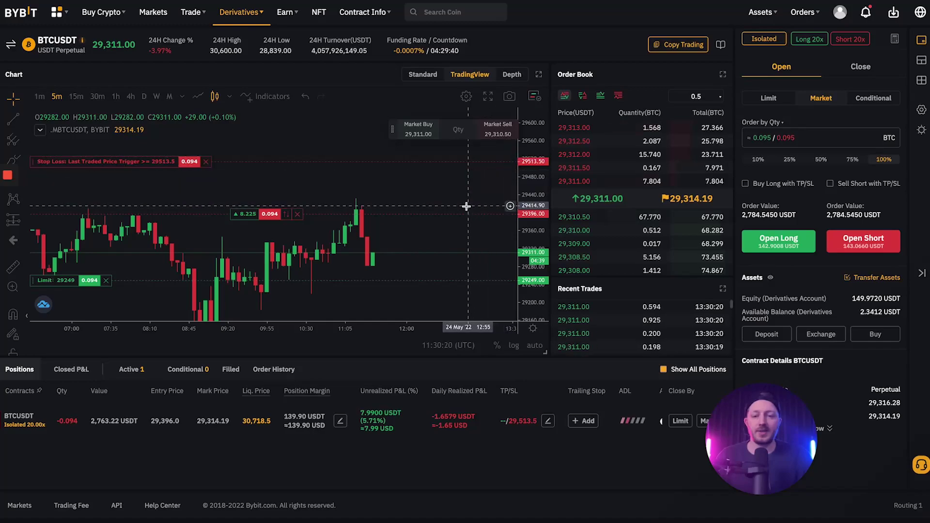
{"action": "scroll", "coordinate": [467, 207], "scroll_direction": "up", "scroll_amount": 3}
{"action": "left_click_drag", "start_coordinate": [535, 226], "coordinate": [535, 189]}
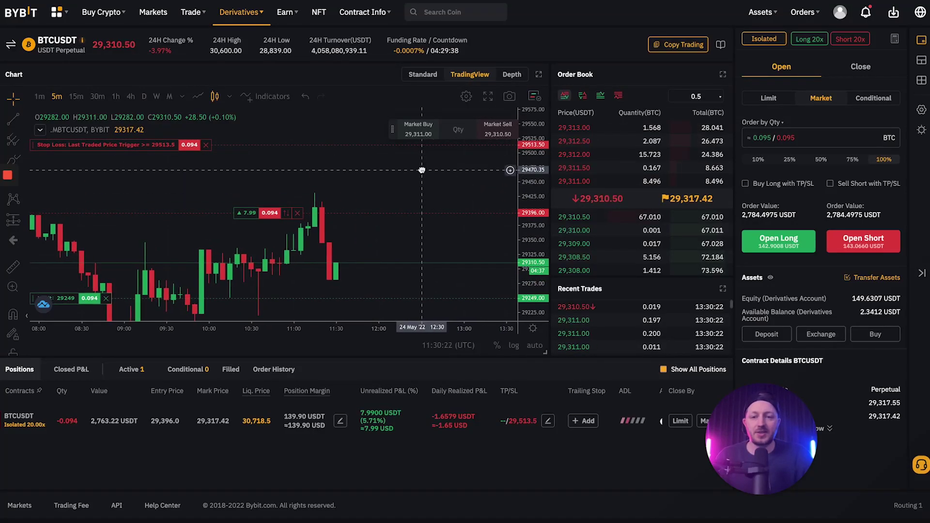
{"action": "left_click_drag", "start_coordinate": [419, 171], "coordinate": [449, 142]}
{"action": "left_click", "coordinate": [353, 187]}
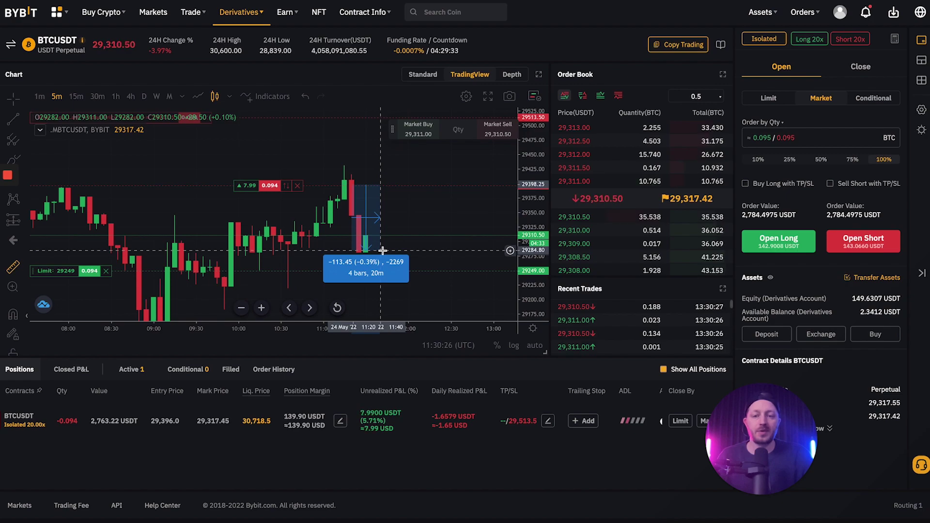
{"action": "left_click", "coordinate": [387, 253]}
{"action": "left_click", "coordinate": [394, 229]}
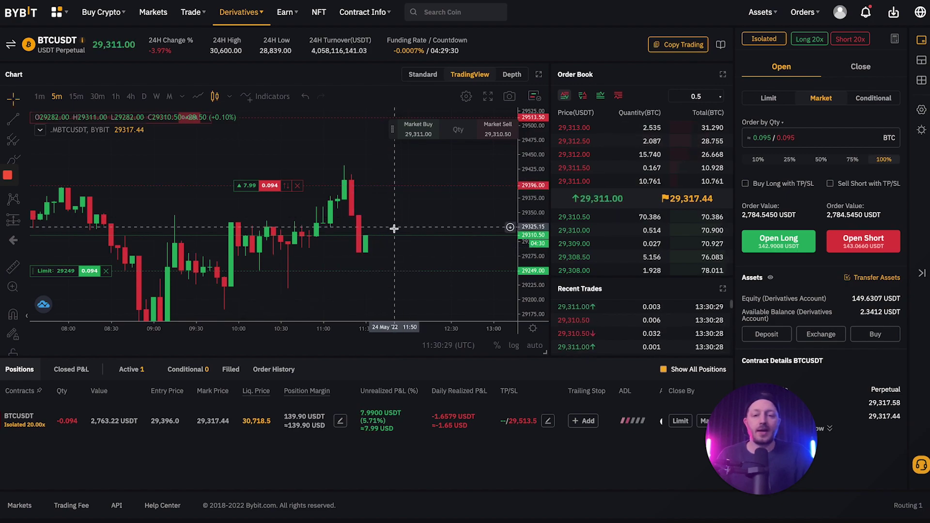
Measure the remaining price gap from the current price down to the limit close order at 29249.
{"action": "left_click", "coordinate": [389, 236], "text": "shift"}
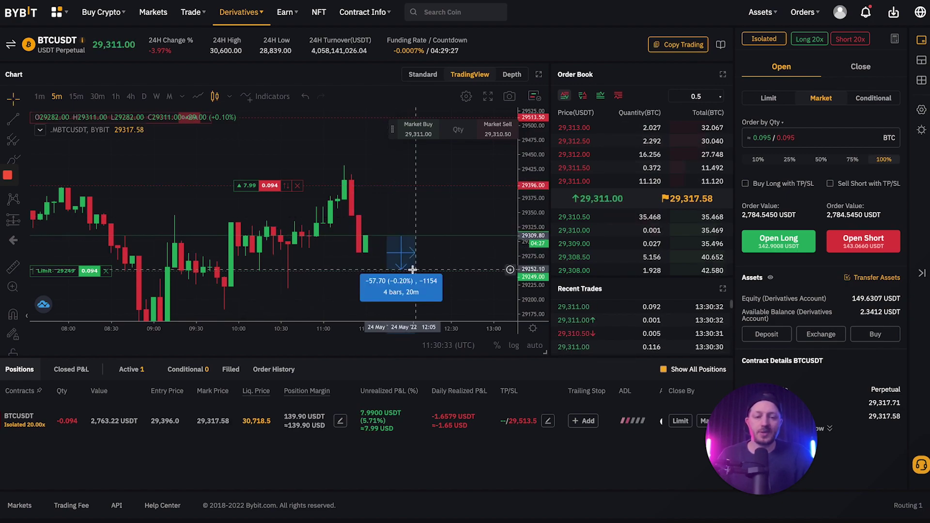
{"action": "left_click", "coordinate": [424, 263]}
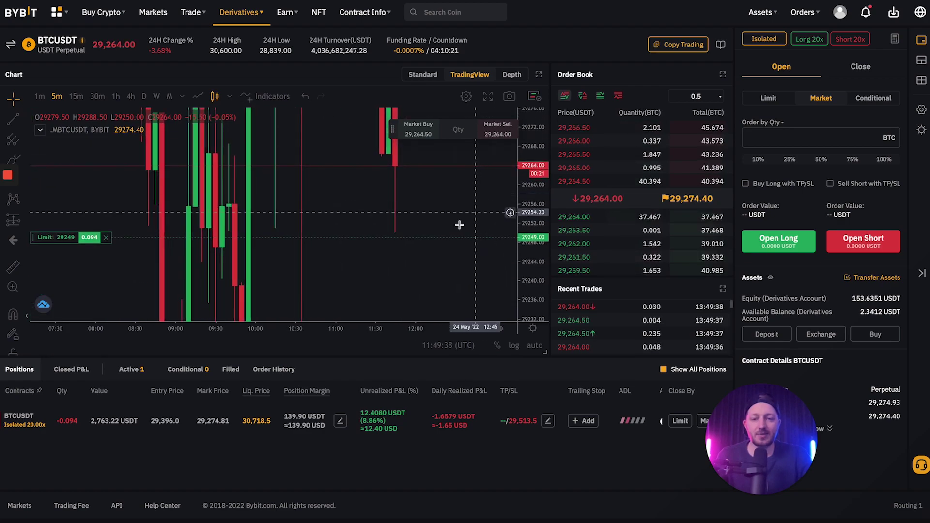
Measure the gap from the latest candle's low to the limit close order at 29249, and reset the chart's price scale.
{"action": "left_click", "coordinate": [416, 237], "text": "shift"}
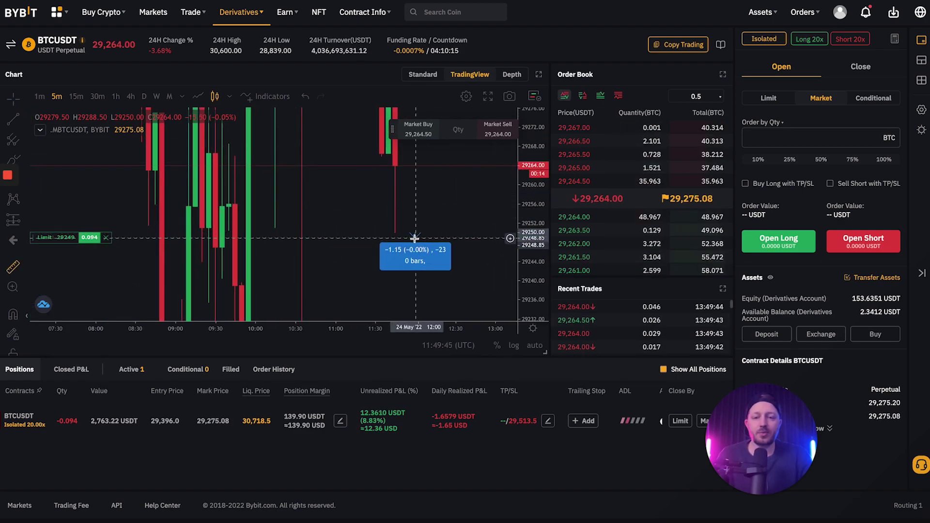
{"action": "left_click", "coordinate": [383, 236]}
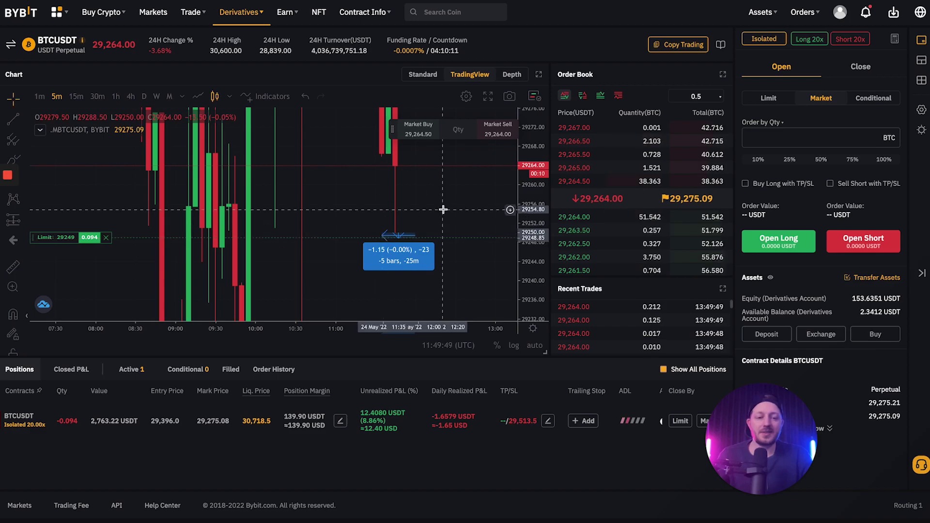
{"action": "left_click", "coordinate": [443, 210]}
{"action": "double_click", "coordinate": [531, 262]}
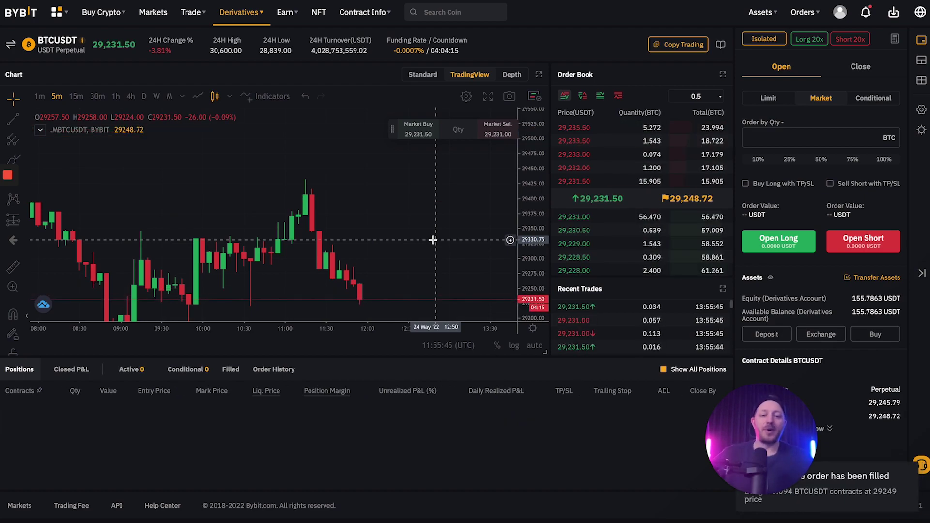
Review the closed profit and loss of the filled BTCUSDT short, and return to the open positions list.
{"action": "left_click", "coordinate": [71, 370]}
{"action": "left_click_drag", "start_coordinate": [431, 440], "coordinate": [481, 440]}
{"action": "left_click", "coordinate": [474, 443]}
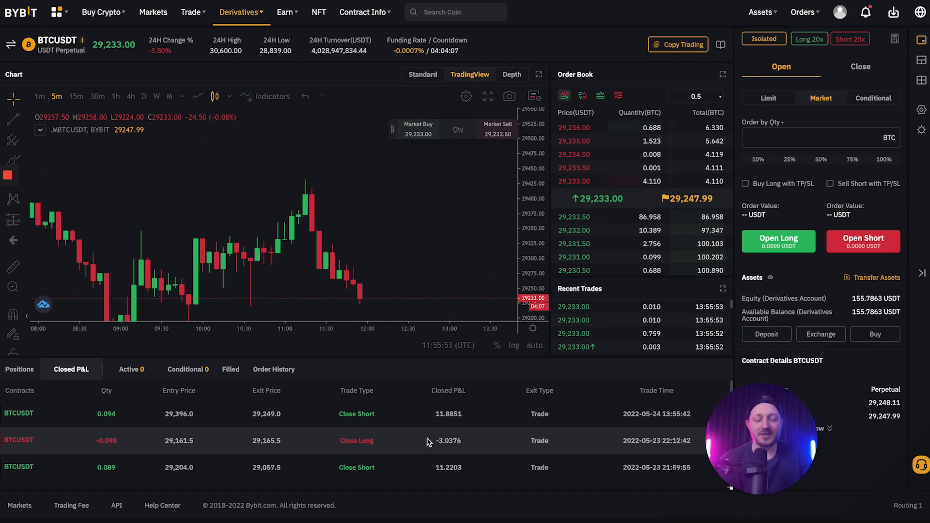
{"action": "left_click", "coordinate": [39, 367]}
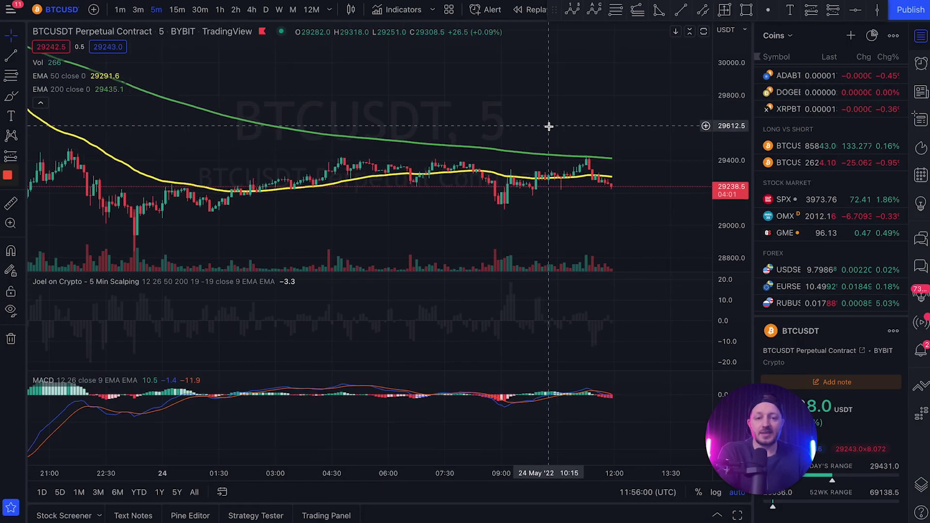
Switch to TradingView and start a price measurement at the 11:30 candle just below the 200 EMA.
{"action": "scroll", "coordinate": [549, 126], "scroll_direction": "down", "scroll_amount": 5}
{"action": "scroll", "coordinate": [670, 149], "scroll_direction": "up", "scroll_amount": 8}
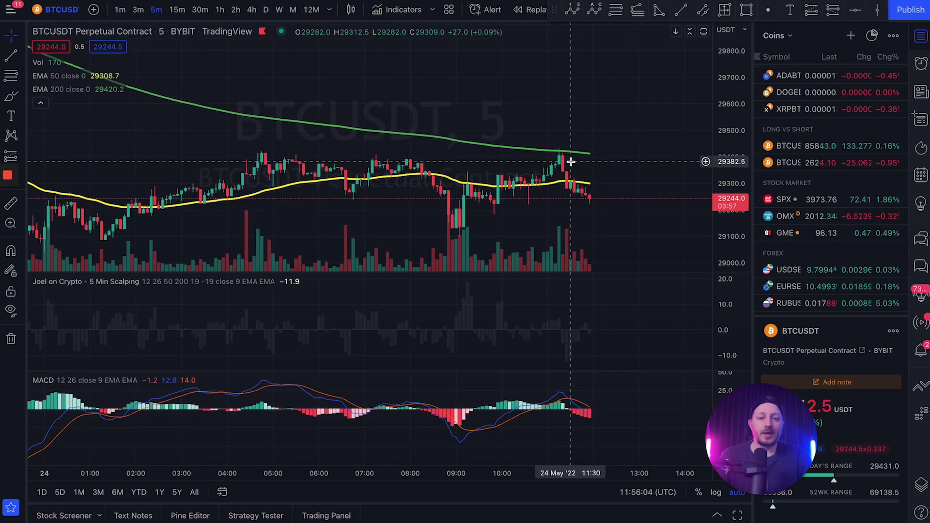
{"action": "left_click", "coordinate": [568, 159], "text": "shift"}
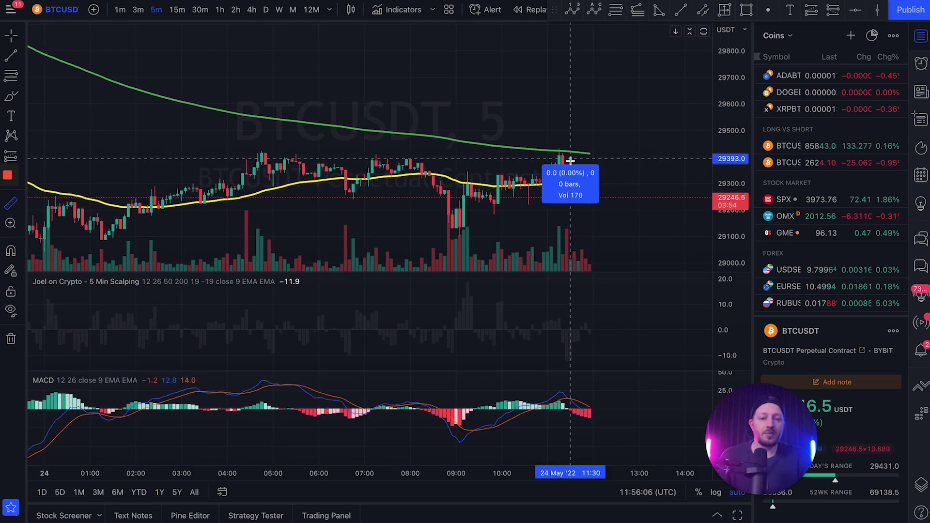
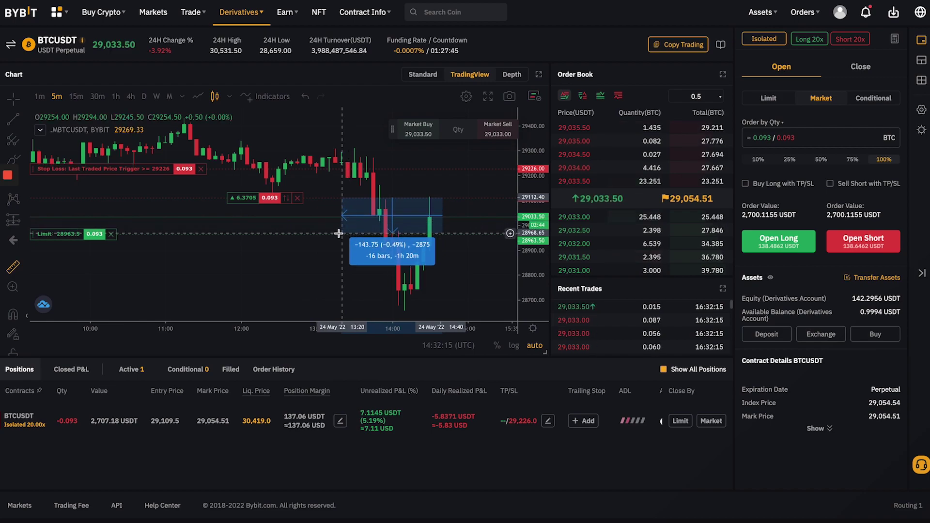
Measure the price gap down to the limit close order at 28963.5, and clear the measurement from the chart.
{"action": "left_click", "coordinate": [338, 234]}
{"action": "left_click", "coordinate": [338, 235]}
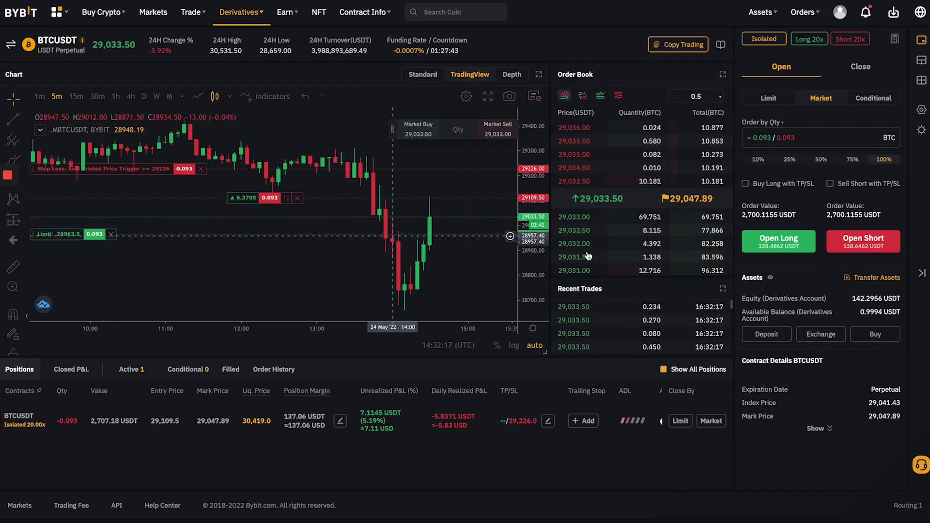
Switch to TradingView and examine the green bars of the 5 Min Scalping indicator on the 5-minute BTCUSDT chart.
{"action": "left_click_drag", "start_coordinate": [545, 281], "coordinate": [544, 270]}
{"action": "left_click_drag", "start_coordinate": [465, 285], "coordinate": [447, 288]}
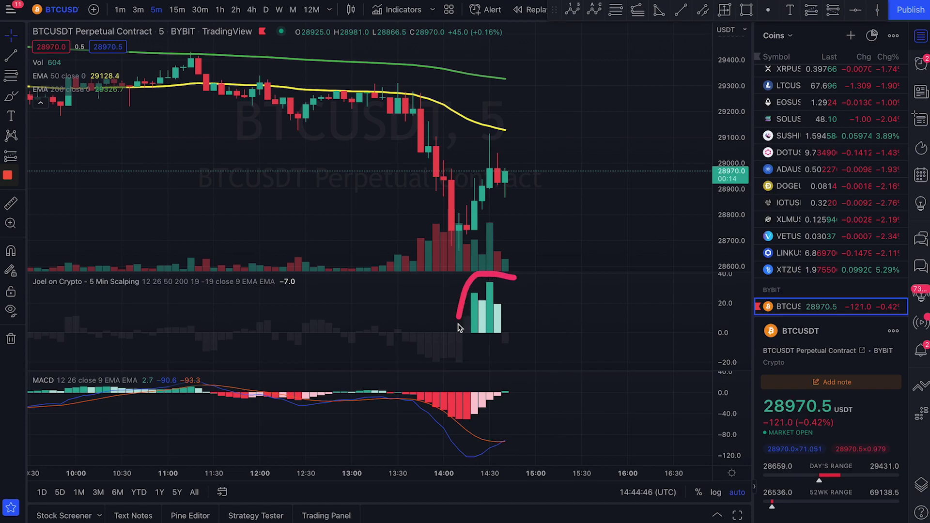
{"action": "mouse_move", "coordinate": [513, 341]}
{"action": "left_mouse_down"}
{"action": "mouse_move", "coordinate": [520, 300]}
{"action": "mouse_move", "coordinate": [504, 281]}
{"action": "left_mouse_up"}
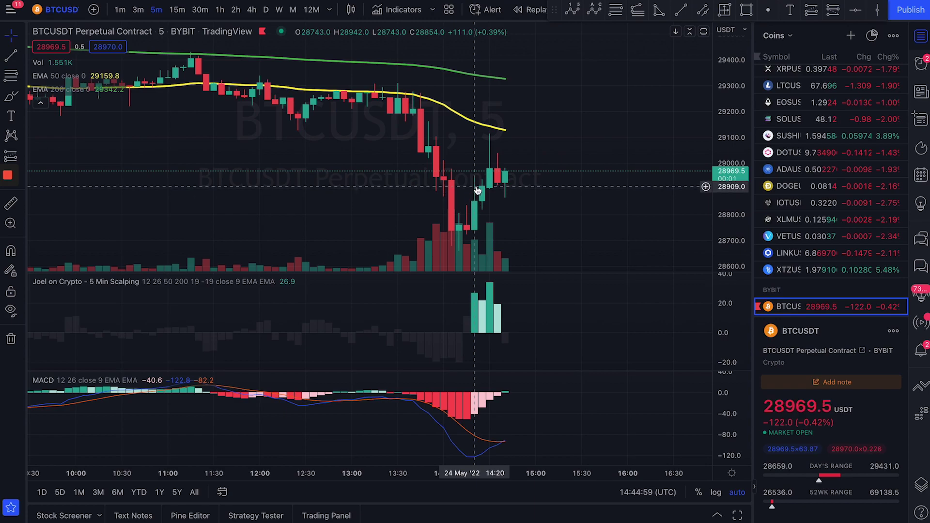
Measure the price drops from 28938.5 at the 14:20 candle and from 29050.5 at the 14:30 candle.
{"action": "left_click", "coordinate": [463, 179], "text": "shift"}
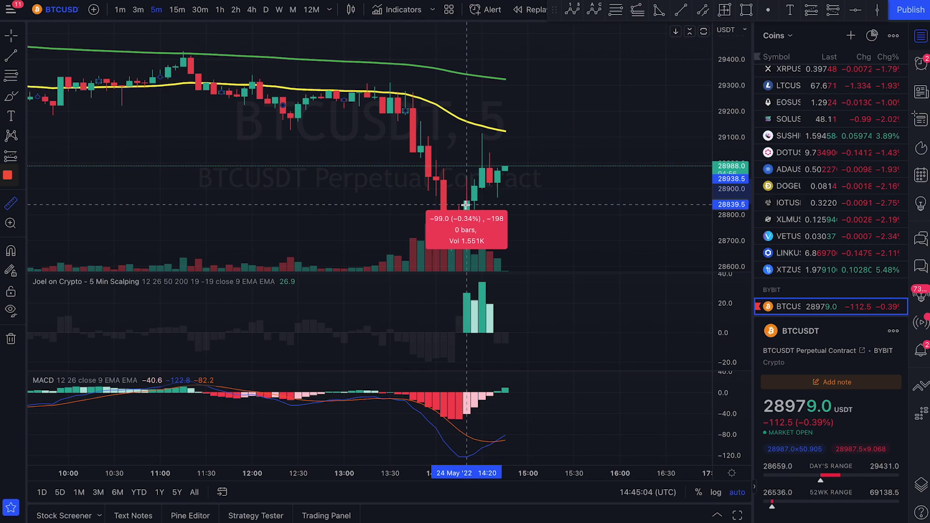
{"action": "left_click", "coordinate": [509, 177]}
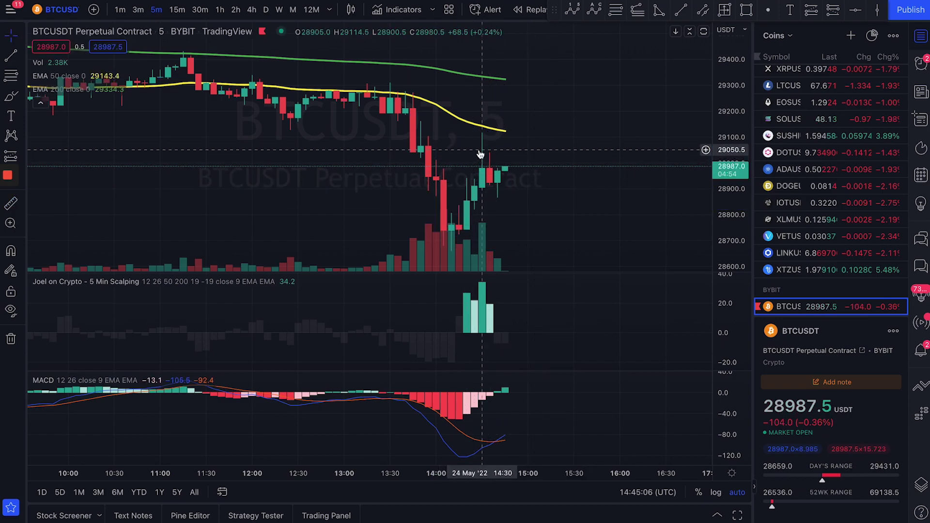
{"action": "left_click", "coordinate": [479, 151], "text": "shift"}
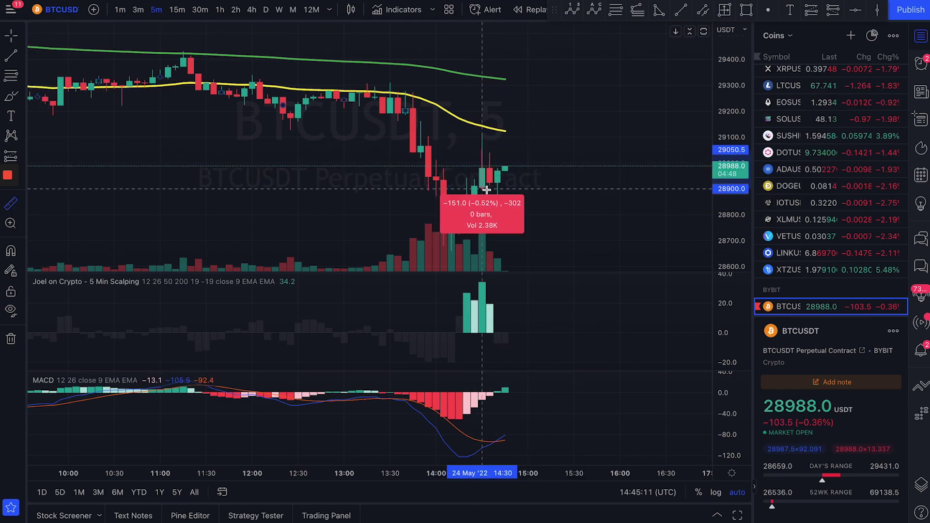
{"action": "left_click", "coordinate": [502, 194]}
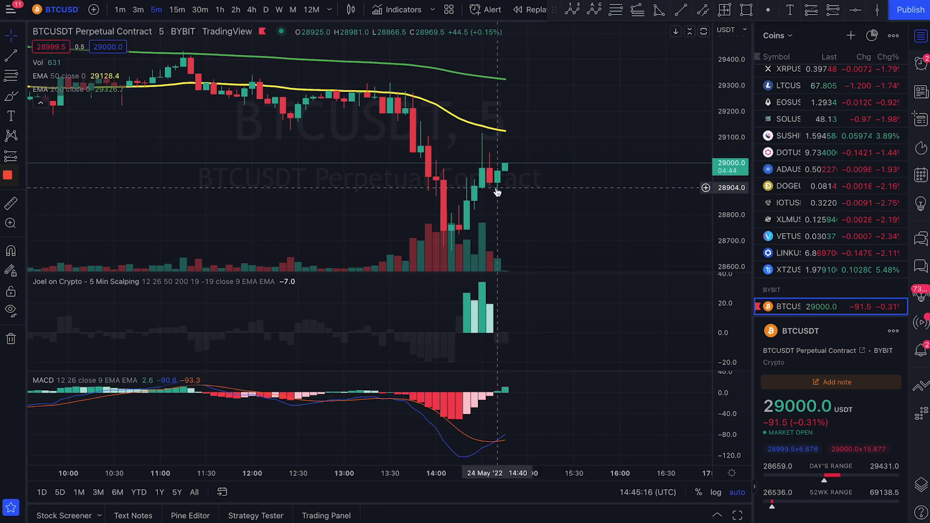
Examine how the latest candles approach the 50 EMA over a wider time range.
{"action": "scroll", "coordinate": [630, 221], "scroll_direction": "down", "scroll_amount": 3}
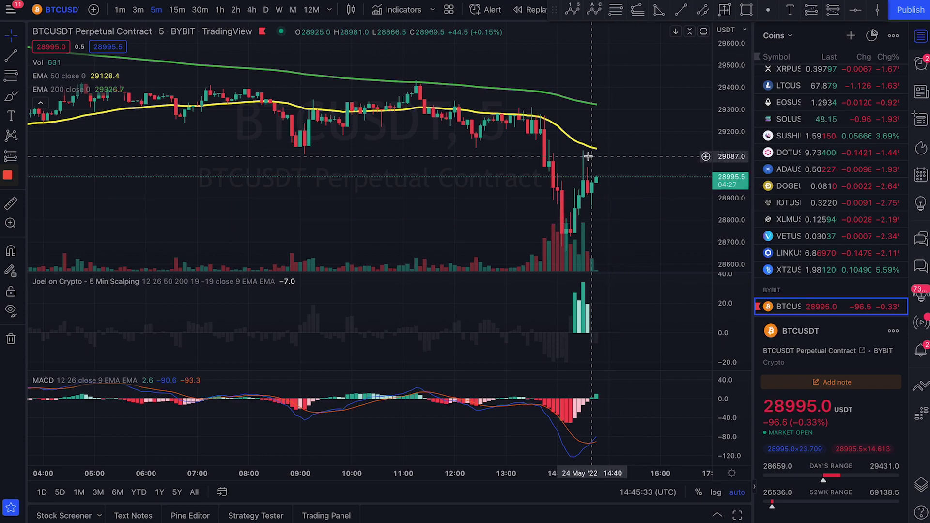
{"action": "mouse_move", "coordinate": [635, 152]}
{"action": "left_mouse_down"}
{"action": "mouse_move", "coordinate": [622, 172]}
{"action": "mouse_move", "coordinate": [627, 149]}
{"action": "left_mouse_up"}
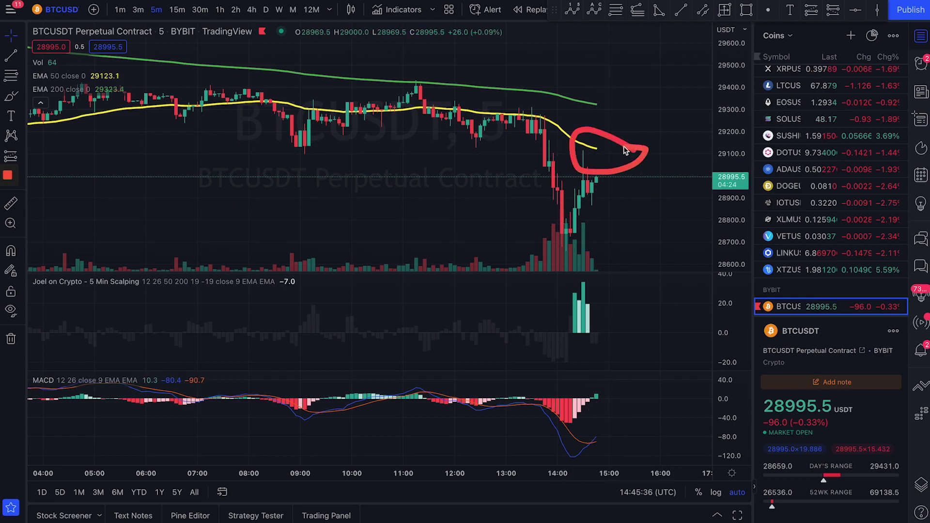
{"action": "key", "text": "Escape"}
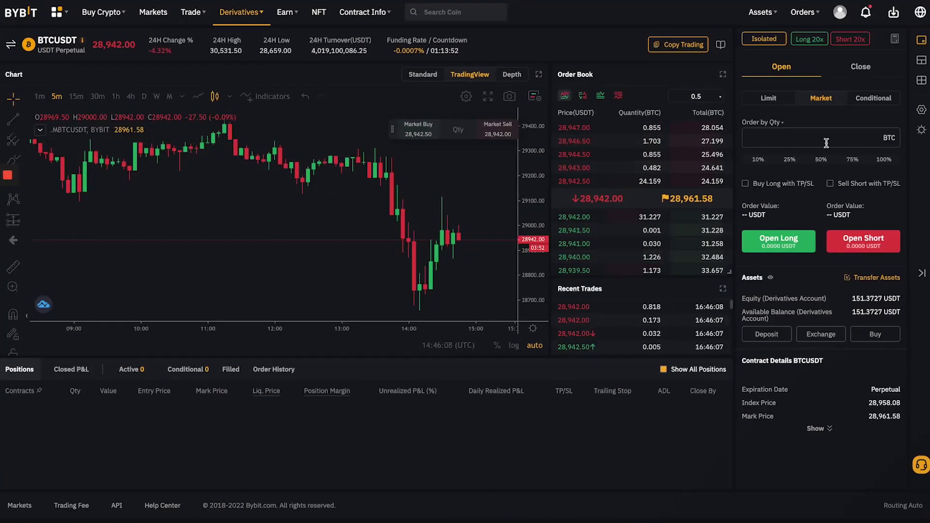
Switch to Bybit and open a BTCUSDT market short with 100% of the available quantity.
{"action": "left_click", "coordinate": [885, 160]}
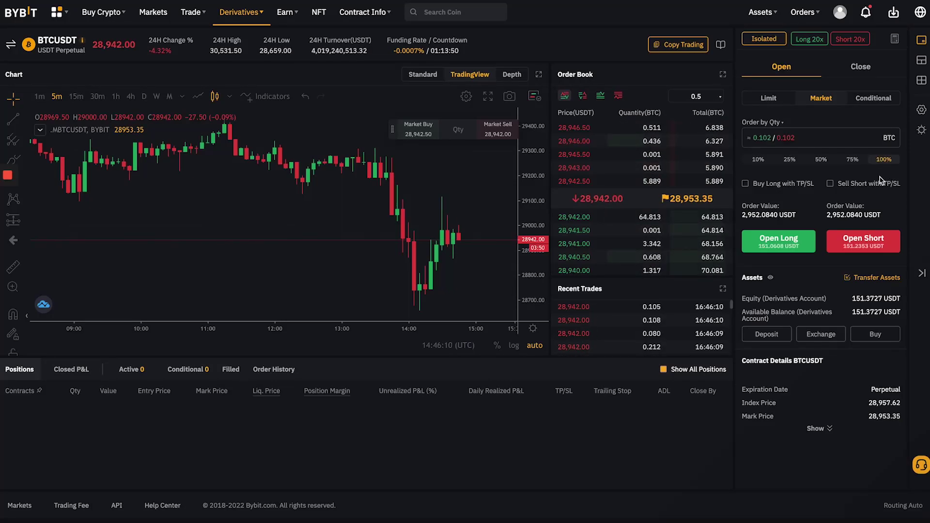
{"action": "left_click", "coordinate": [866, 243]}
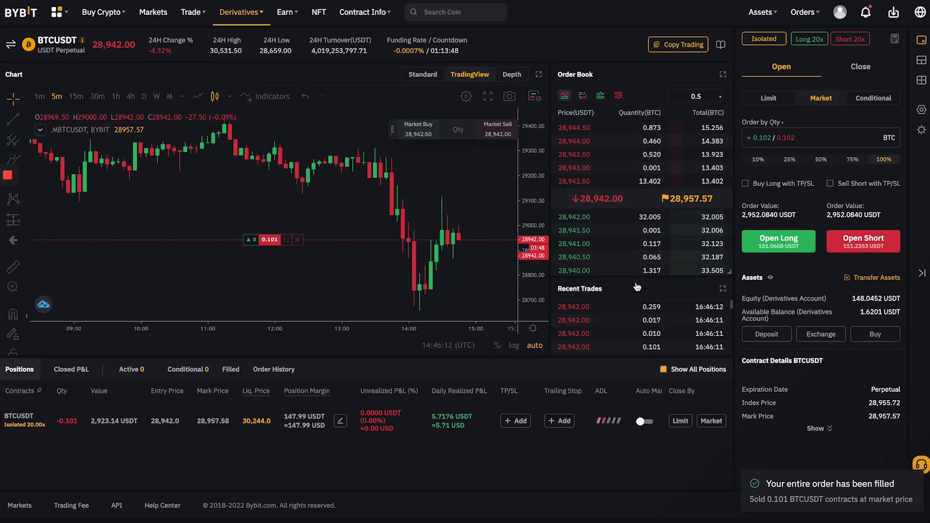
Set the open short's stop loss to 29058 and place a limit close order for it at 28797.
{"action": "left_click", "coordinate": [509, 422]}
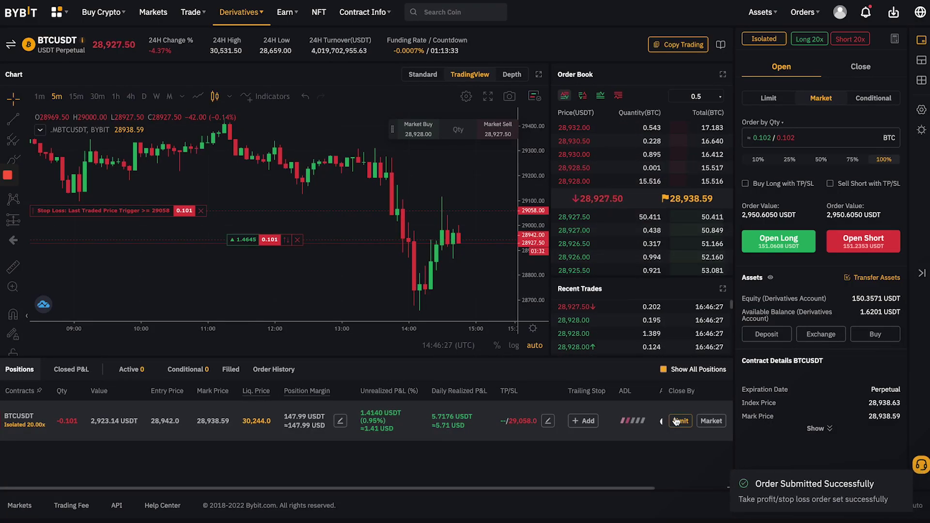
{"action": "left_click", "coordinate": [677, 421]}
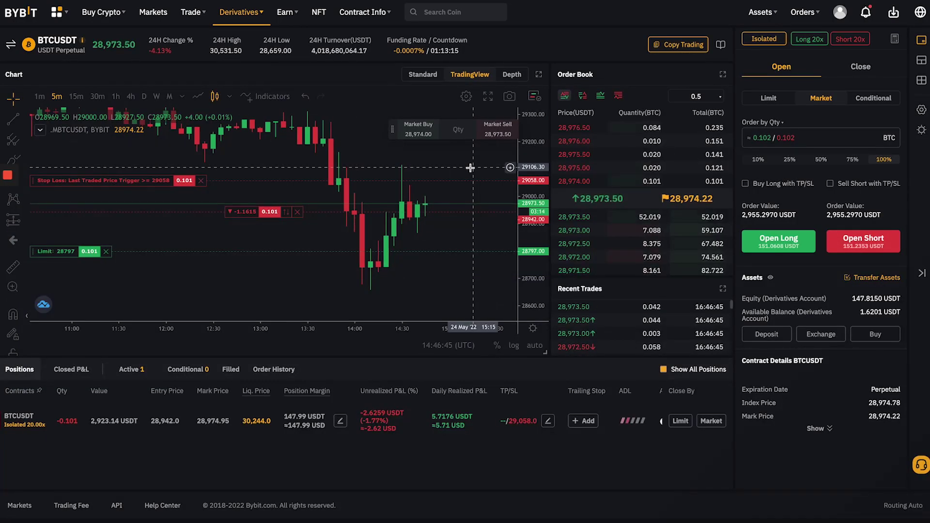
Measure the gaps from the short's entry at 28942 down to the limit close order and up to the latest candle's high.
{"action": "scroll", "coordinate": [470, 168], "scroll_direction": "up", "scroll_amount": 1}
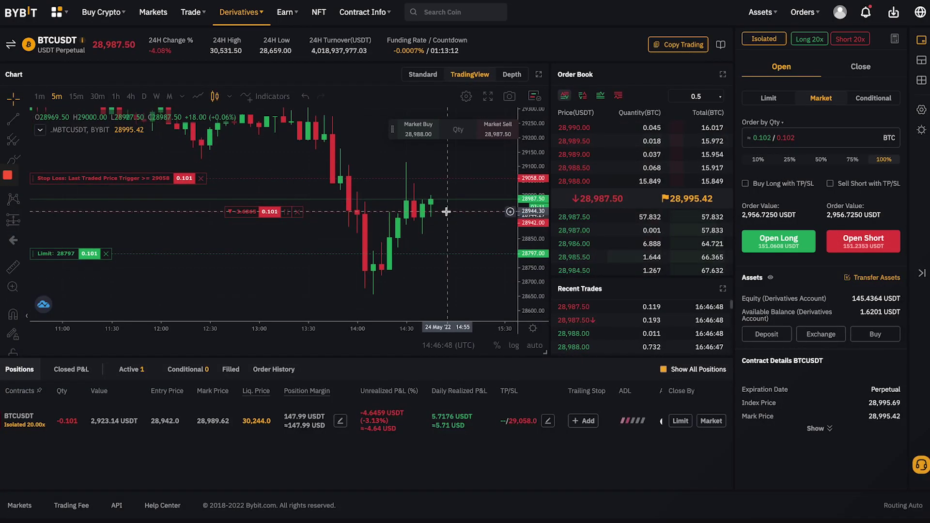
{"action": "left_click", "coordinate": [447, 212], "text": "shift"}
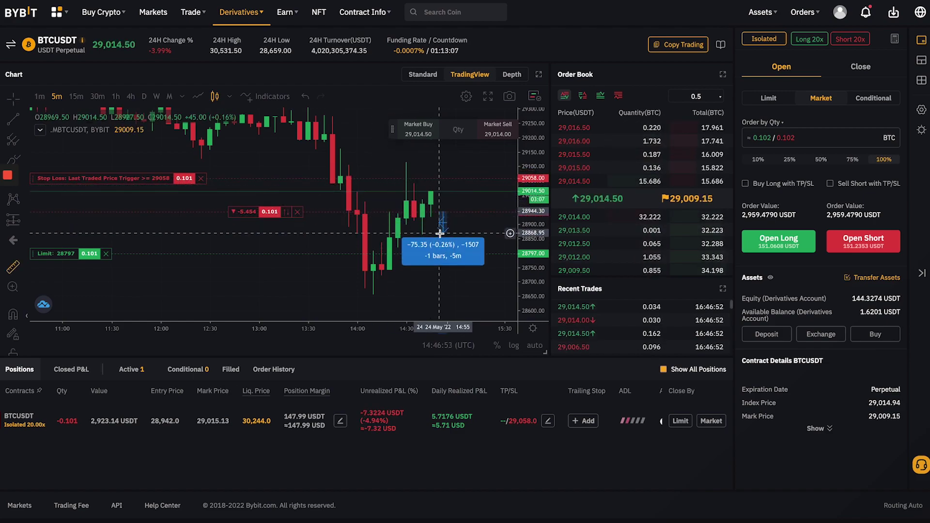
{"action": "left_click", "coordinate": [463, 253]}
{"action": "left_click", "coordinate": [463, 254]}
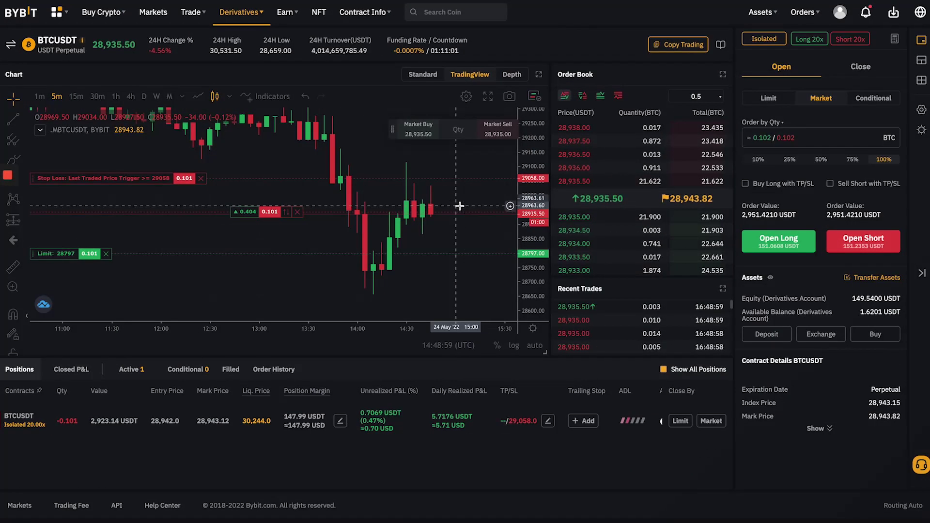
{"action": "left_click", "coordinate": [456, 211], "text": "shift"}
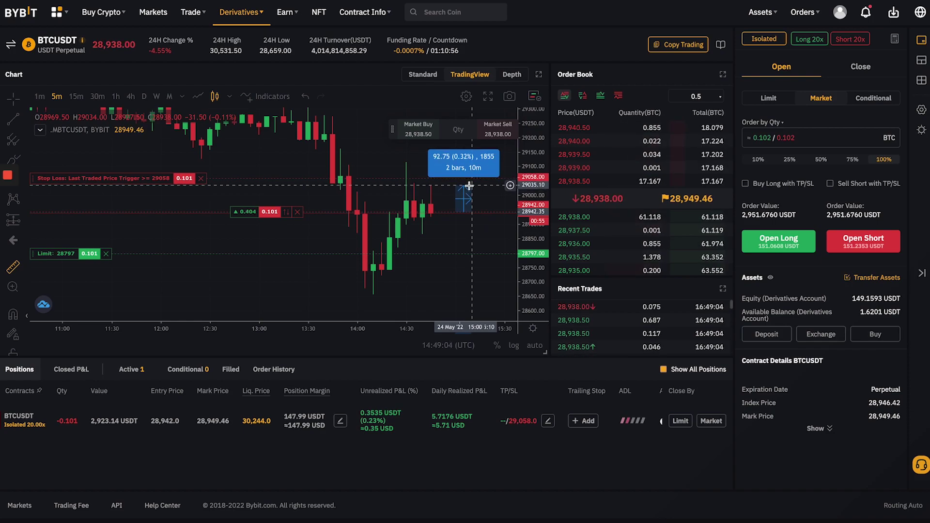
{"action": "left_click", "coordinate": [471, 198]}
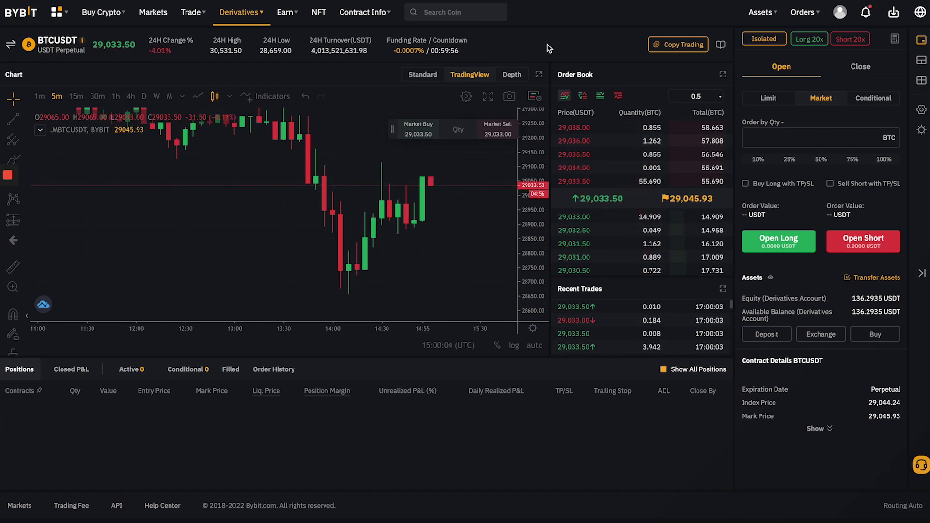
Review the closed profit and loss history of the BTCUSDT trades.
{"action": "left_click", "coordinate": [71, 370]}
{"action": "scroll", "coordinate": [220, 409], "scroll_direction": "down", "scroll_amount": 1}
{"action": "scroll", "coordinate": [221, 410], "scroll_direction": "down", "scroll_amount": 5}
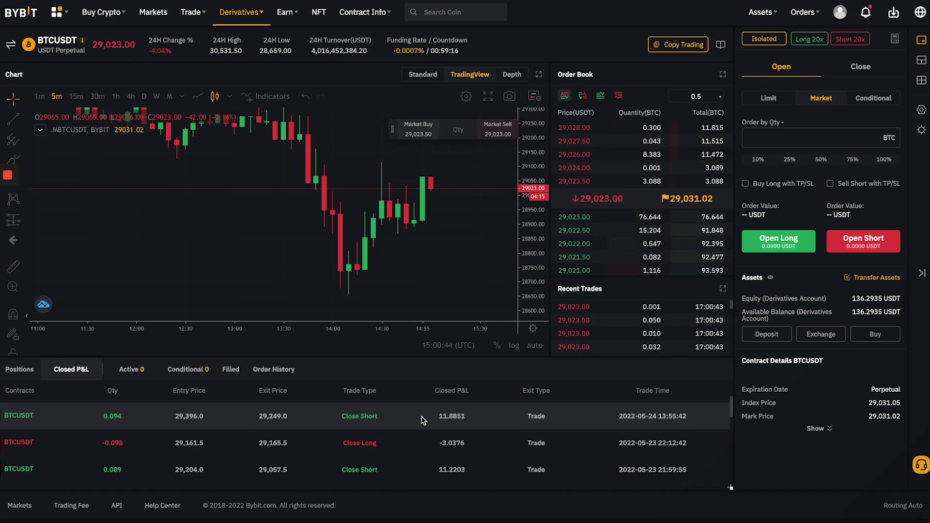
{"action": "scroll", "coordinate": [424, 417], "scroll_direction": "down", "scroll_amount": 1}
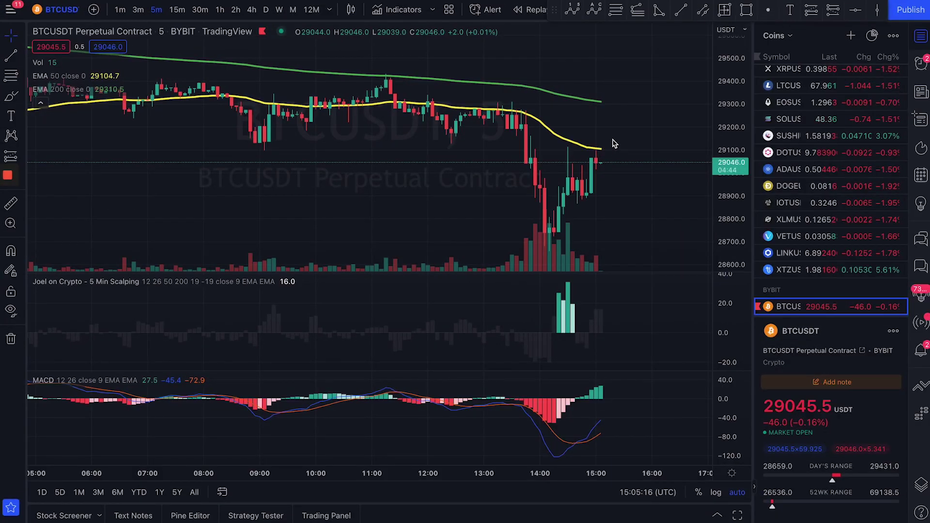
Switch to TradingView and examine BTCUSDT against its 50 and 200 EMAs on the 5-minute and daily timeframes.
{"action": "left_click_drag", "start_coordinate": [599, 142], "coordinate": [597, 190]}
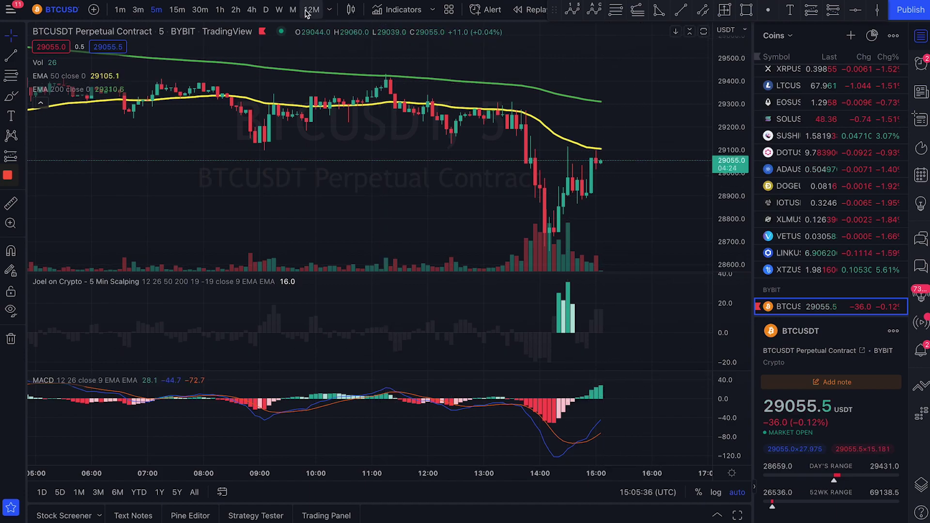
{"action": "left_click", "coordinate": [267, 10]}
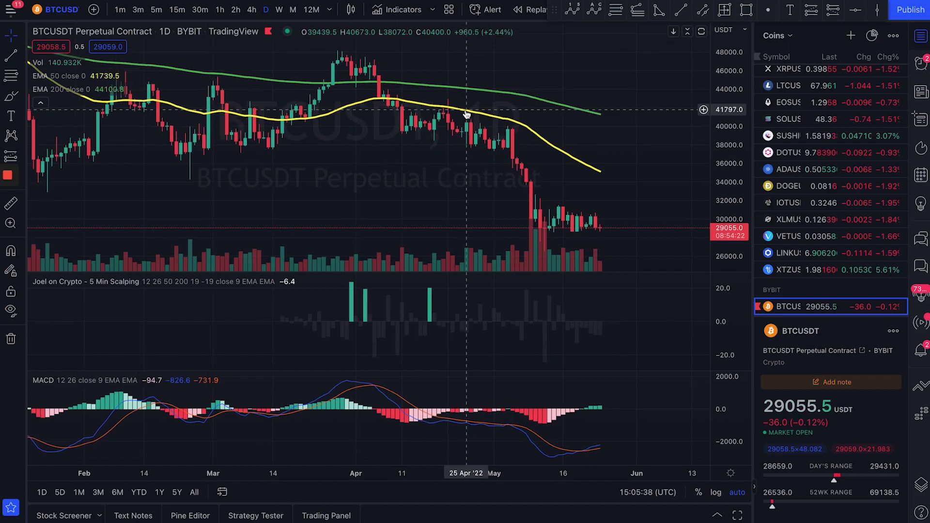
{"action": "scroll", "coordinate": [586, 256], "scroll_direction": "down", "scroll_amount": 5}
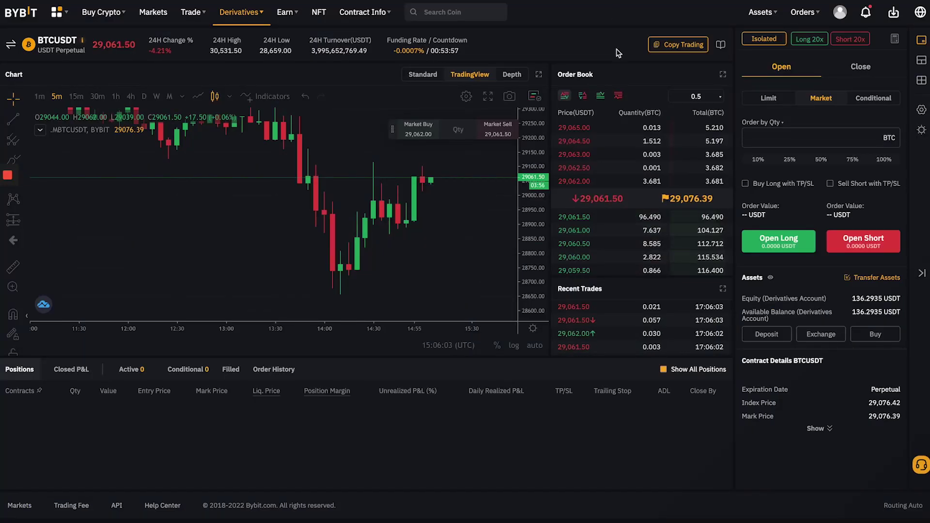
Switch to Bybit, open a BTCUSDT market short with 100% of the available quantity, and set its stop loss to 29165.
{"action": "mouse_move", "coordinate": [551, 82]}
{"action": "left_mouse_down"}
{"action": "mouse_move", "coordinate": [550, 287]}
{"action": "mouse_move", "coordinate": [671, 316]}
{"action": "mouse_move", "coordinate": [707, 252]}
{"action": "mouse_move", "coordinate": [563, 100]}
{"action": "left_mouse_up"}
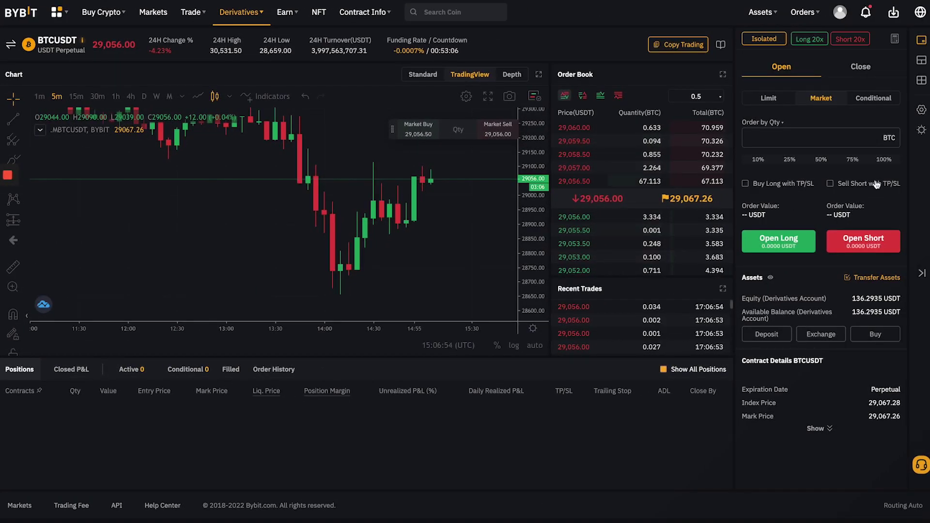
{"action": "left_click", "coordinate": [884, 159]}
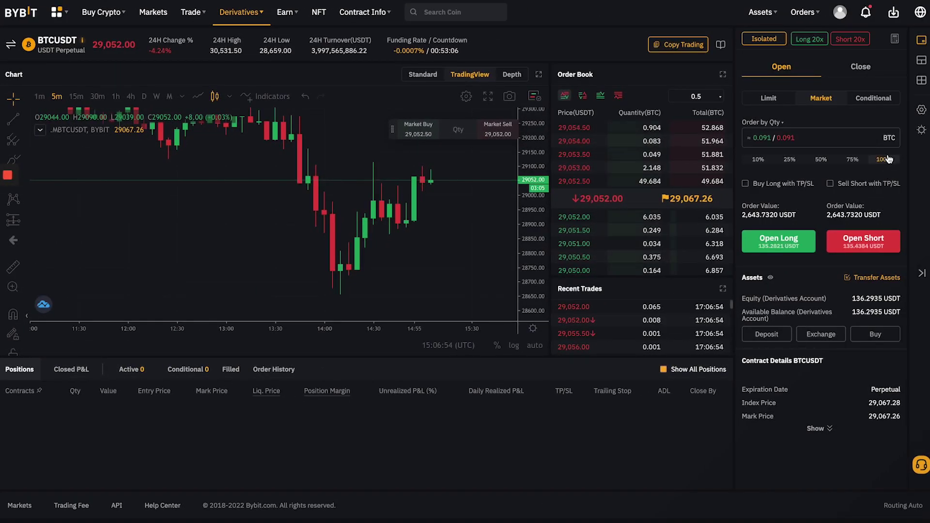
{"action": "left_click", "coordinate": [864, 237]}
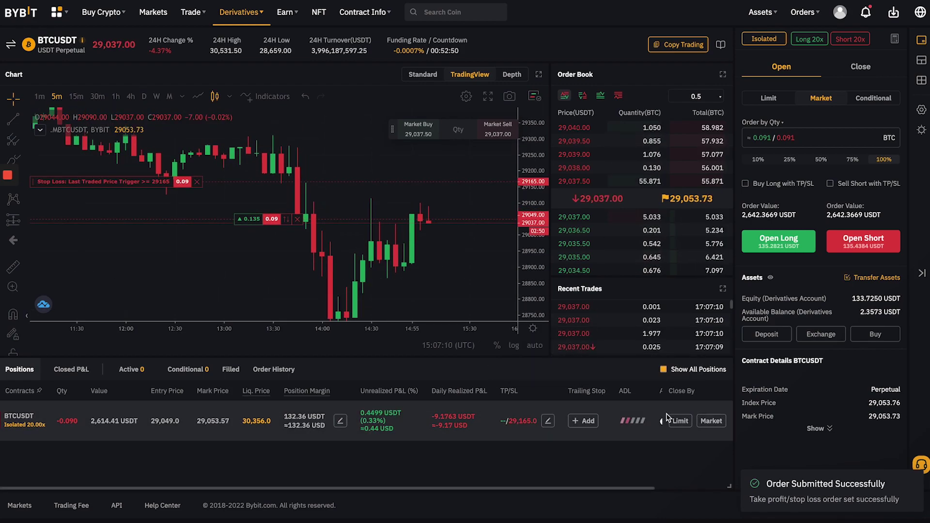
Place a limit close order for the short at 28903, and measure the gap from the entry down to it.
{"action": "left_click", "coordinate": [678, 420]}
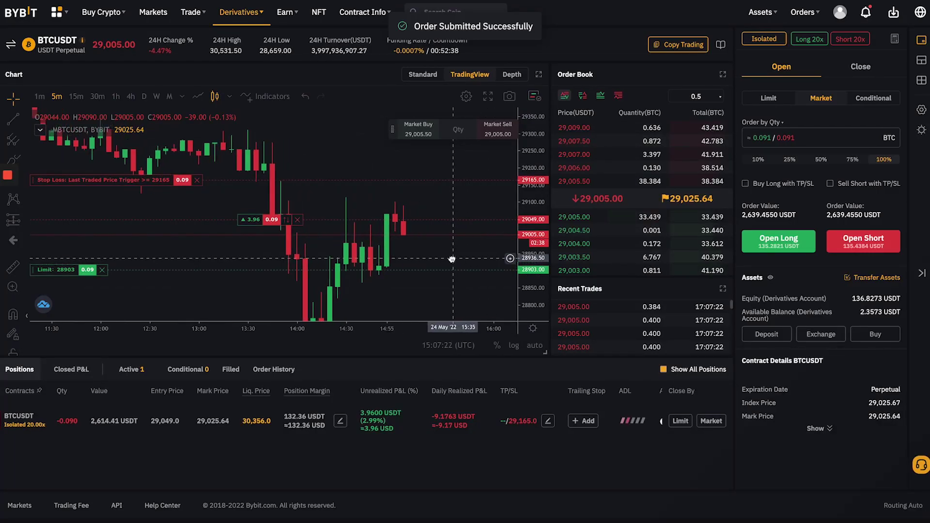
{"action": "left_click", "coordinate": [436, 219], "text": "shift"}
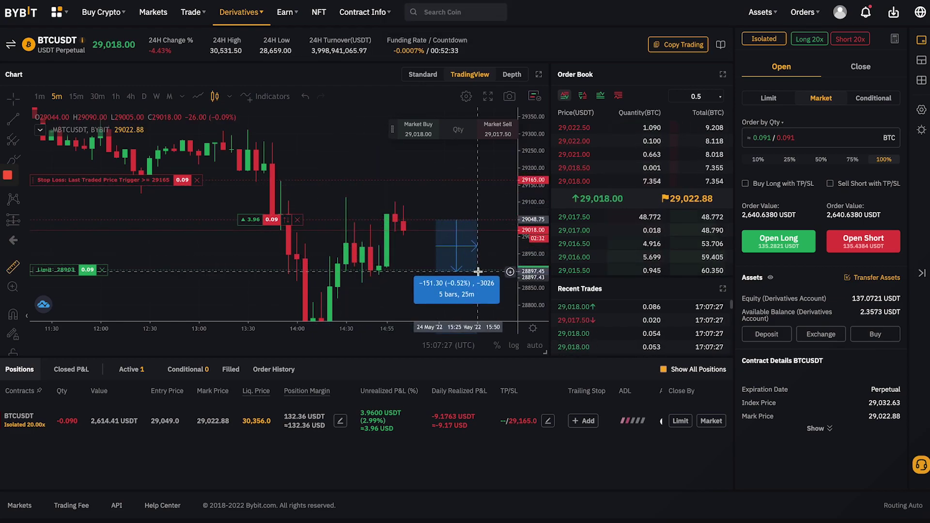
{"action": "left_click", "coordinate": [468, 246]}
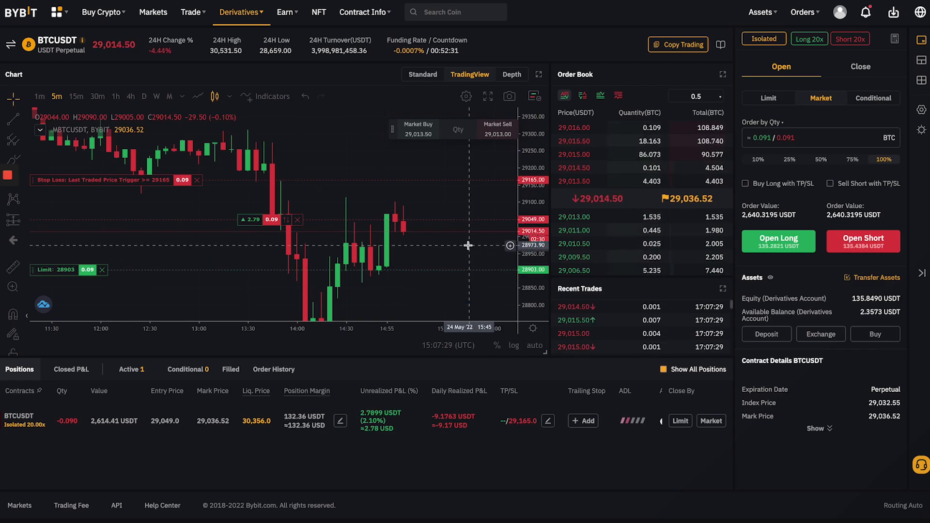
{"action": "scroll", "coordinate": [469, 246], "scroll_direction": "up", "scroll_amount": 1}
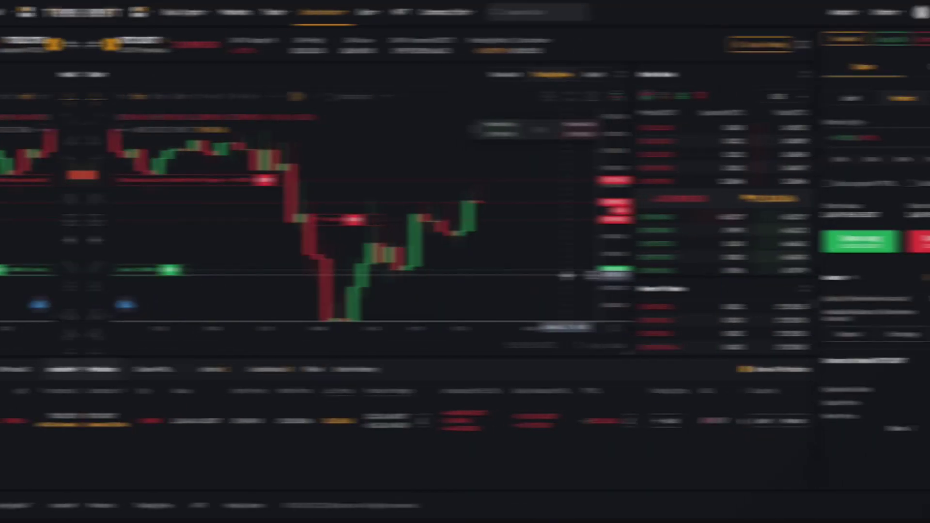
Measure the price rise above the short's entry at 29049 and the latest candle's distance to the stop loss at 29165.
{"action": "left_click", "coordinate": [407, 220], "text": "shift"}
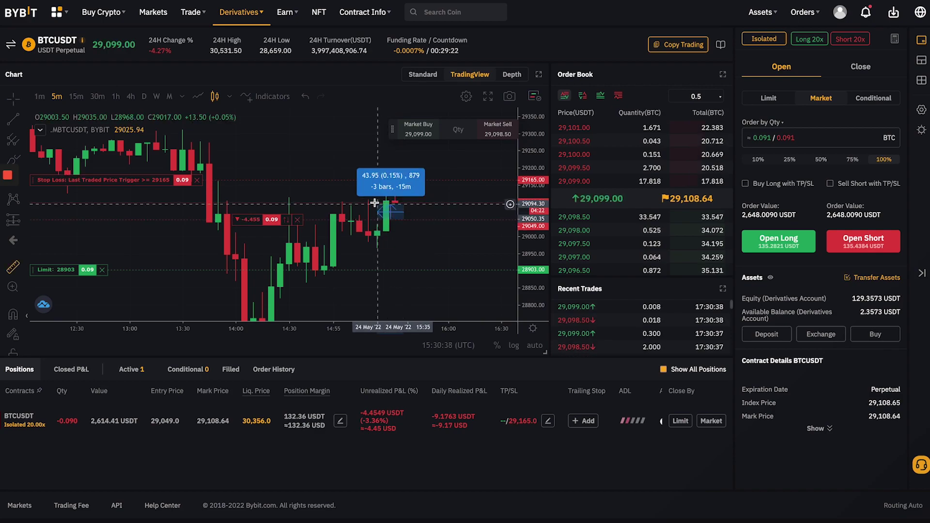
{"action": "left_click", "coordinate": [352, 177]}
{"action": "left_click", "coordinate": [335, 164]}
{"action": "left_click", "coordinate": [360, 181], "text": "shift"}
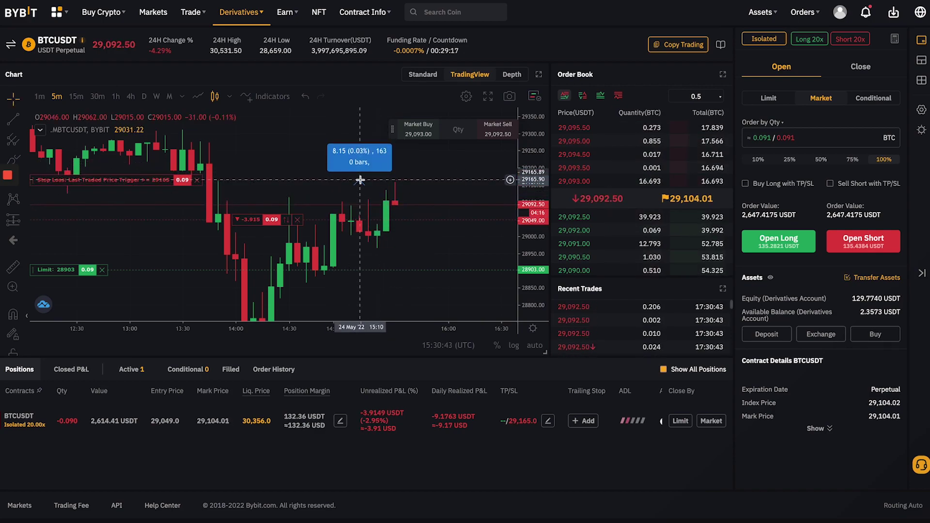
{"action": "left_click", "coordinate": [414, 190]}
{"action": "left_click", "coordinate": [412, 183], "text": "shift"}
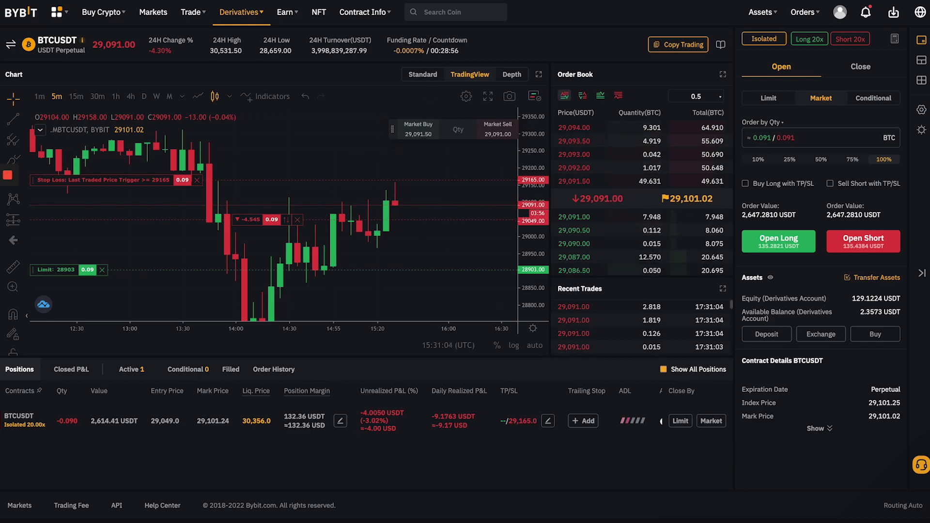
Switch between TradingView and Bybit to check the latest 5-minute candle against the 50 EMA and the open short.
{"action": "key", "text": "ctrl+Tab"}
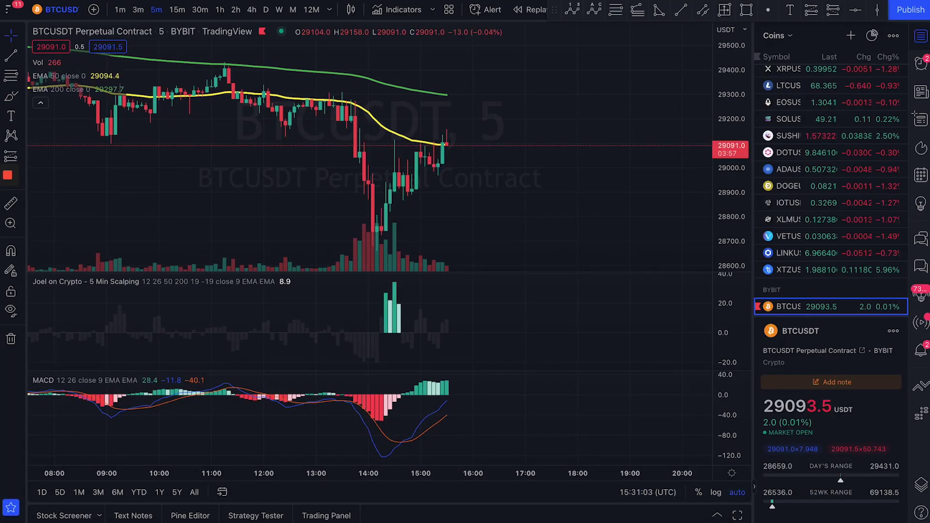
{"action": "left_click", "coordinate": [464, 144], "text": "shift"}
{"action": "left_click", "coordinate": [475, 125]}
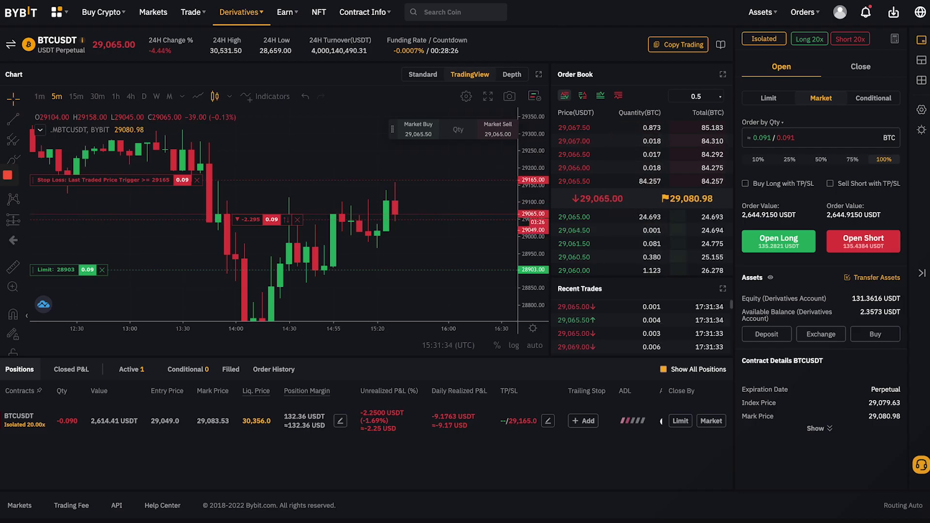
{"action": "key", "text": "ctrl+Tab"}
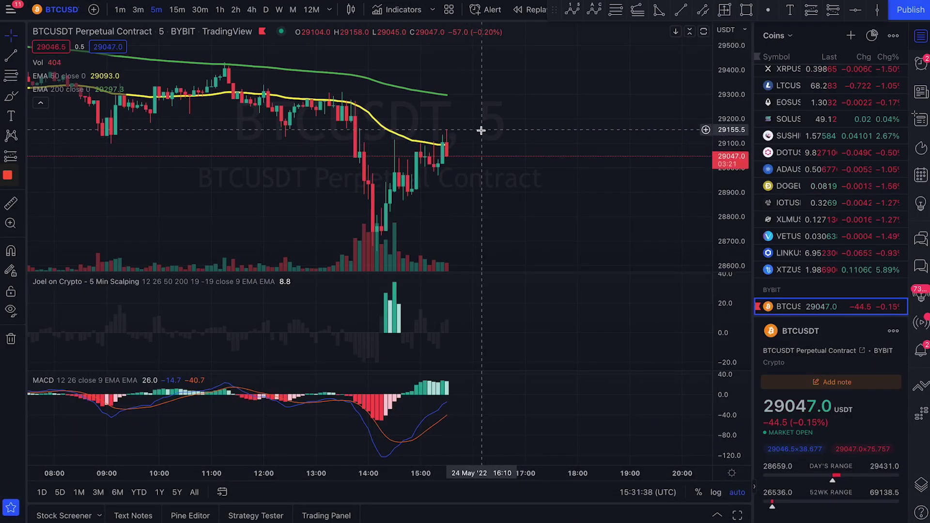
Measure the BTCUSDT price rise from the 14:25 low up to the latest candle's high on the 5-minute chart.
{"action": "left_click", "coordinate": [390, 251], "text": "shift"}
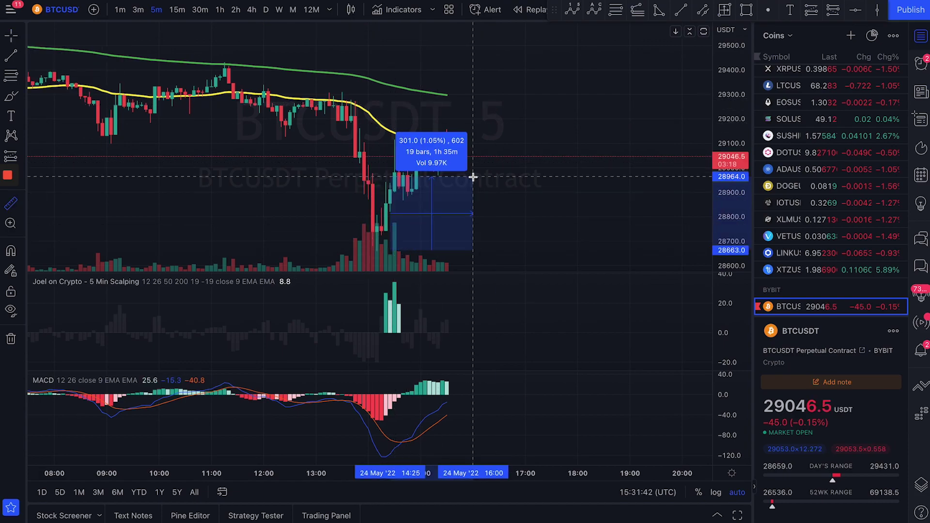
{"action": "left_click", "coordinate": [510, 126]}
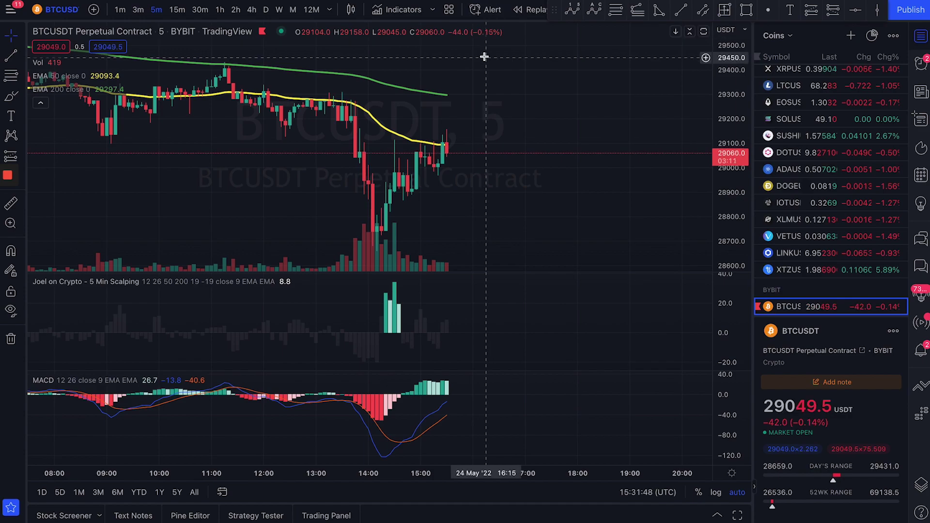
{"action": "scroll", "coordinate": [548, 73], "scroll_direction": "down", "scroll_amount": 6}
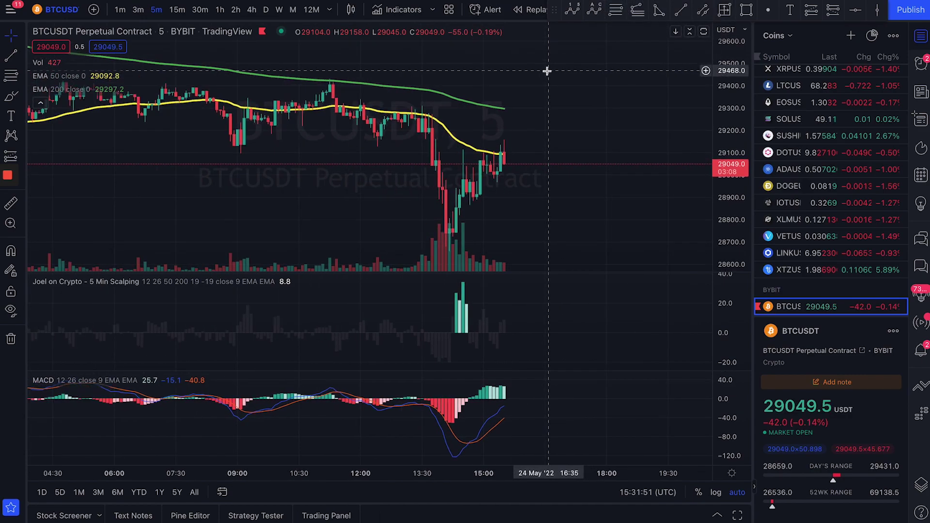
{"action": "scroll", "coordinate": [547, 70], "scroll_direction": "up", "scroll_amount": 5}
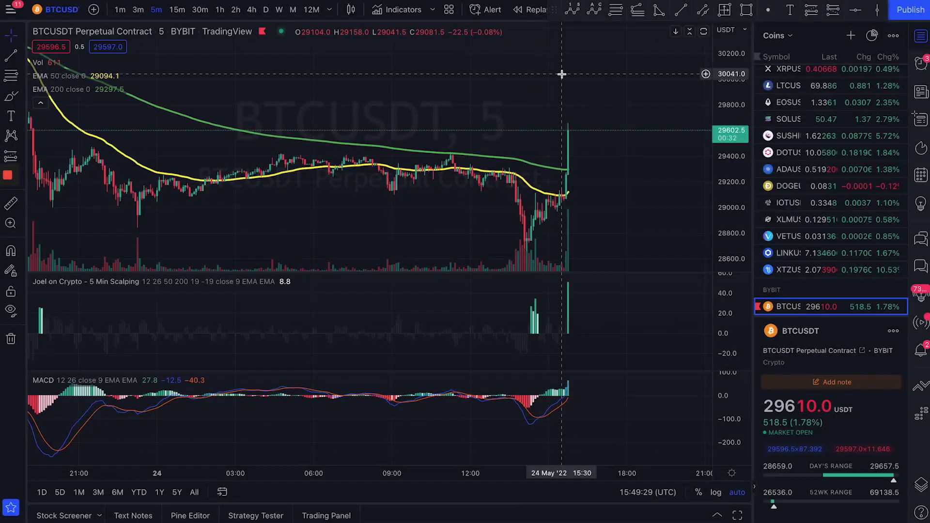
Switch to Bybit, open a BTCUSDT market short with 100% of the available quantity, and set its stop loss to 29707.
{"action": "left_click", "coordinate": [596, 1]}
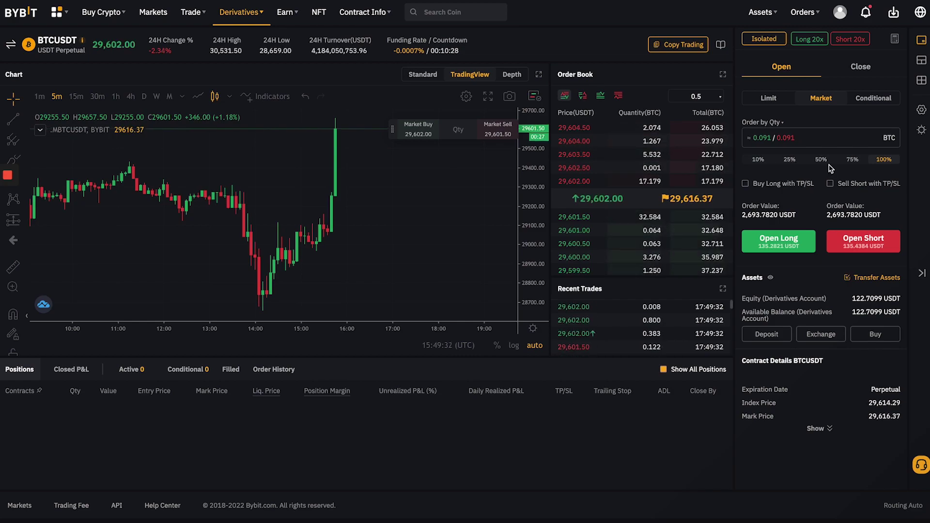
{"action": "left_click", "coordinate": [855, 242]}
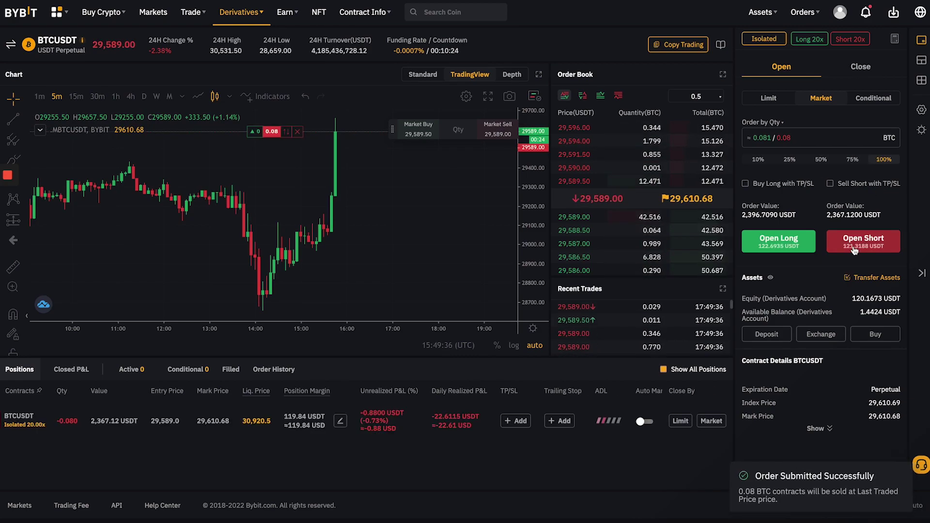
{"action": "left_click", "coordinate": [519, 420]}
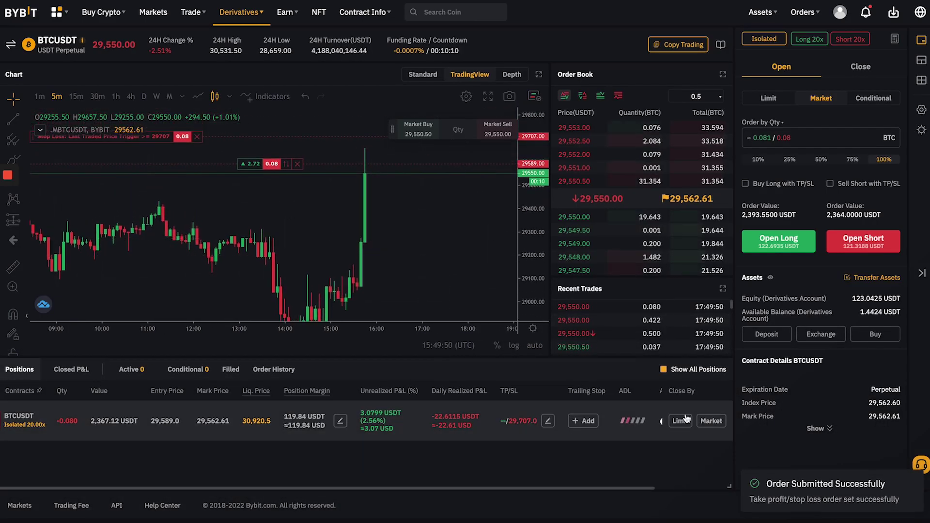
Place a limit close order for the short at 29441, and measure the gap from the entry down to it.
{"action": "left_click", "coordinate": [681, 421]}
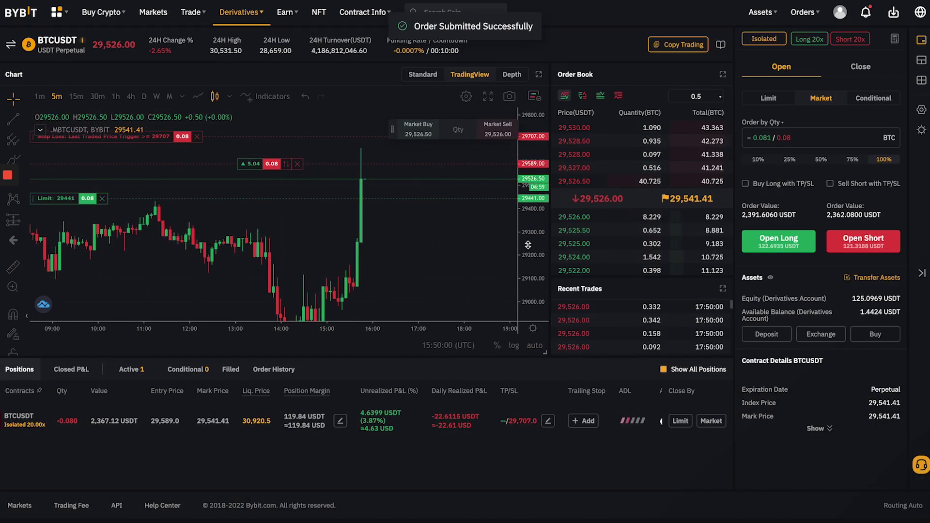
{"action": "left_click_drag", "start_coordinate": [528, 245], "coordinate": [528, 231]}
{"action": "left_click_drag", "start_coordinate": [429, 232], "coordinate": [423, 287]}
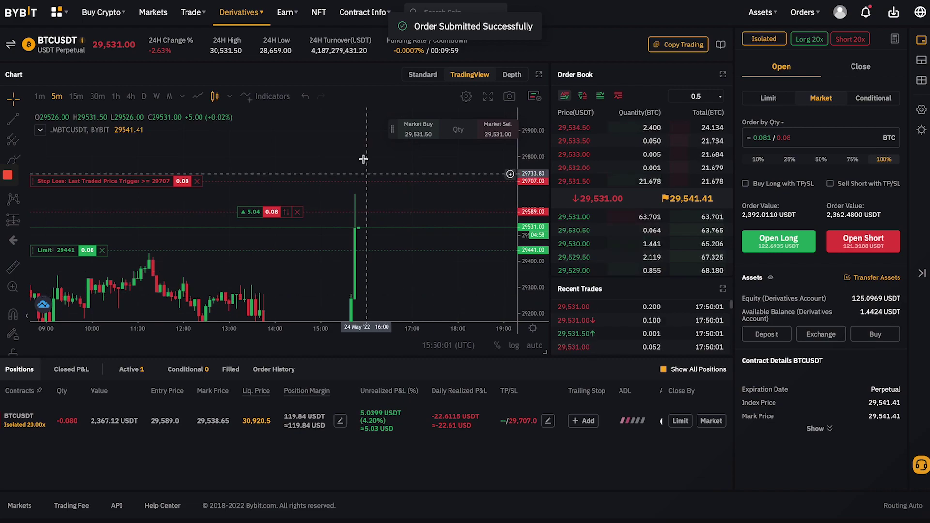
{"action": "left_click", "coordinate": [362, 210], "text": "shift"}
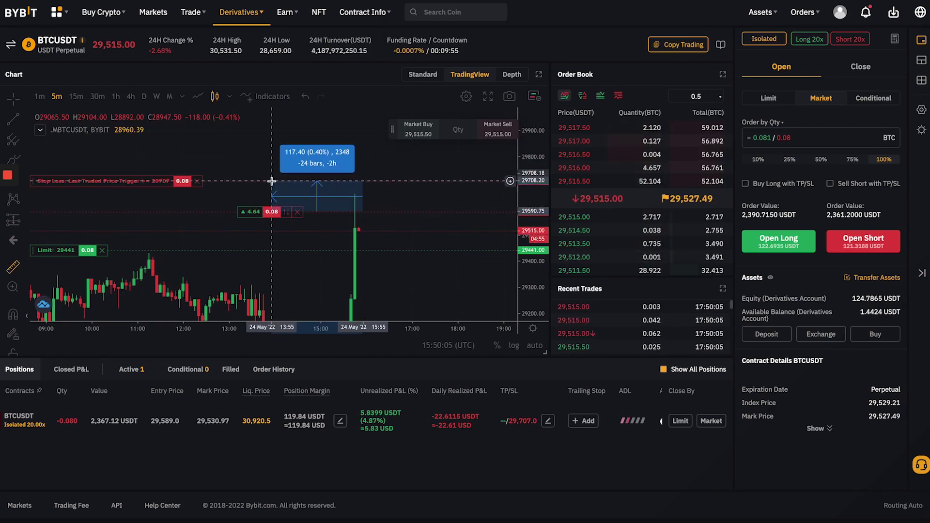
{"action": "left_click", "coordinate": [439, 251]}
Switch to TradingView and examine the latest scalping-indicator bars and the signal candle's close against the two EMAs.
{"action": "key", "text": "ctrl+Tab"}
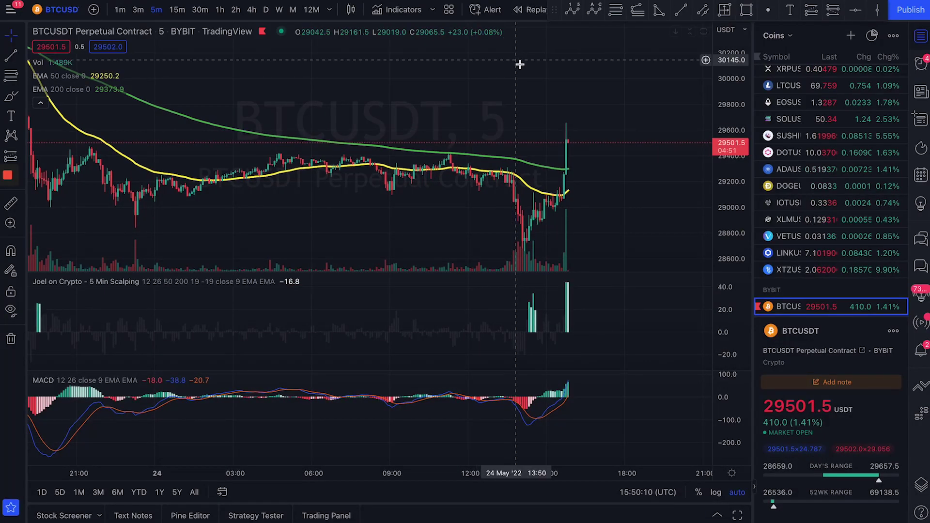
{"action": "scroll", "coordinate": [625, 220], "scroll_direction": "up", "scroll_amount": 4}
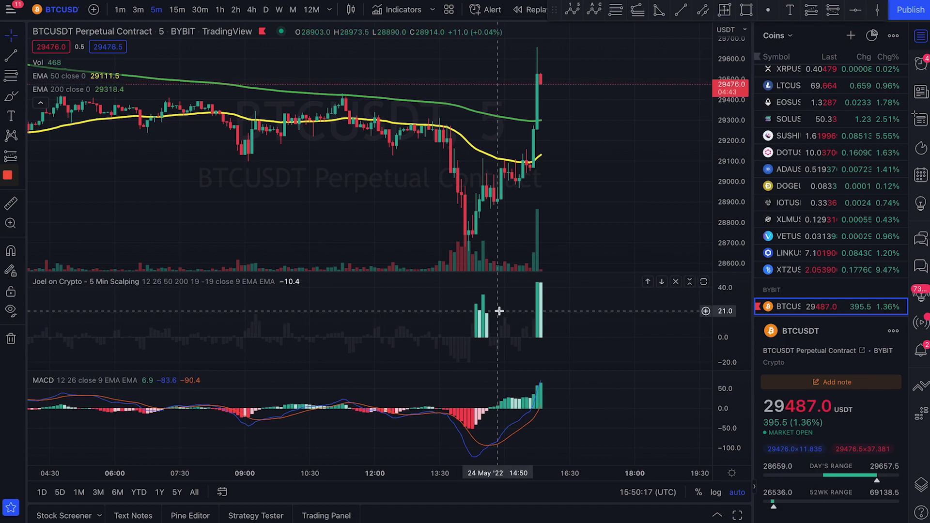
{"action": "mouse_move", "coordinate": [533, 319]}
{"action": "left_mouse_down"}
{"action": "mouse_move", "coordinate": [507, 316]}
{"action": "mouse_move", "coordinate": [504, 349]}
{"action": "mouse_move", "coordinate": [535, 319]}
{"action": "left_mouse_up"}
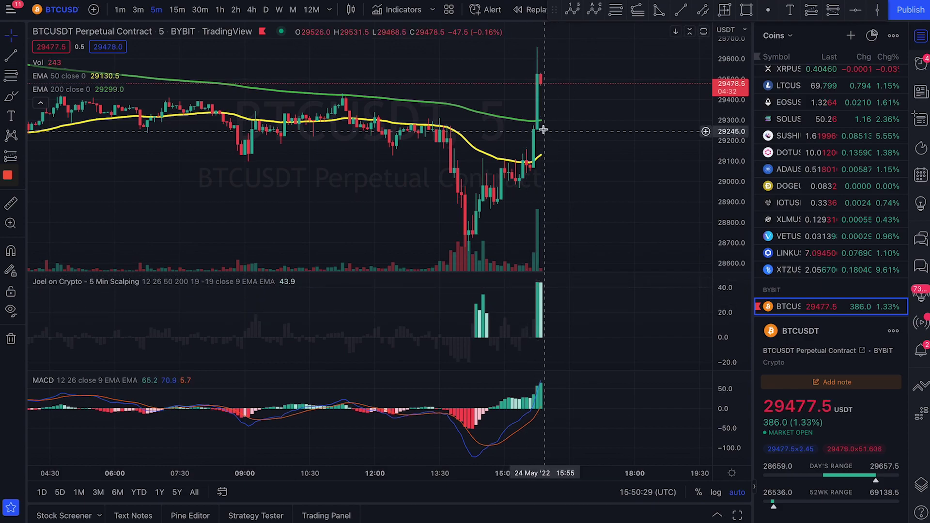
{"action": "left_click", "coordinate": [536, 166], "text": "shift"}
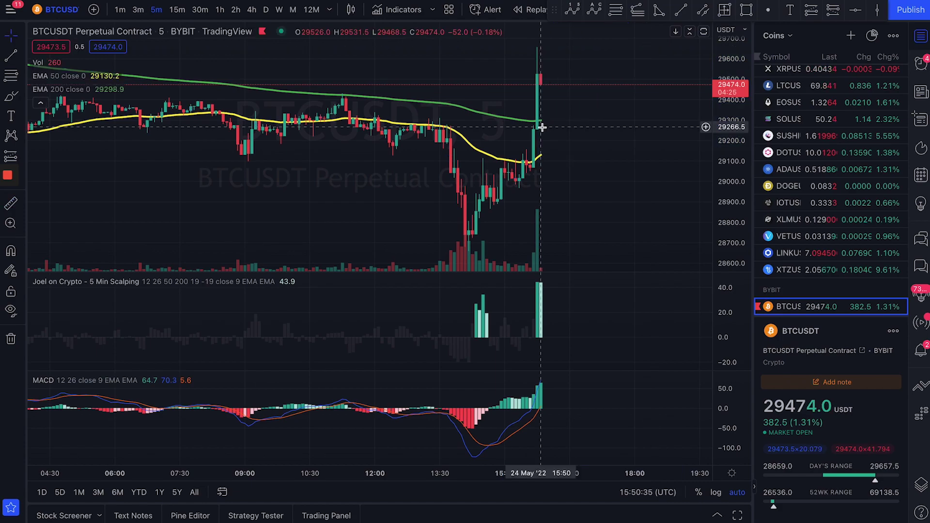
{"action": "scroll", "coordinate": [543, 127], "scroll_direction": "down", "scroll_amount": 5}
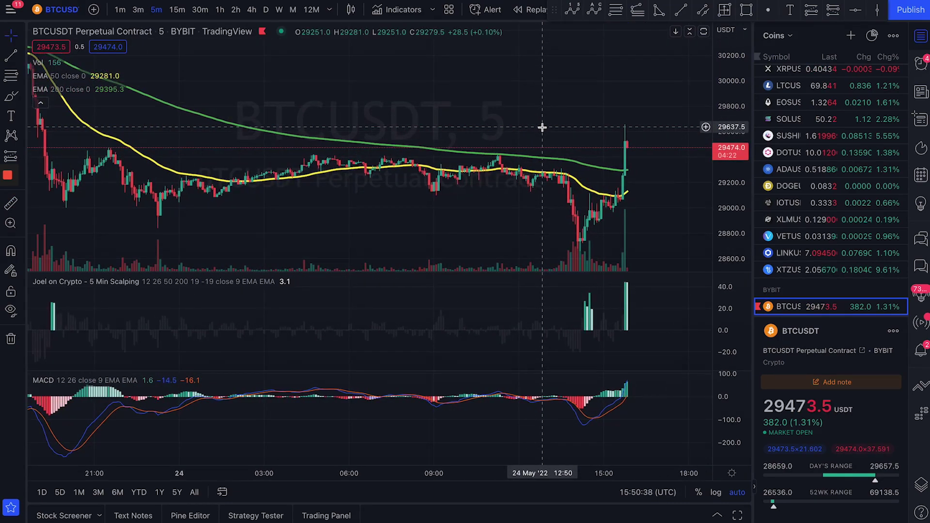
{"action": "scroll", "coordinate": [543, 131], "scroll_direction": "up", "scroll_amount": 5}
Check the open short against its 29441 limit close on Bybit, and measure the rise from the signal candle's close to its peak on TradingView.
{"action": "key", "text": "ctrl+Tab"}
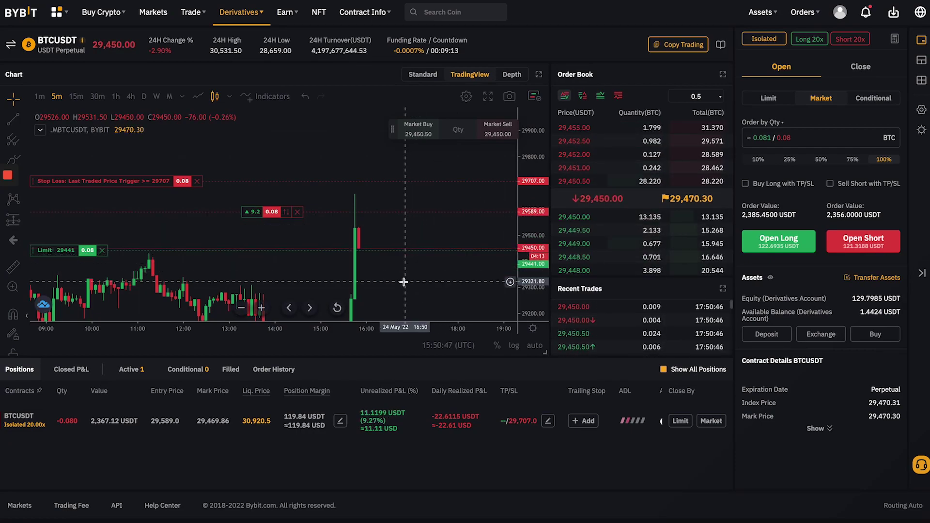
{"action": "scroll", "coordinate": [403, 282], "scroll_direction": "up", "scroll_amount": 4}
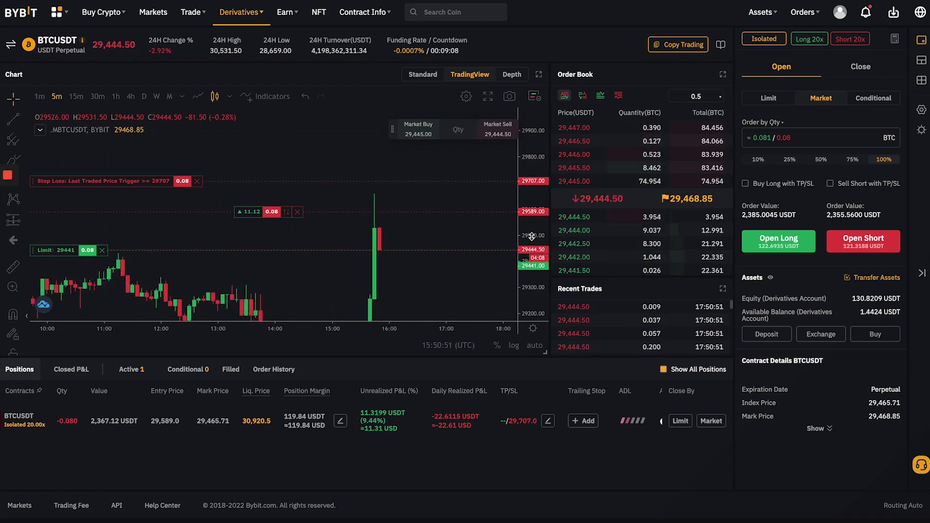
{"action": "left_click_drag", "start_coordinate": [532, 238], "coordinate": [533, 208]}
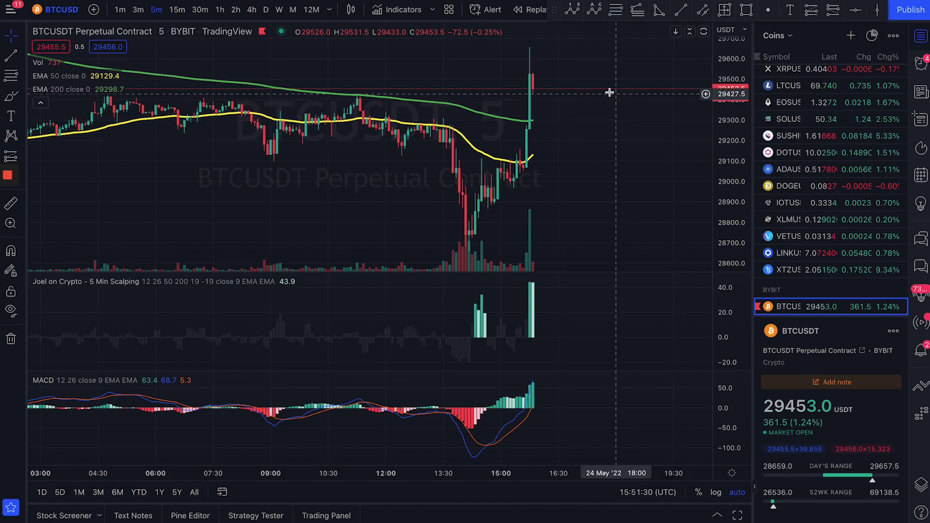
{"action": "left_click_drag", "start_coordinate": [531, 128], "coordinate": [603, 87]}
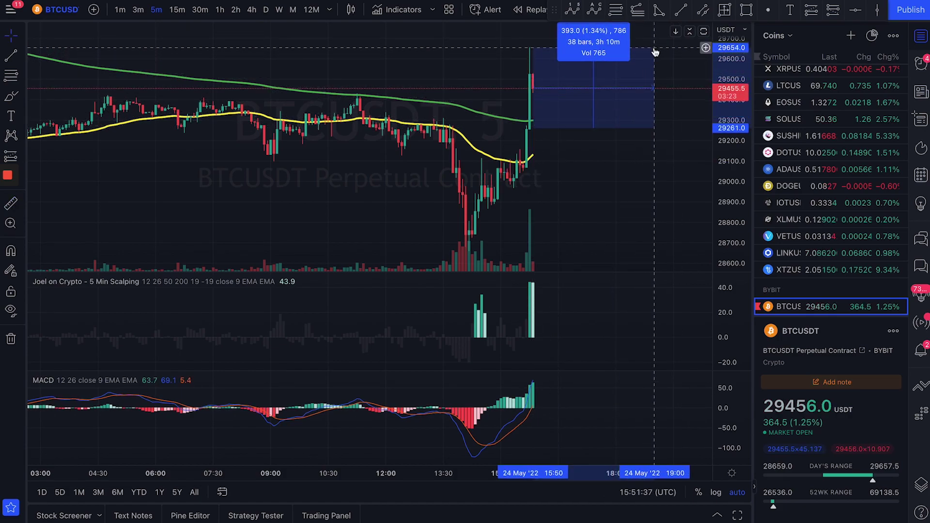
{"action": "left_click", "coordinate": [612, 132]}
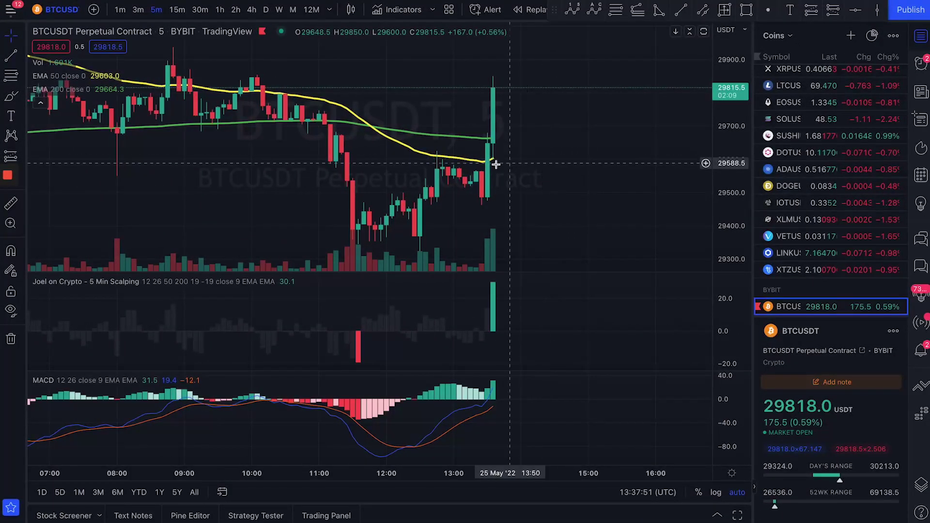
Review the 25 May signal on TradingView, and open a 100% BTCUSDT market short on Bybit with a stop loss at 29949.
{"action": "scroll", "coordinate": [492, 166], "scroll_direction": "down", "scroll_amount": 5}
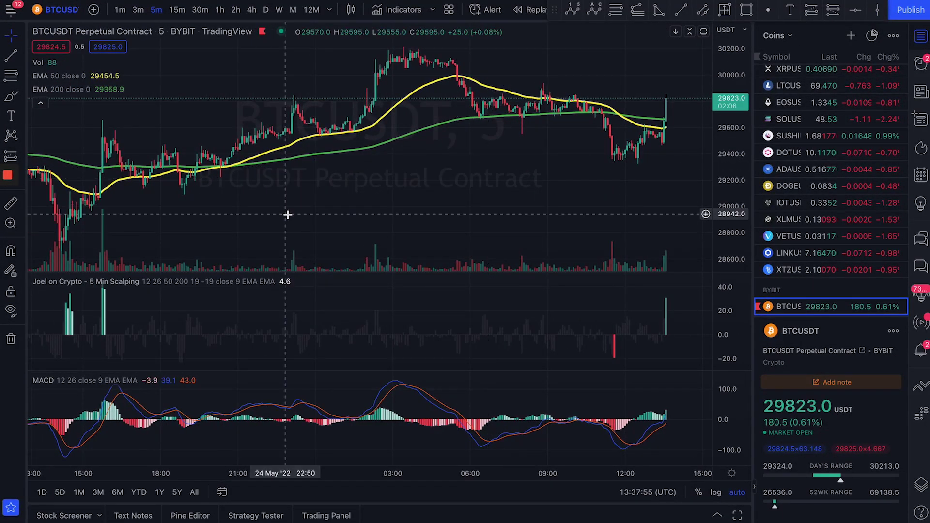
{"action": "scroll", "coordinate": [504, 209], "scroll_direction": "up", "scroll_amount": 5}
{"action": "scroll", "coordinate": [540, 257], "scroll_direction": "up", "scroll_amount": 2}
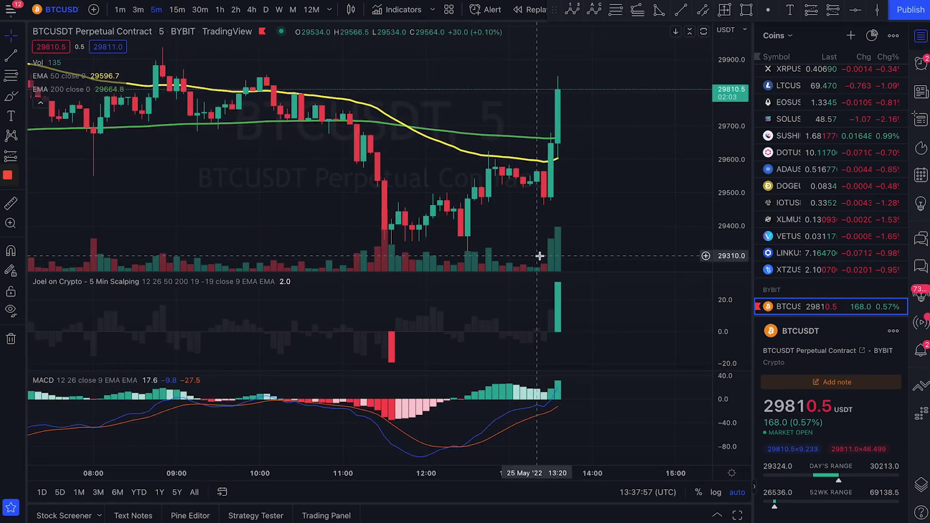
{"action": "scroll", "coordinate": [533, 194], "scroll_direction": "down", "scroll_amount": 2}
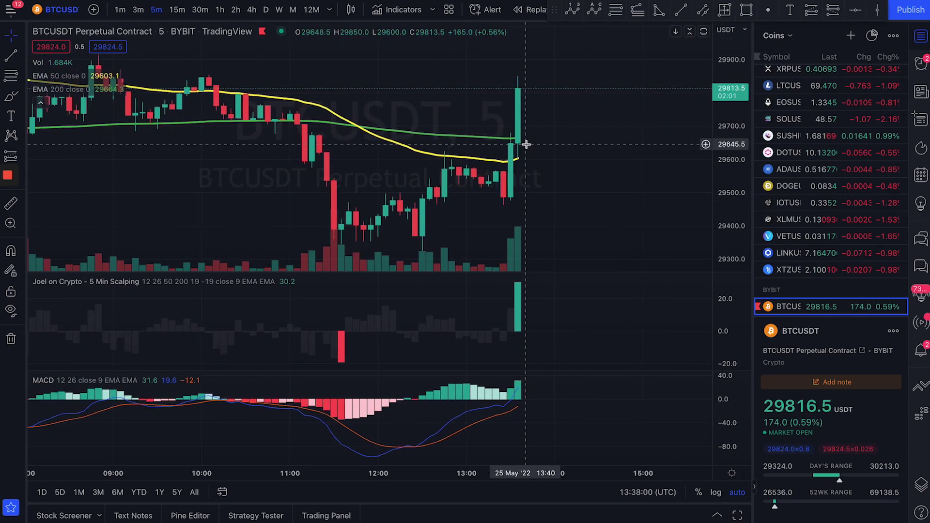
{"action": "scroll", "coordinate": [557, 136], "scroll_direction": "down", "scroll_amount": 1}
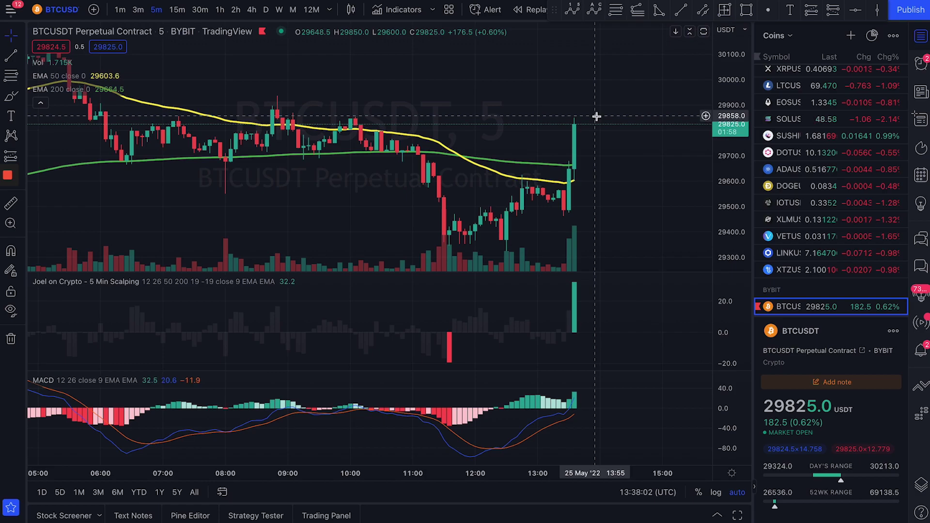
{"action": "key", "text": "ctrl+Tab"}
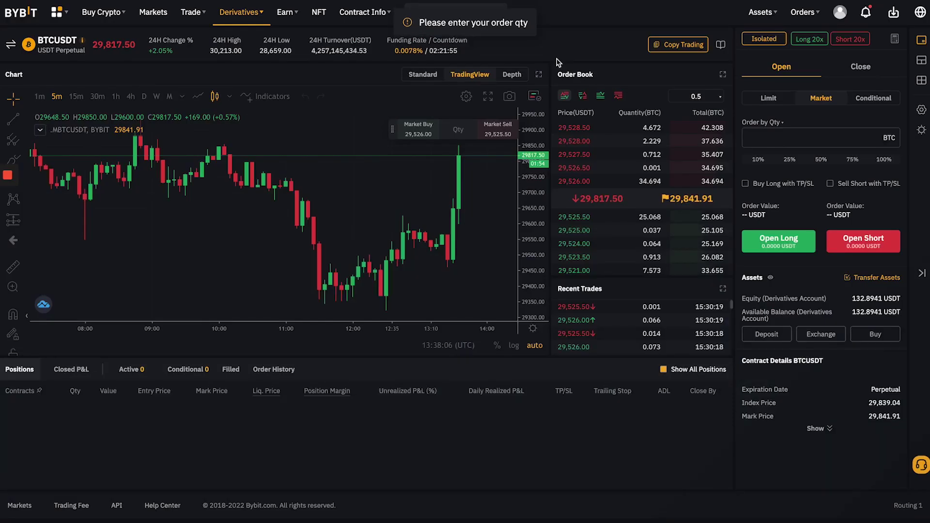
{"action": "left_click", "coordinate": [884, 160]}
{"action": "left_click", "coordinate": [863, 241]}
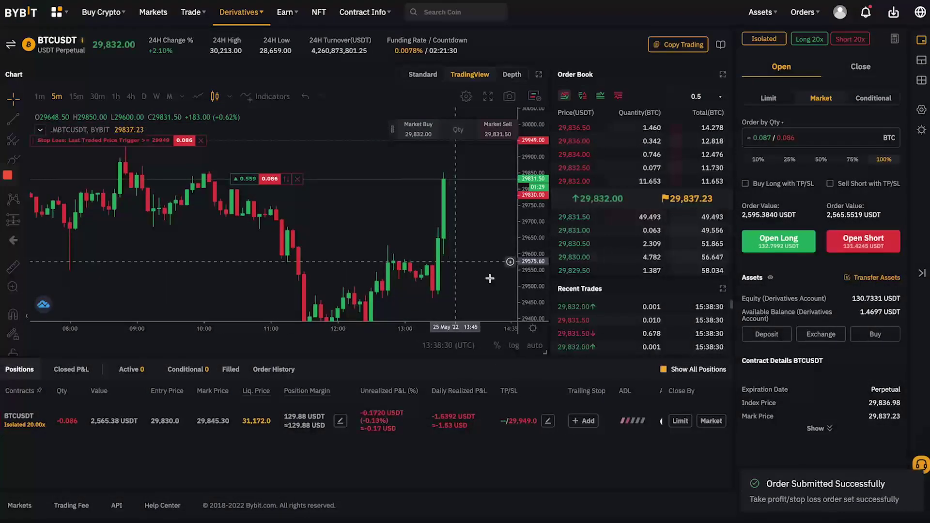
Set a limit close at 29680.5 for the new short, and measure the distance from its entry to that level.
{"action": "left_click", "coordinate": [680, 422]}
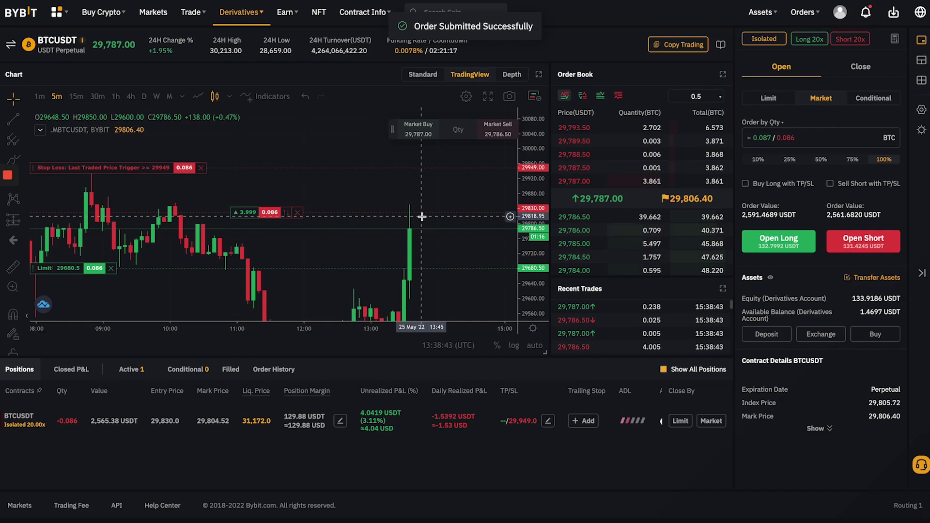
{"action": "left_click", "coordinate": [410, 212]}
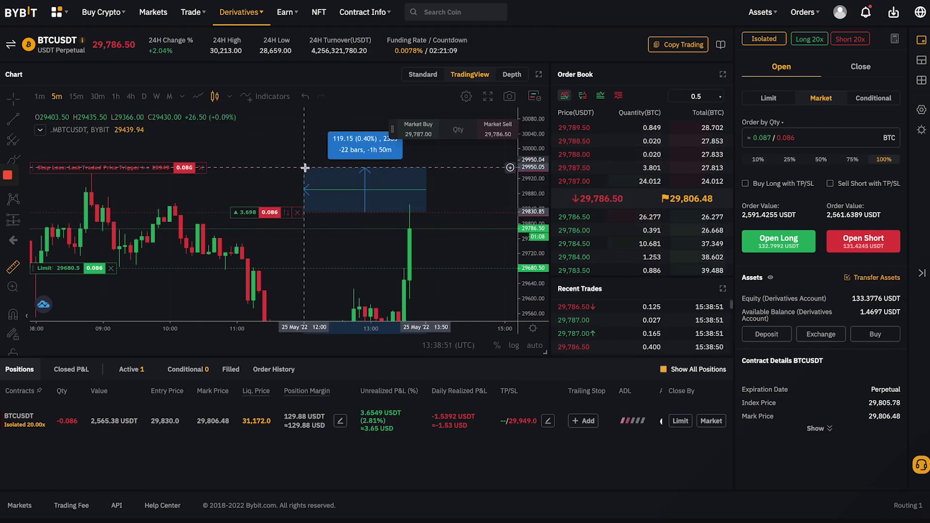
{"action": "double_click", "coordinate": [460, 268]}
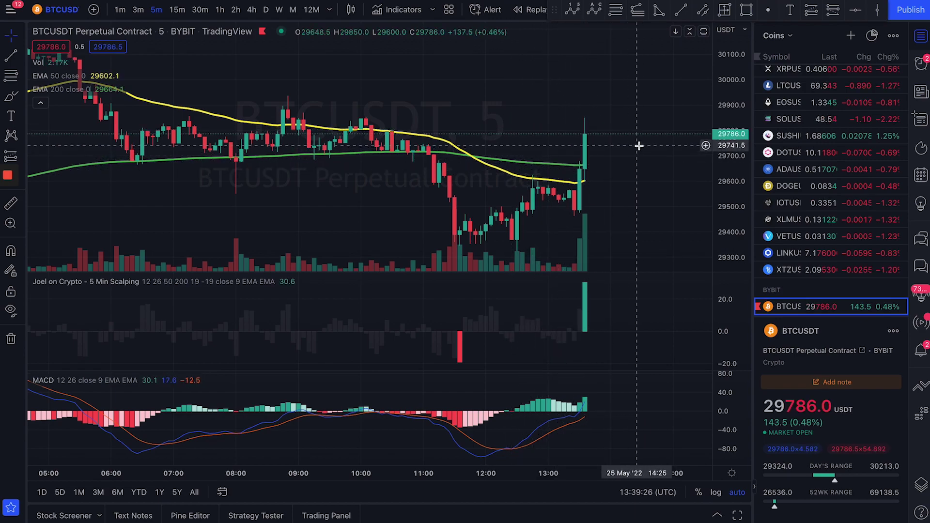
Measure the latest candle's rise on TradingView, and check the open short on Bybit against its limit close at 29680.5.
{"action": "left_click", "coordinate": [601, 168], "text": "shift"}
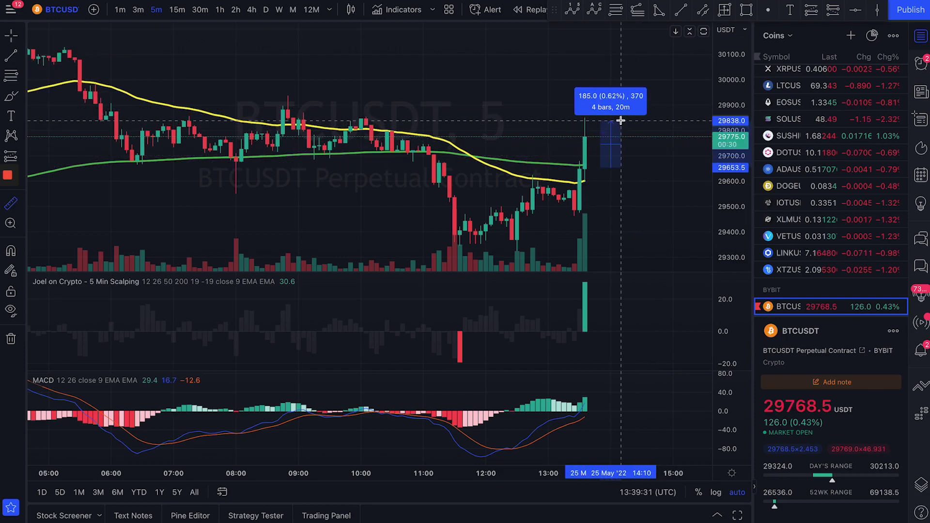
{"action": "left_click", "coordinate": [623, 121]}
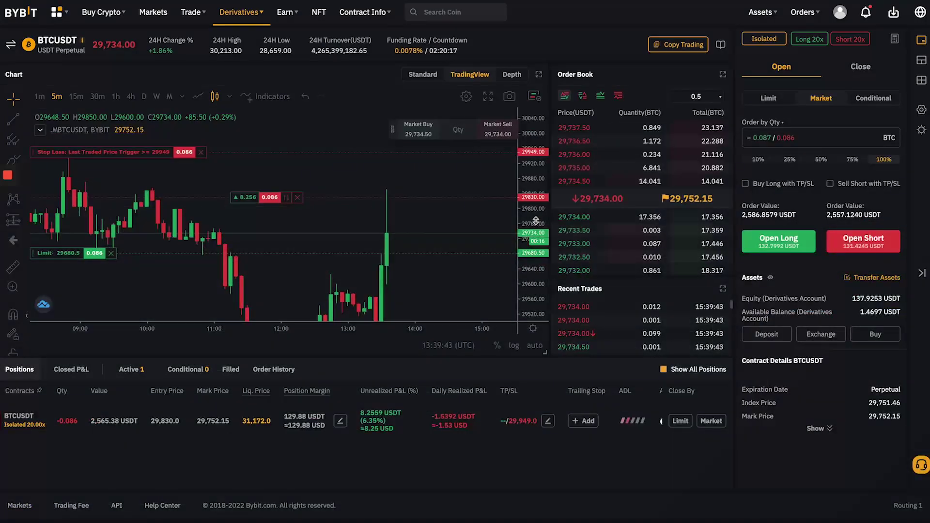
{"action": "left_click_drag", "start_coordinate": [484, 221], "coordinate": [449, 217]}
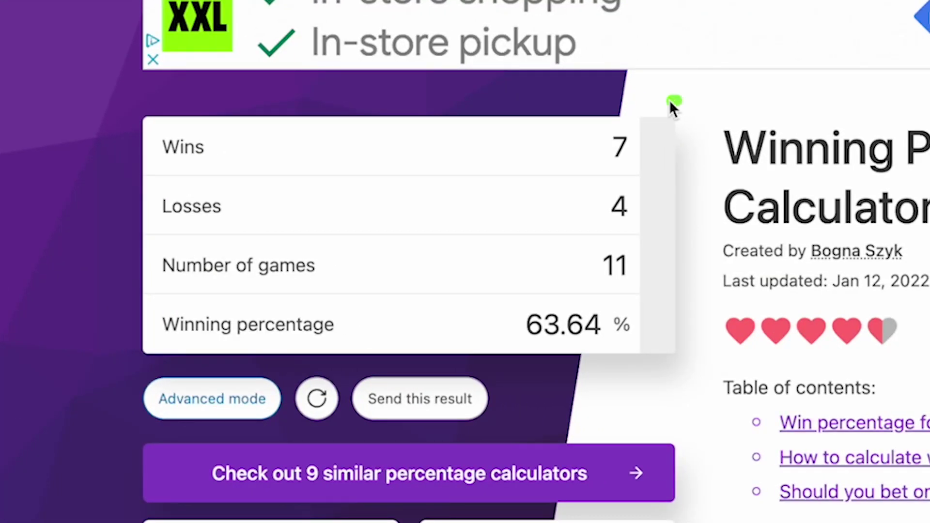
Review the wins, losses and winning percentage in the Winning Percentage Calculator.
{"action": "mouse_move", "coordinate": [646, 179]}
{"action": "left_mouse_down"}
{"action": "mouse_move", "coordinate": [609, 179]}
{"action": "mouse_move", "coordinate": [649, 217]}
{"action": "left_mouse_up"}
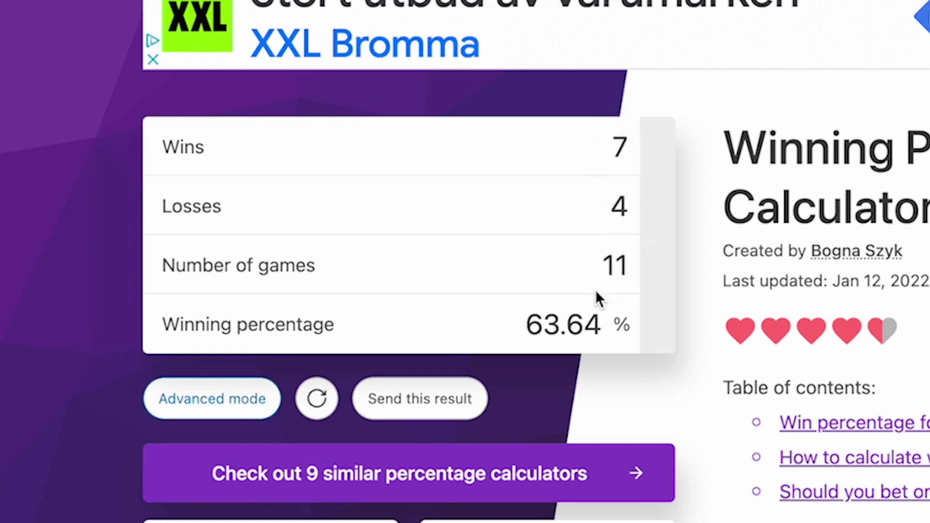
{"action": "left_click_drag", "start_coordinate": [615, 290], "coordinate": [501, 314]}
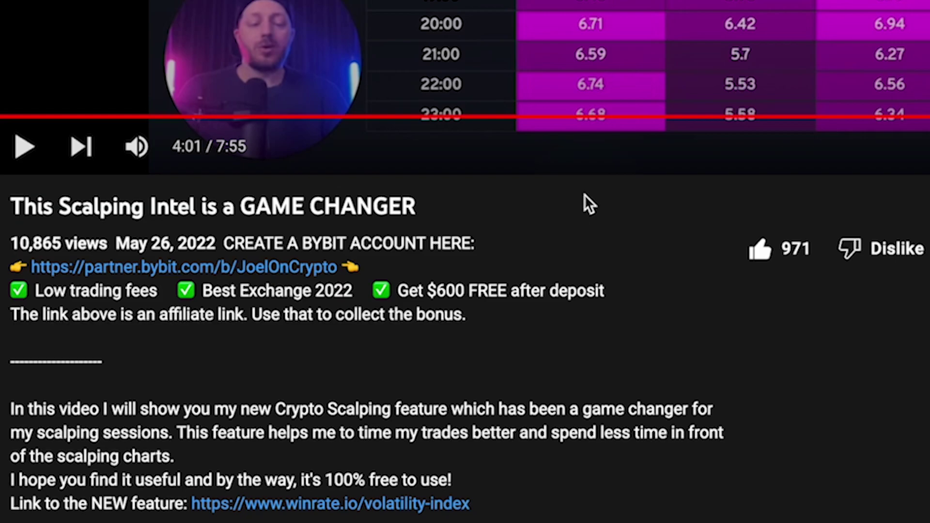
Mark the Bybit account link and deposit bonus offer in the YouTube video's description.
{"action": "mouse_move", "coordinate": [592, 195]}
{"action": "left_mouse_down"}
{"action": "mouse_move", "coordinate": [307, 183]}
{"action": "mouse_move", "coordinate": [95, 189]}
{"action": "mouse_move", "coordinate": [91, 364]}
{"action": "mouse_move", "coordinate": [422, 353]}
{"action": "mouse_move", "coordinate": [600, 301]}
{"action": "mouse_move", "coordinate": [601, 204]}
{"action": "left_mouse_up"}
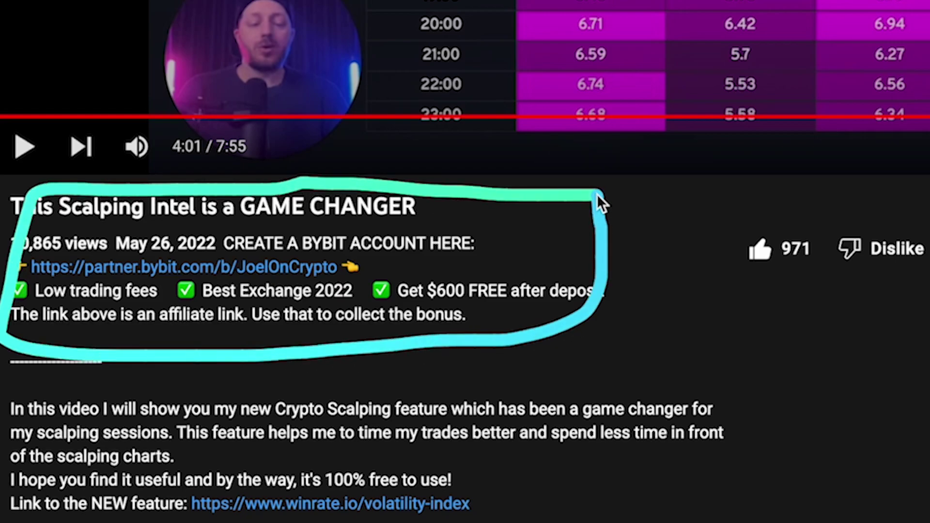
{"action": "left_click_drag", "start_coordinate": [8, 280], "coordinate": [381, 285]}
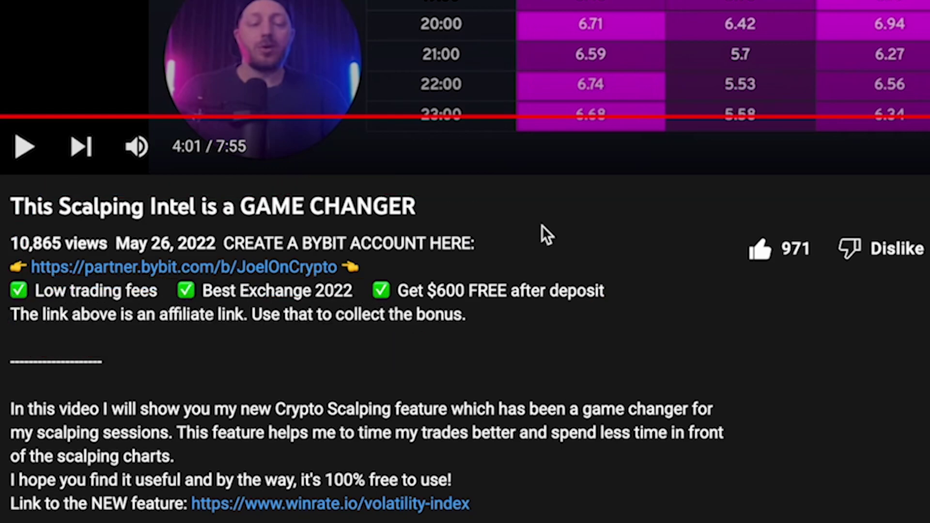